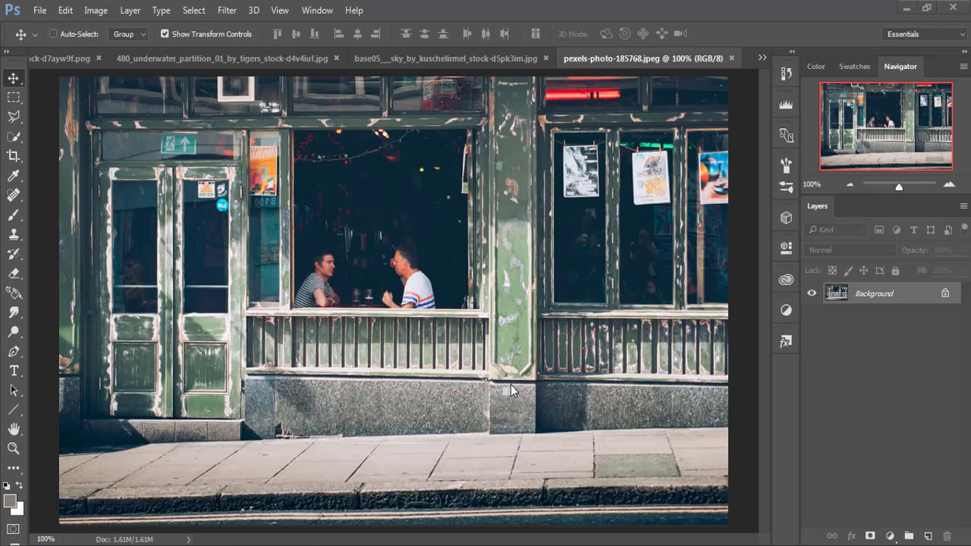
- Create a blank 1280 × 720 px document, Untitled-1, from the preset list
click(39, 11)
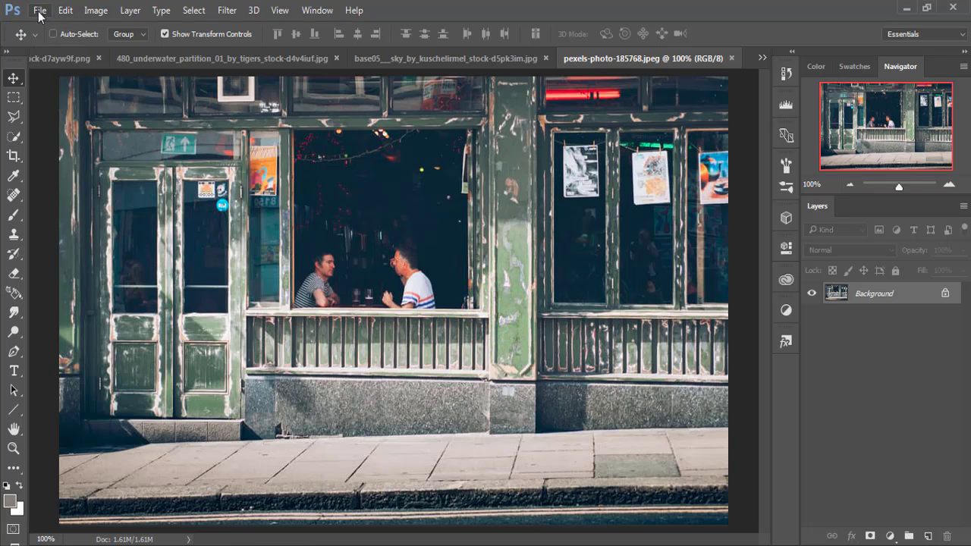
click(52, 26)
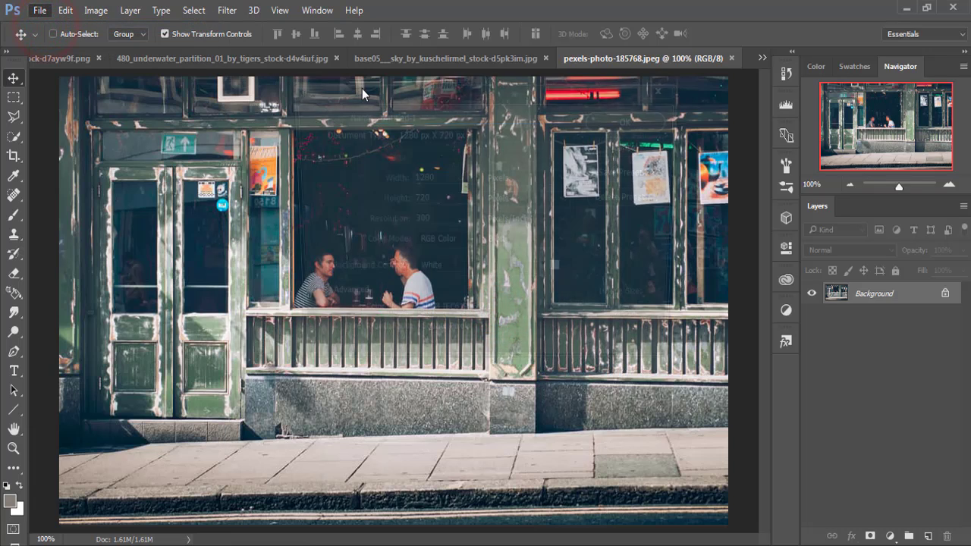
click(543, 133)
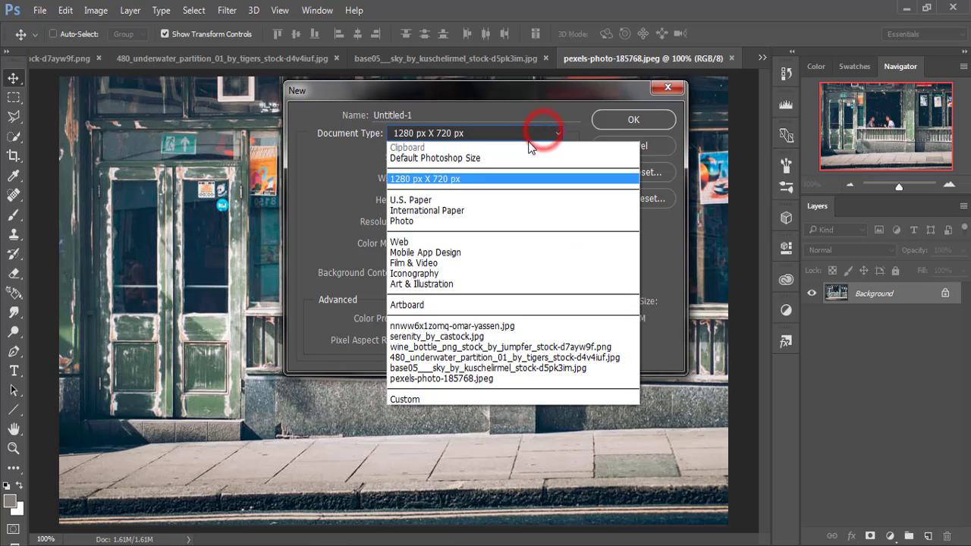
click(440, 181)
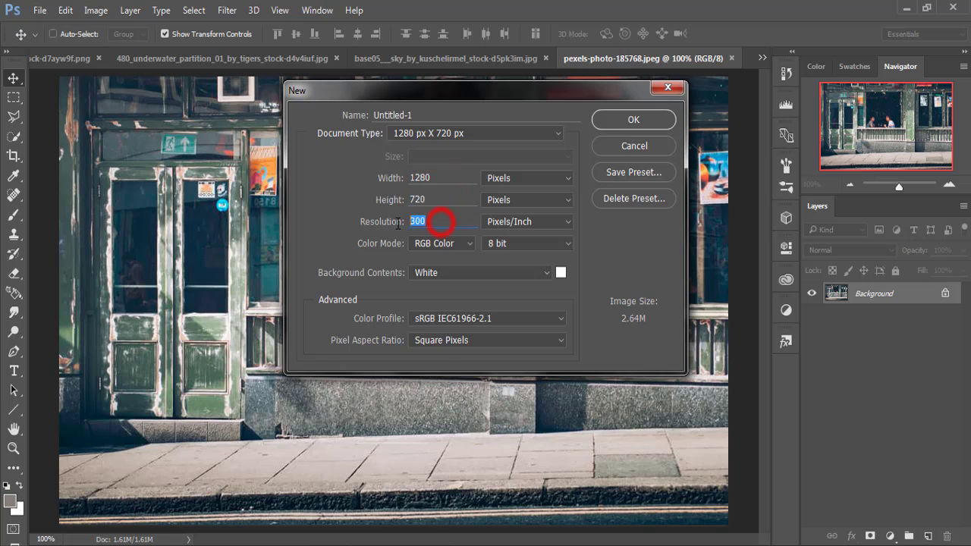
click(612, 115)
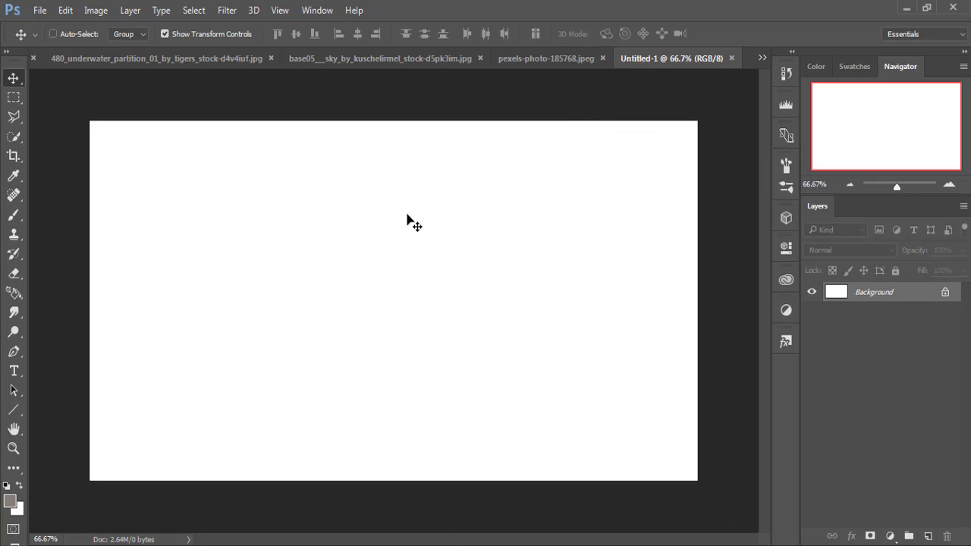
click(407, 215)
- In pexels-photo-185768.jpeg, Polygonal Lasso the pavement strip, then float the photo's window
click(14, 78)
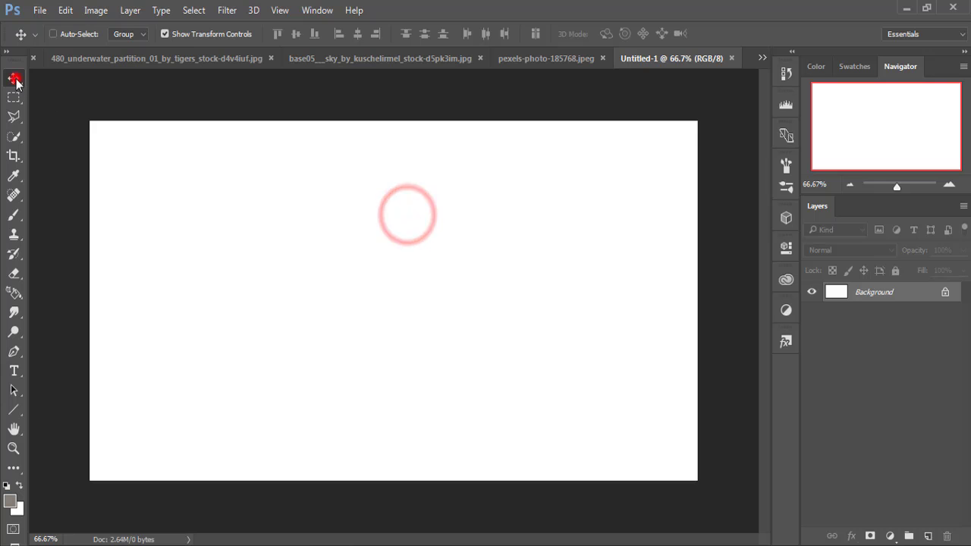
click(761, 58)
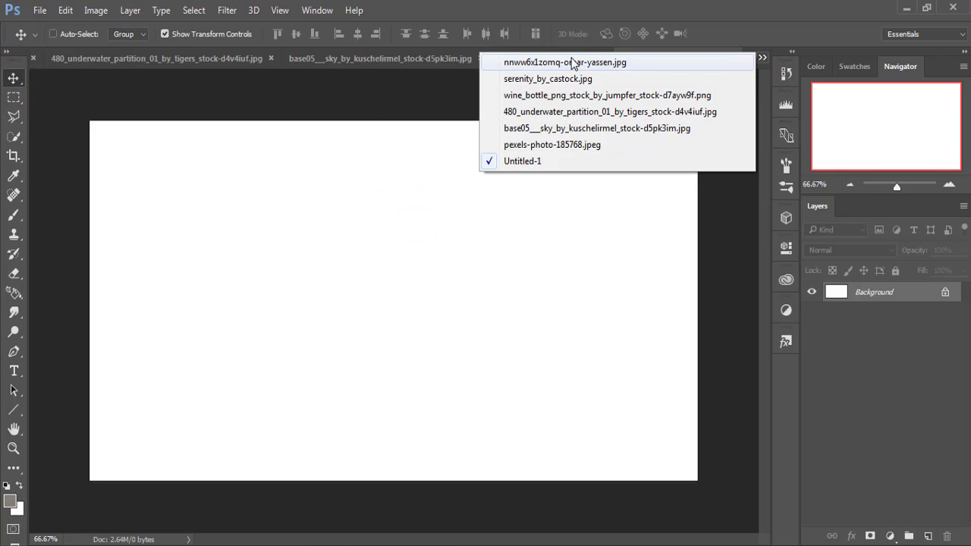
click(573, 144)
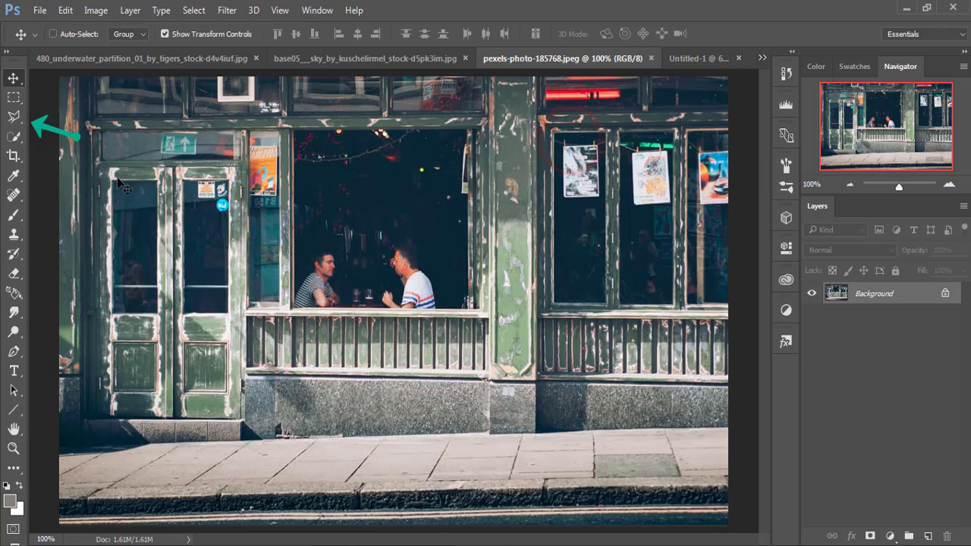
click(12, 117)
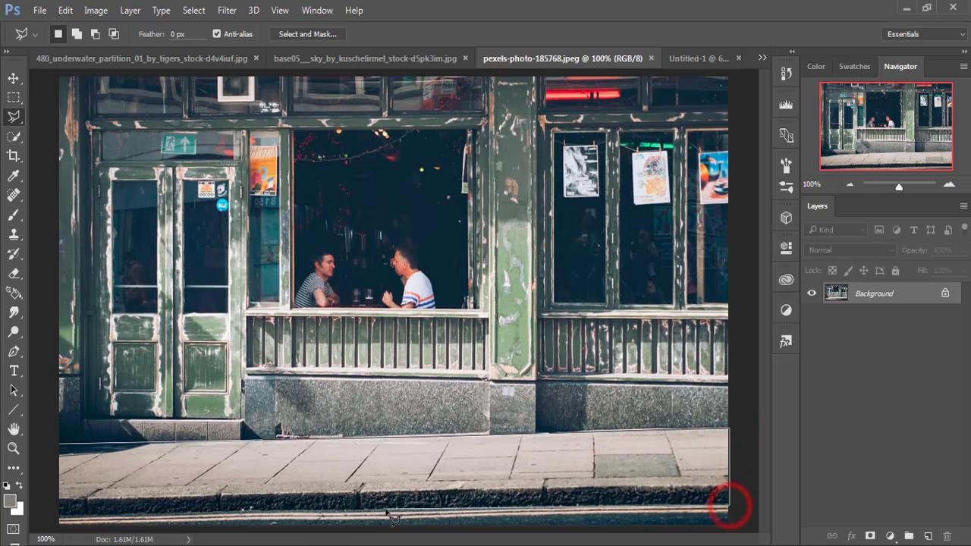
click(191, 512)
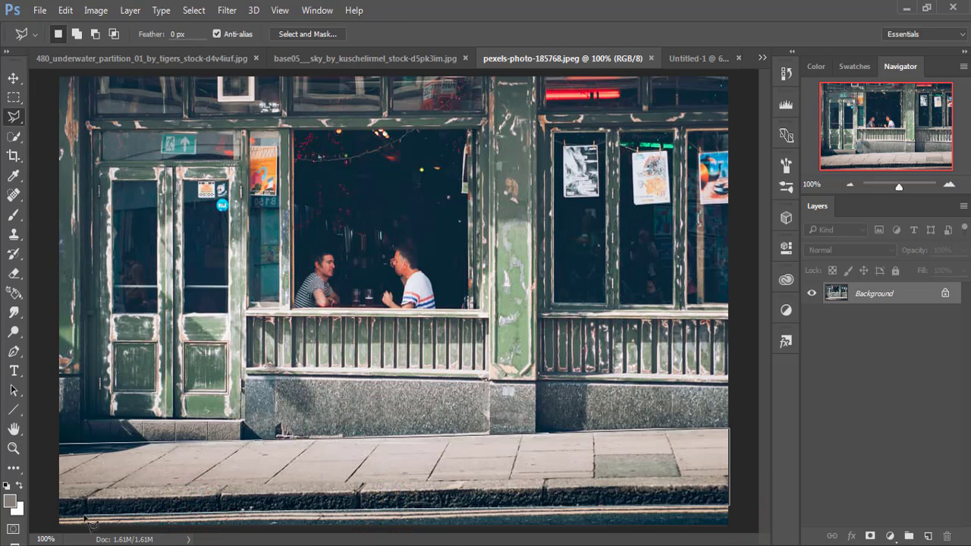
click(60, 445)
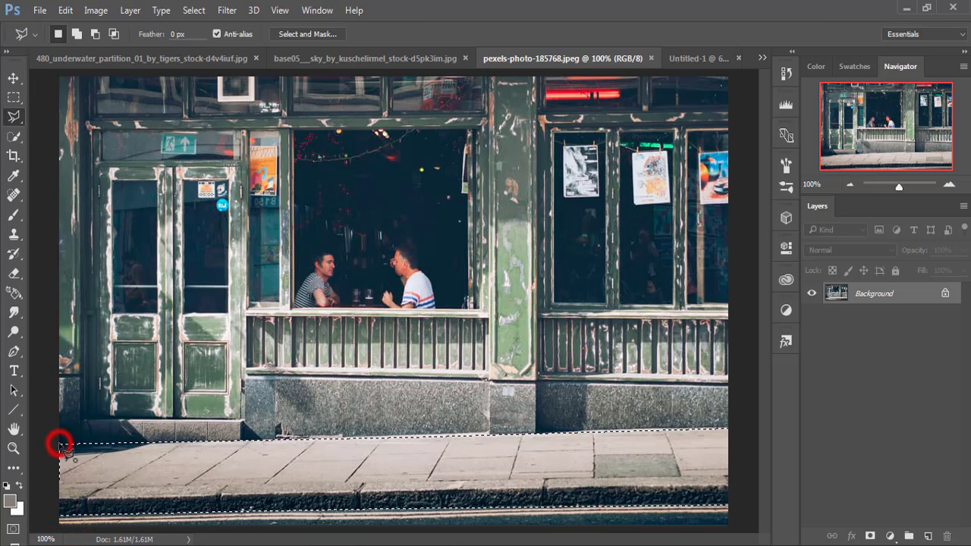
click(13, 78)
drag(578, 58, 578, 102)
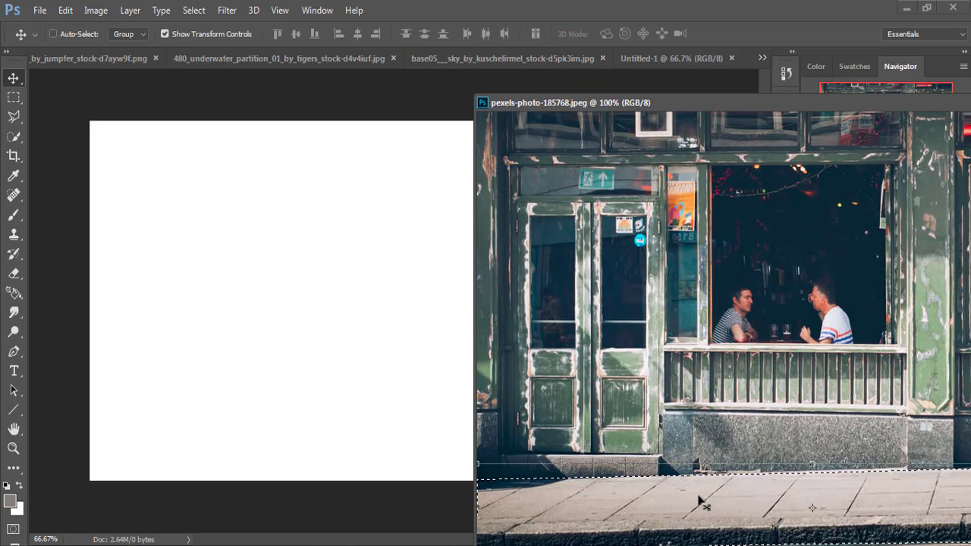
- Drag the pavement into Untitled-1 as Layer 1, close the photo, and lower it to the bottom
click(9, 78)
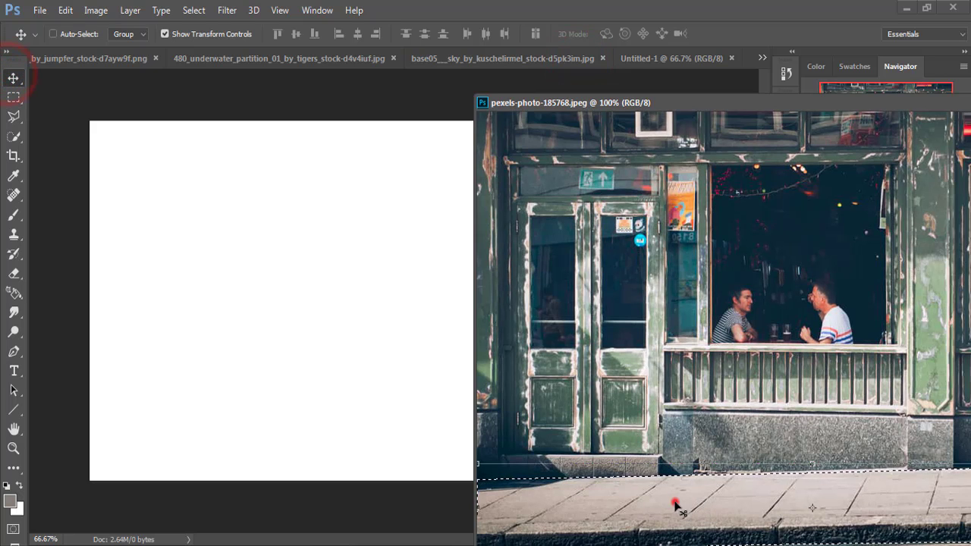
drag(673, 501, 287, 396)
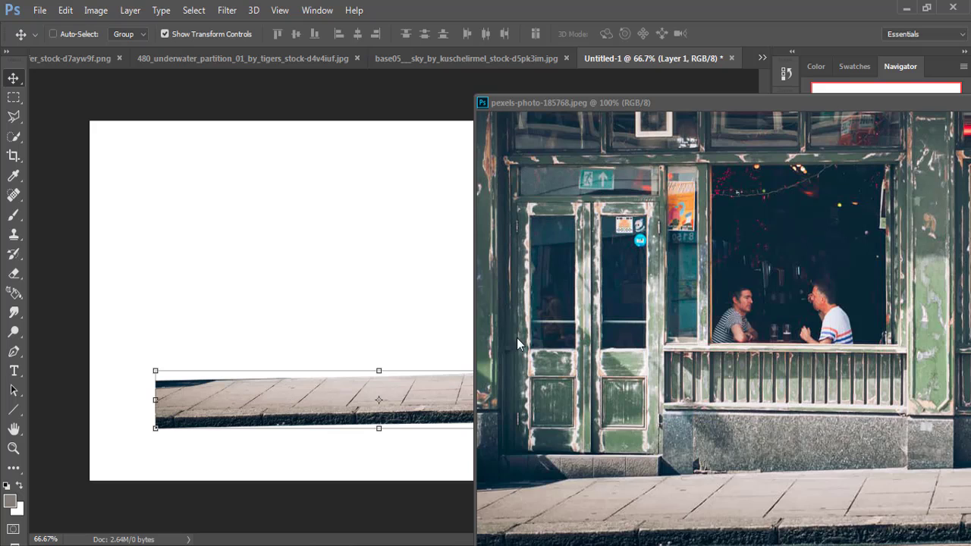
drag(865, 102, 658, 99)
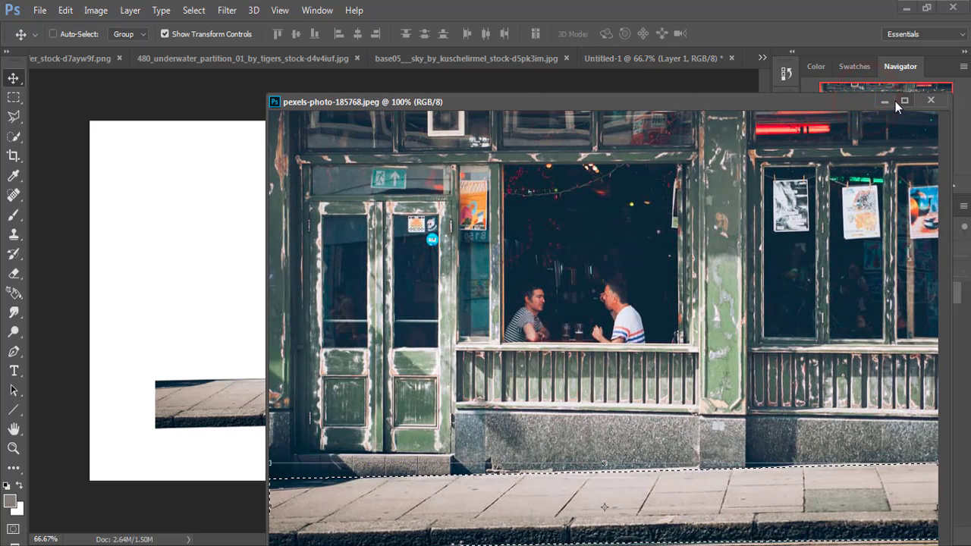
click(929, 100)
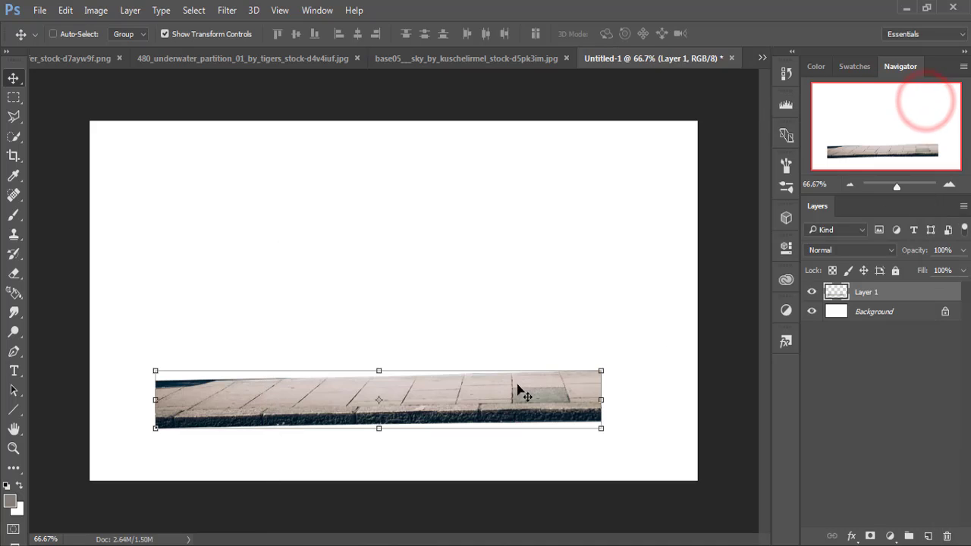
drag(516, 394, 498, 470)
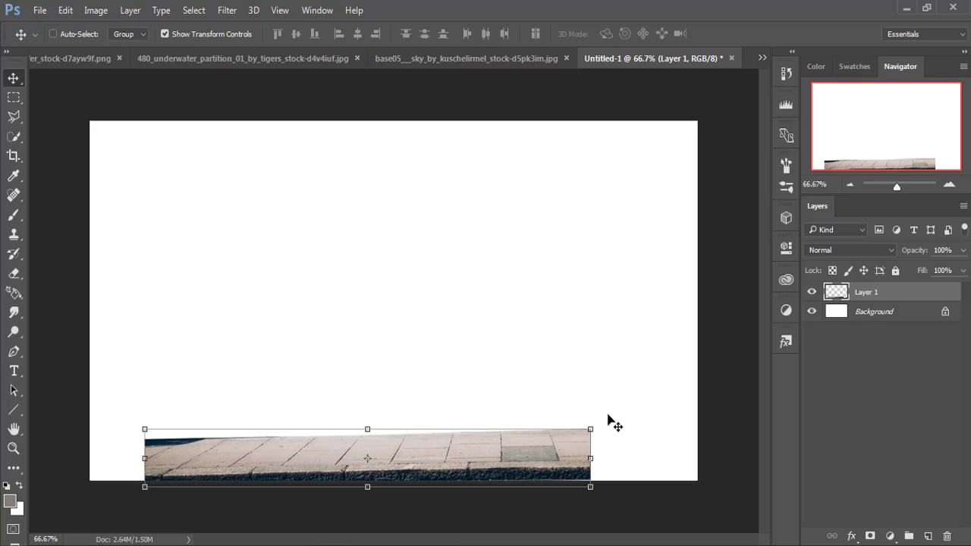
- Tilt the pavement slightly and stretch it to about 141% width and 121% height
mouse_move(604, 412)
mouse_down()
mouse_move(619, 423)
mouse_move(620, 414)
mouse_up()
drag(590, 462, 696, 462)
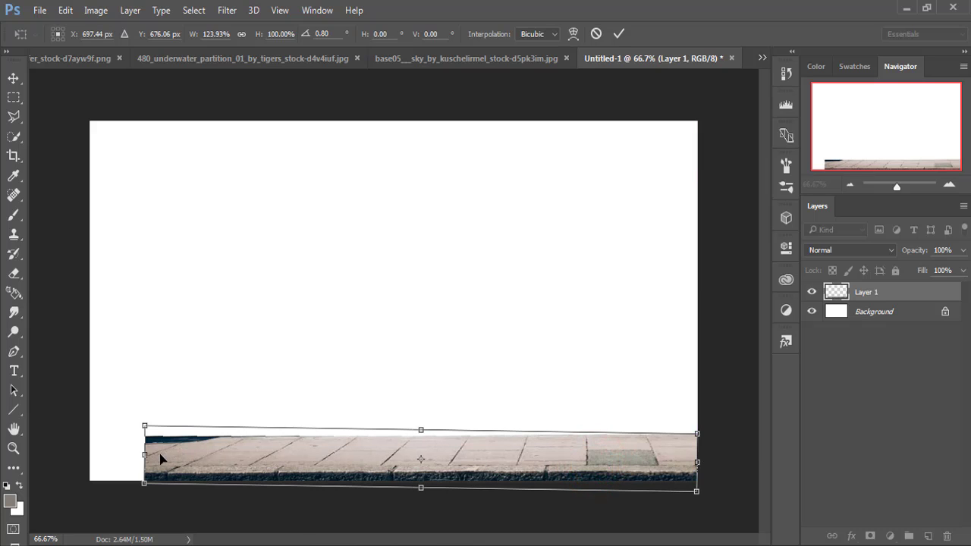
drag(147, 455, 91, 454)
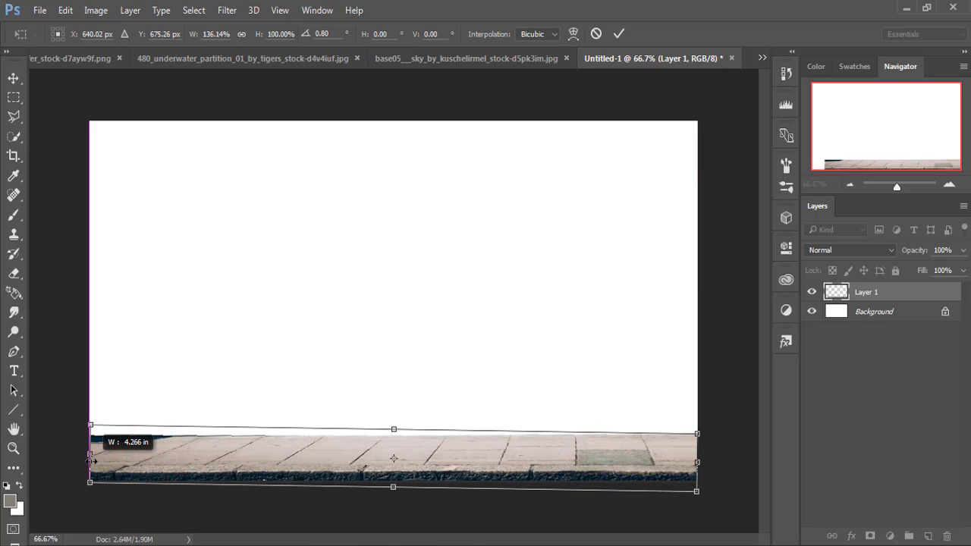
mouse_move(391, 423)
mouse_down()
mouse_move(408, 401)
mouse_move(419, 412)
mouse_up()
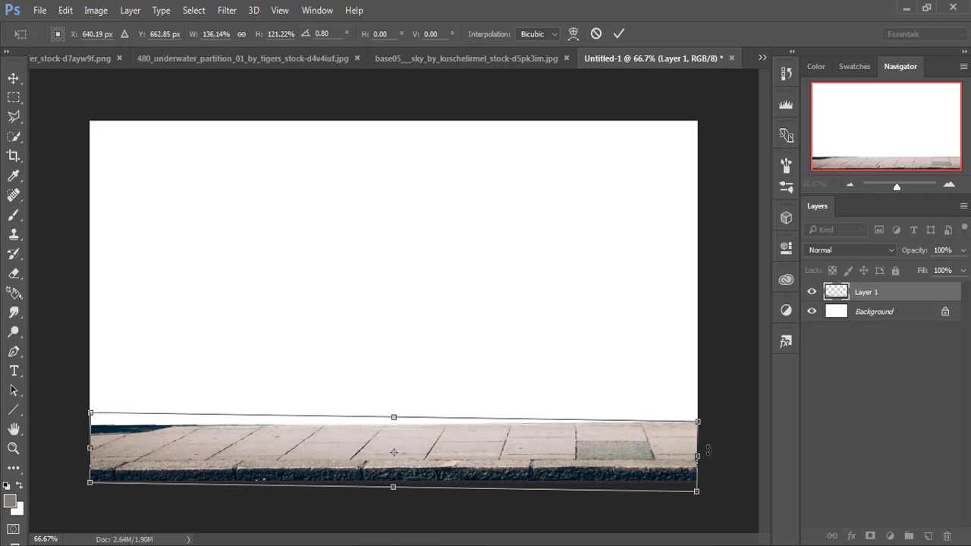
drag(697, 457, 711, 456)
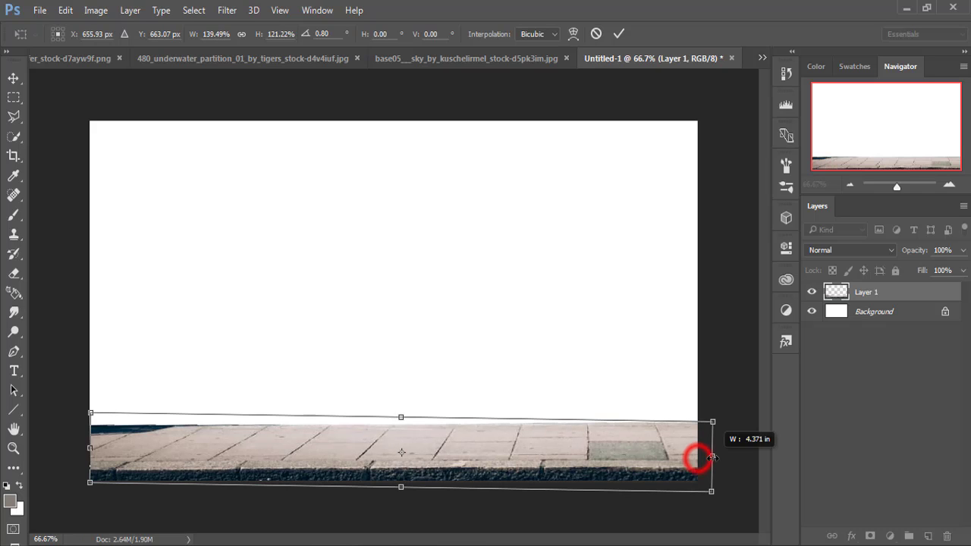
drag(89, 447, 82, 447)
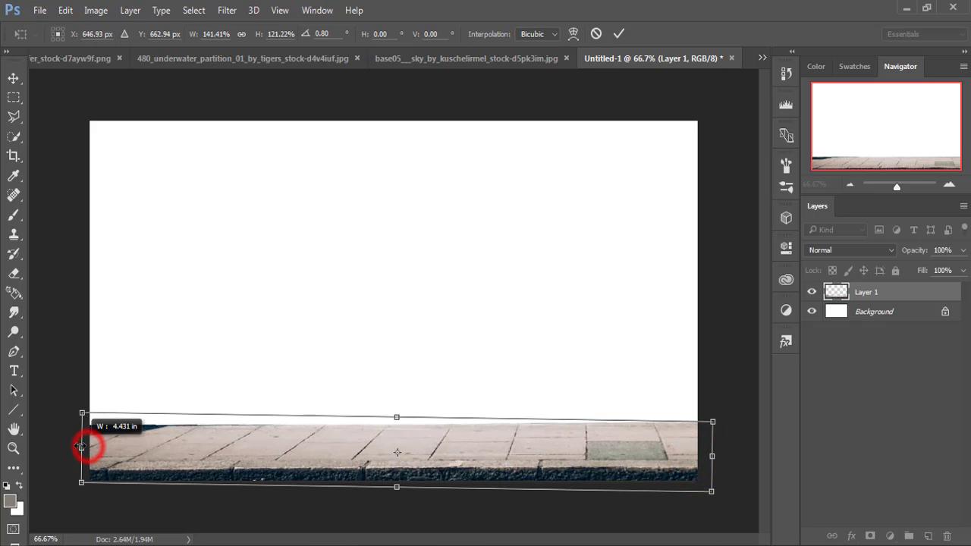
click(617, 34)
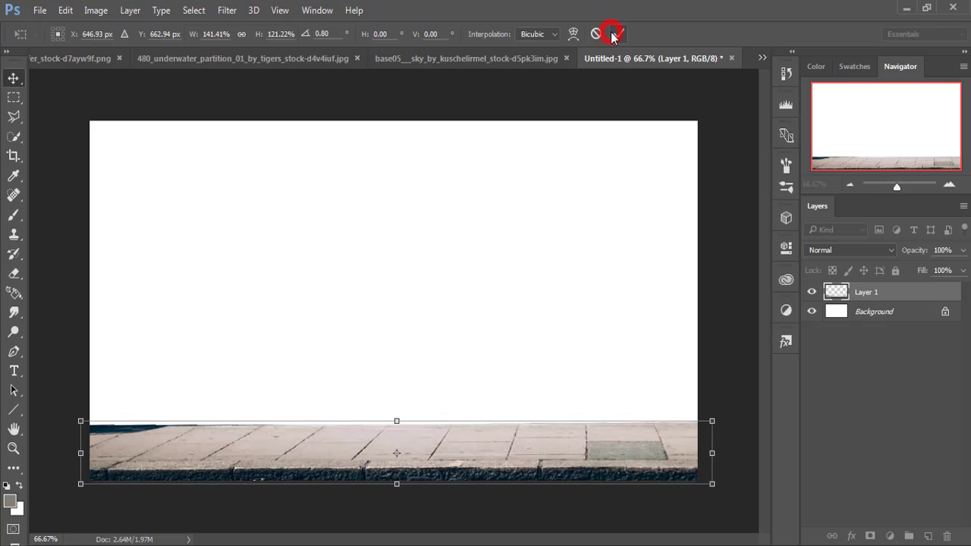
click(440, 434)
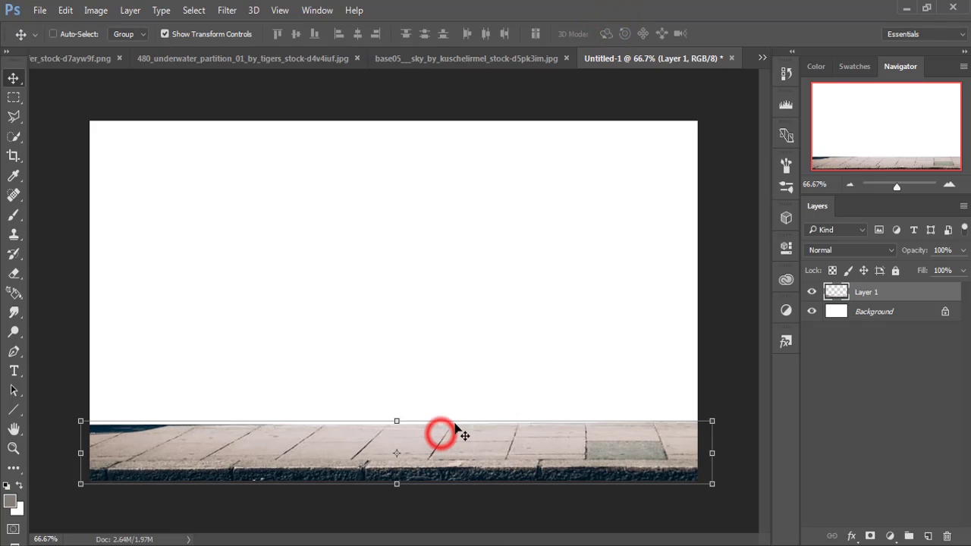
click(761, 59)
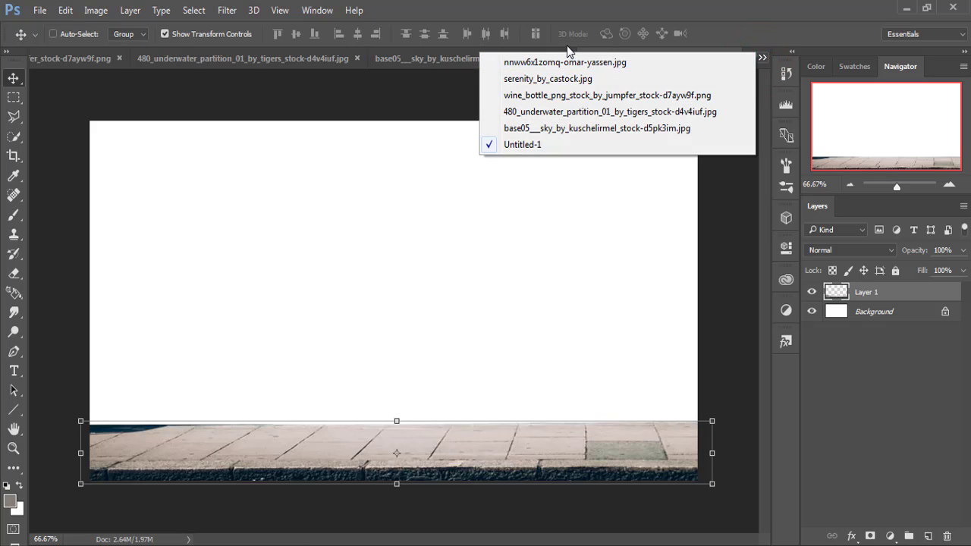
- Marquee-select the waterline wave band in the underwater photo and drag it into Untitled-1
click(563, 112)
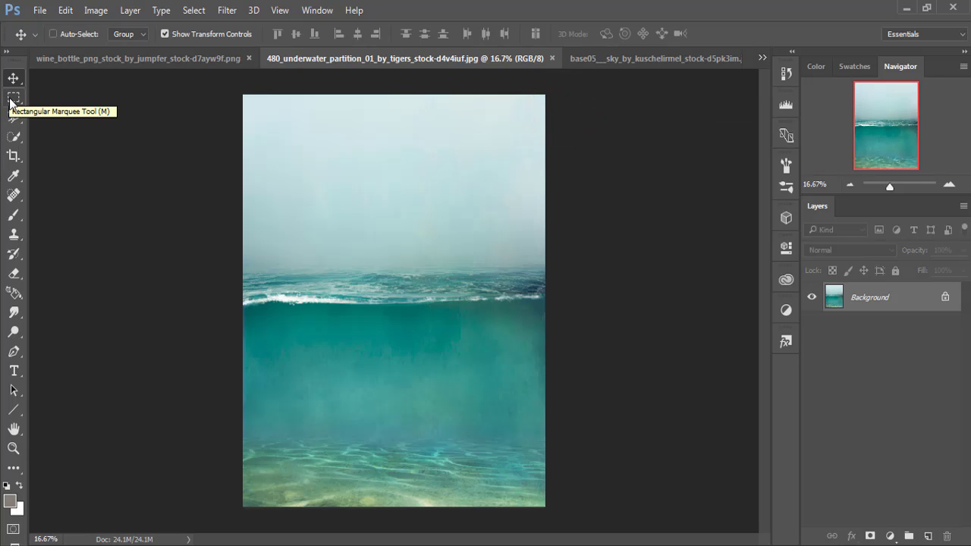
click(12, 98)
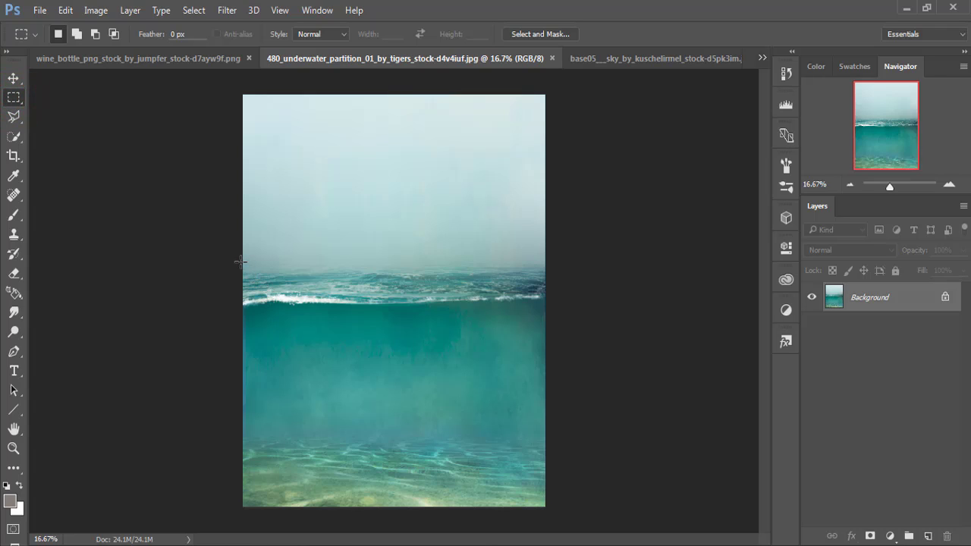
drag(241, 255, 550, 317)
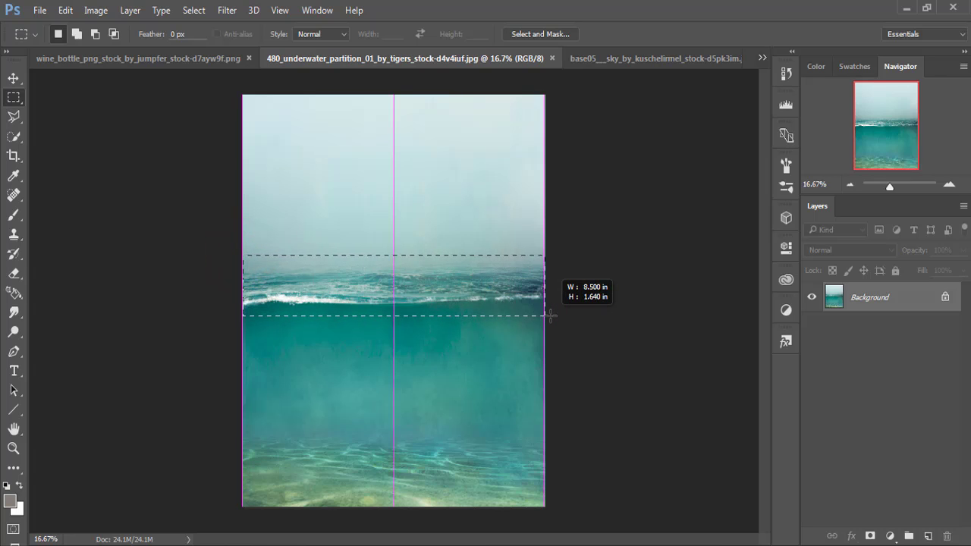
click(13, 78)
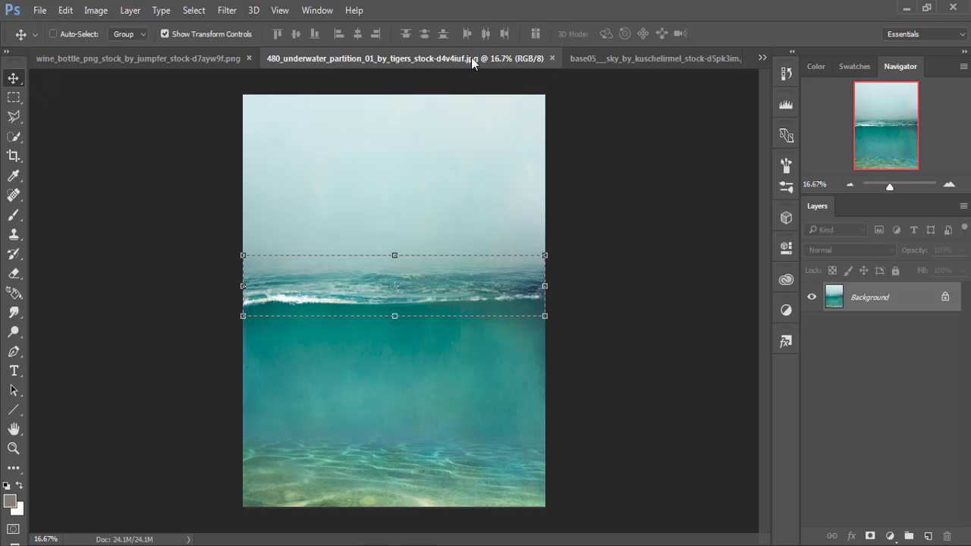
mouse_move(470, 57)
mouse_down()
mouse_move(479, 119)
mouse_move(441, 120)
mouse_move(723, 120)
mouse_up()
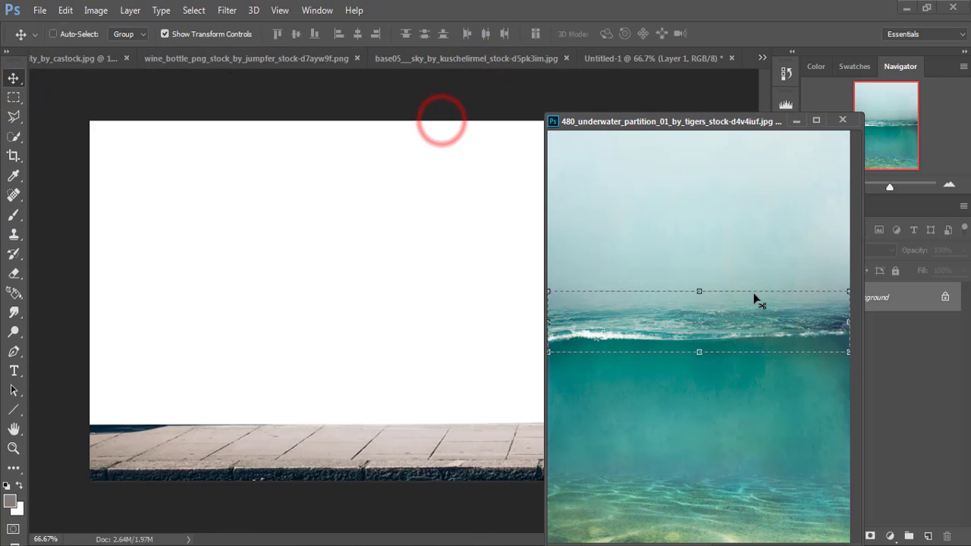
drag(757, 317, 385, 235)
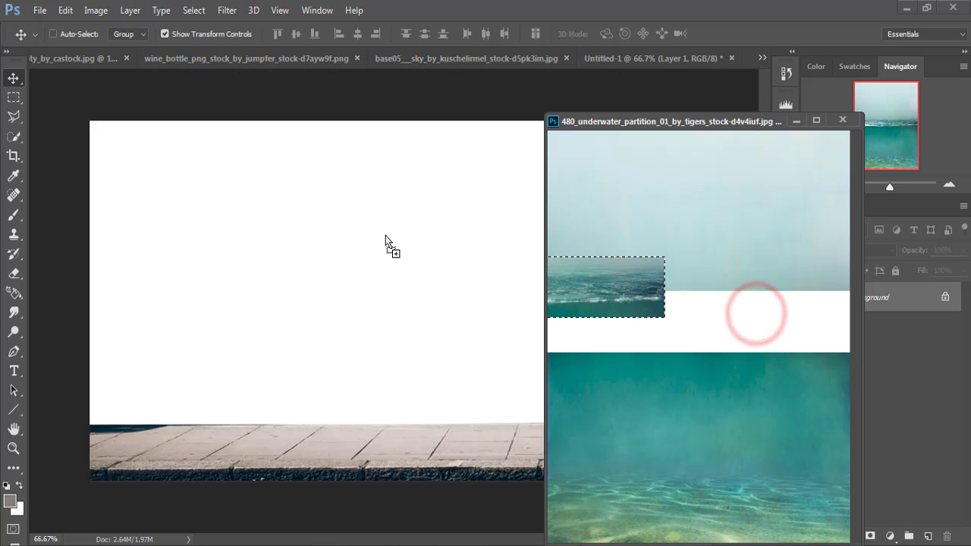
- Transform Layer 2's sea to 50.20% width and 34.35% height, spanning the canvas above the pavement
click(796, 122)
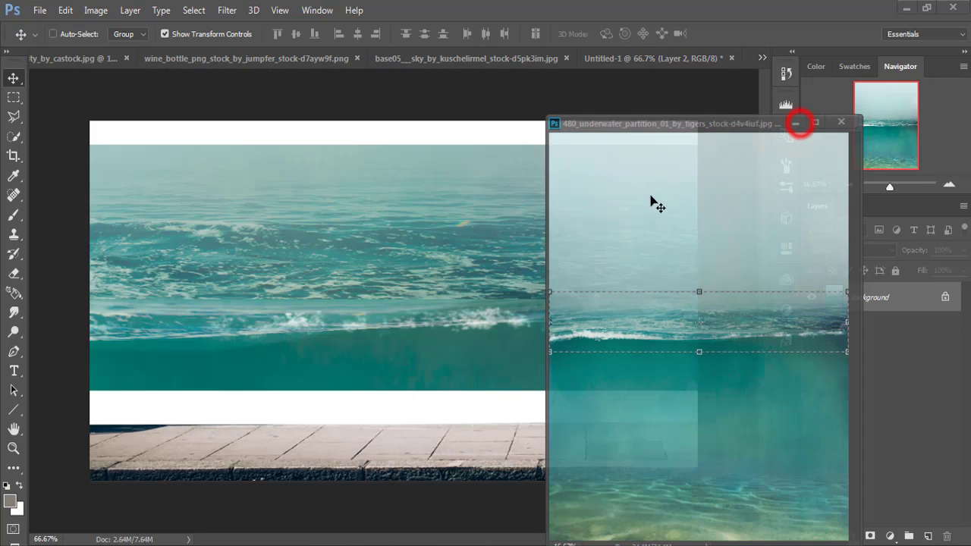
drag(348, 231, 672, 296)
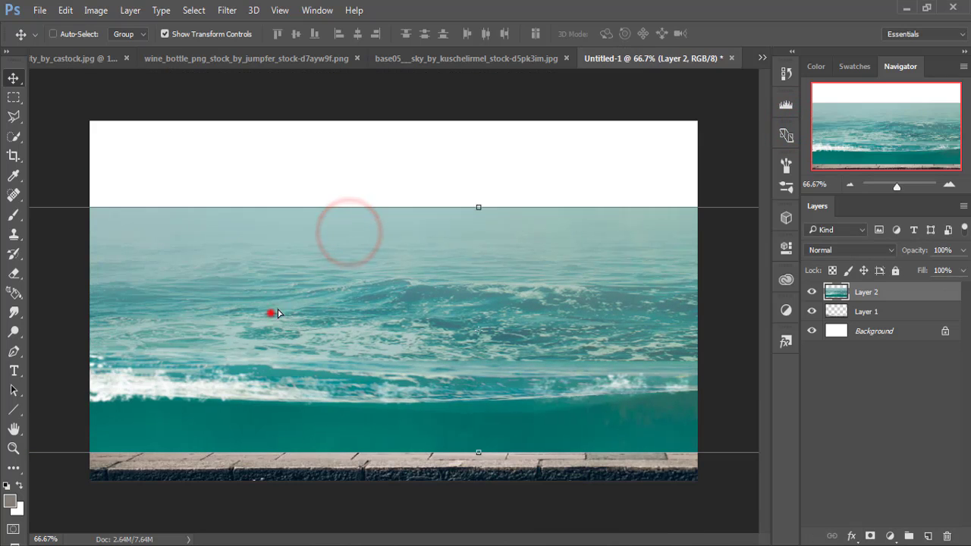
drag(271, 314, 271, 221)
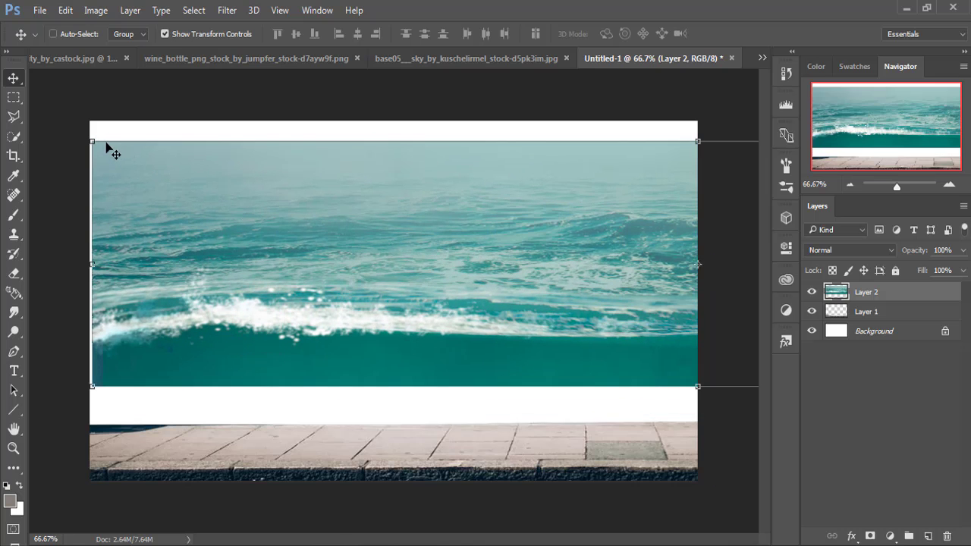
drag(91, 140, 523, 255)
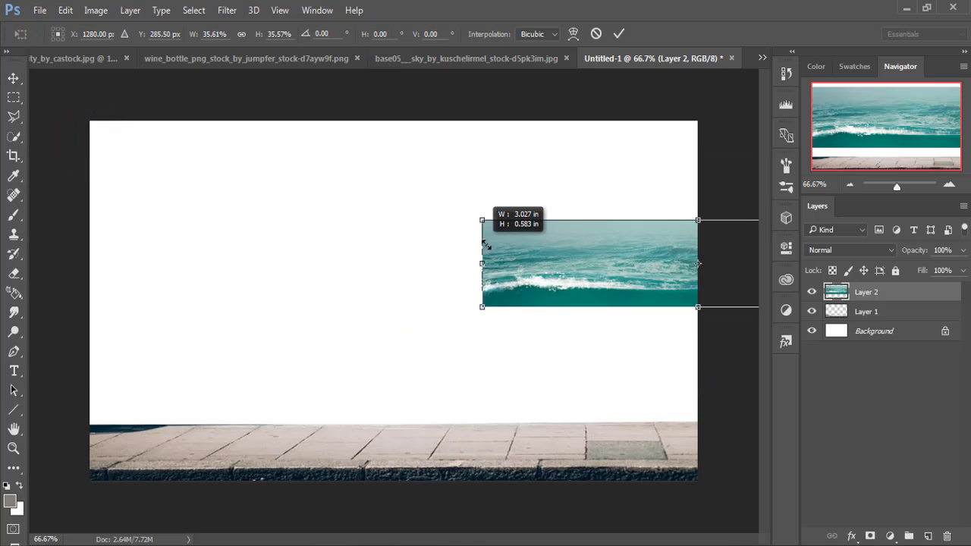
mouse_move(639, 276)
mouse_down()
mouse_move(230, 292)
mouse_move(191, 316)
mouse_up()
drag(415, 301, 696, 309)
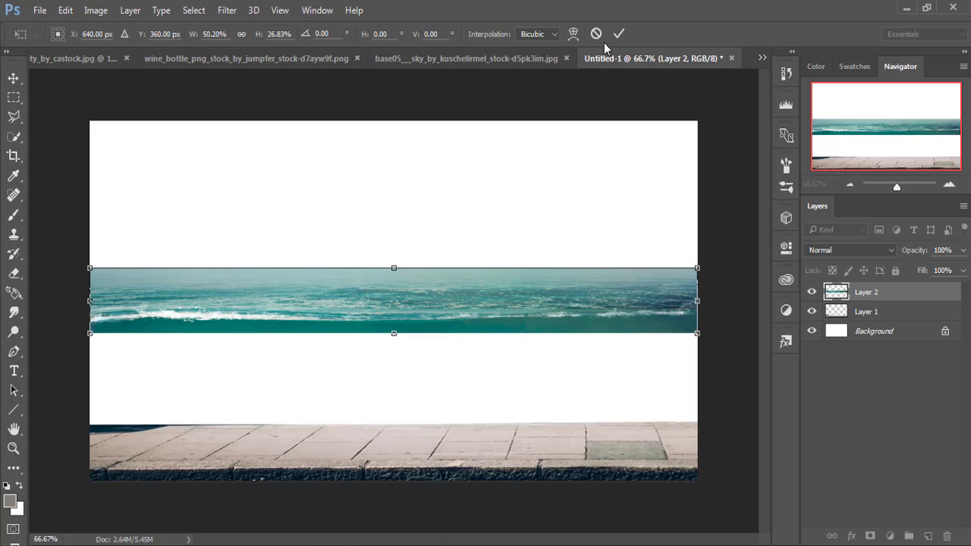
drag(395, 266, 394, 259)
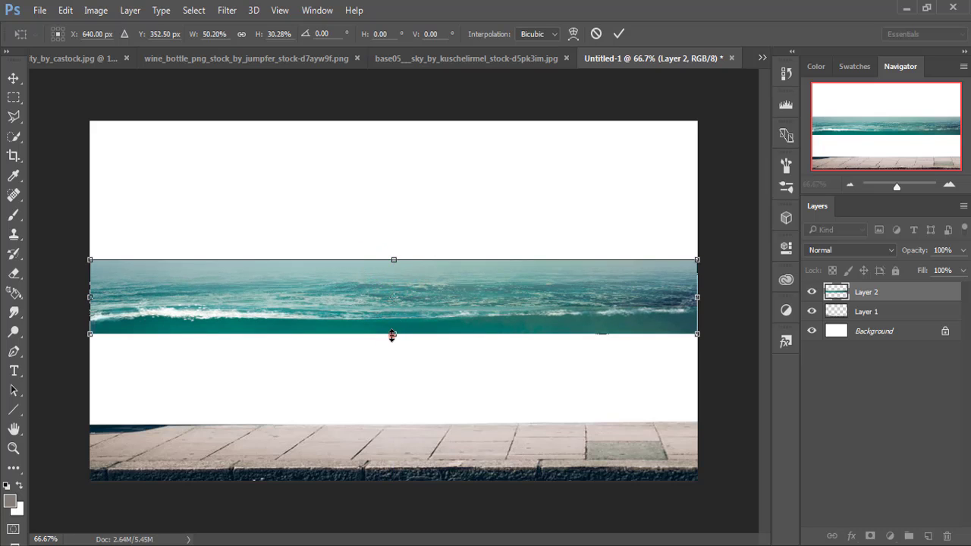
drag(392, 336, 412, 344)
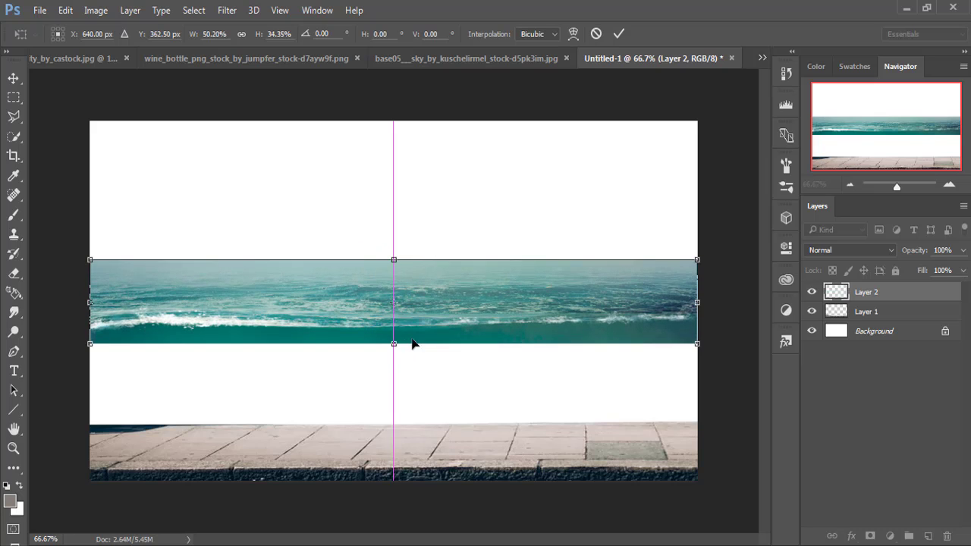
drag(448, 314, 449, 339)
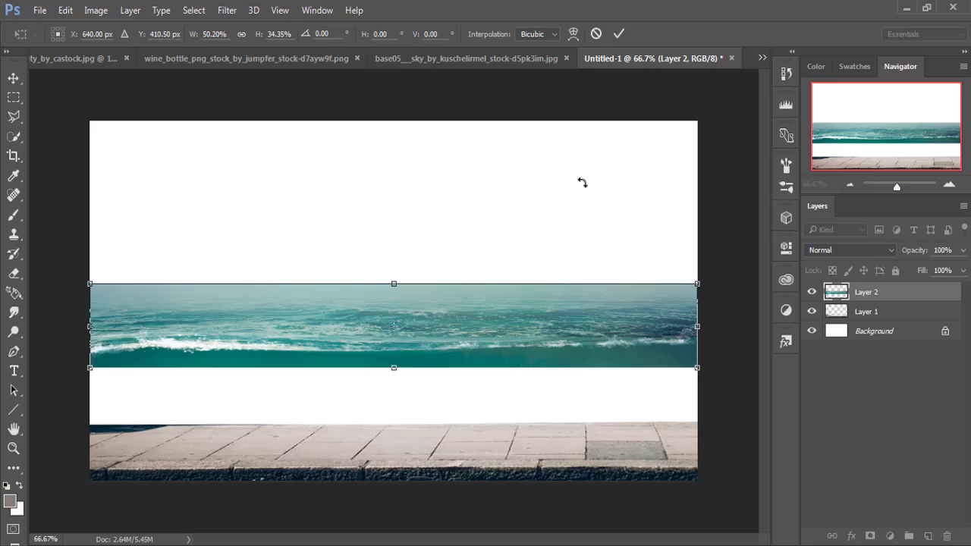
click(616, 35)
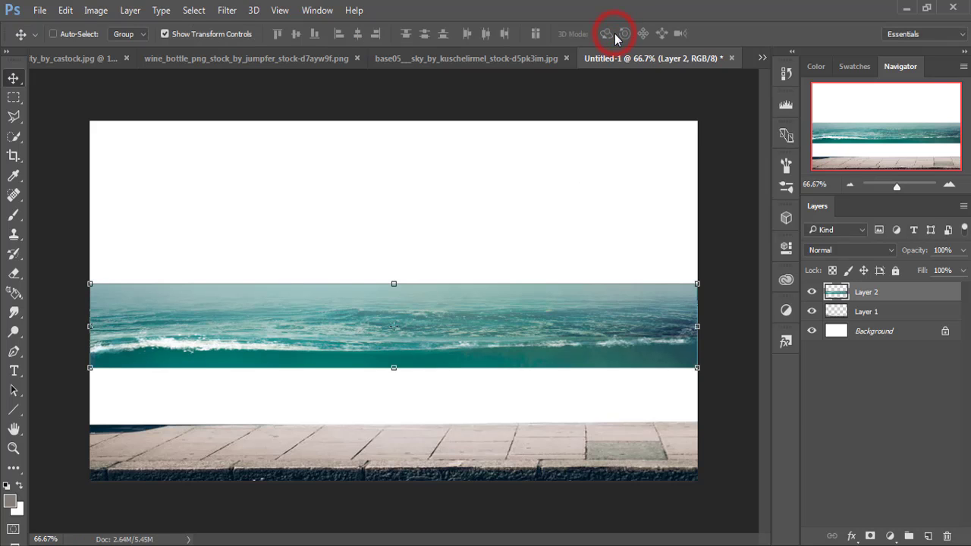
click(486, 311)
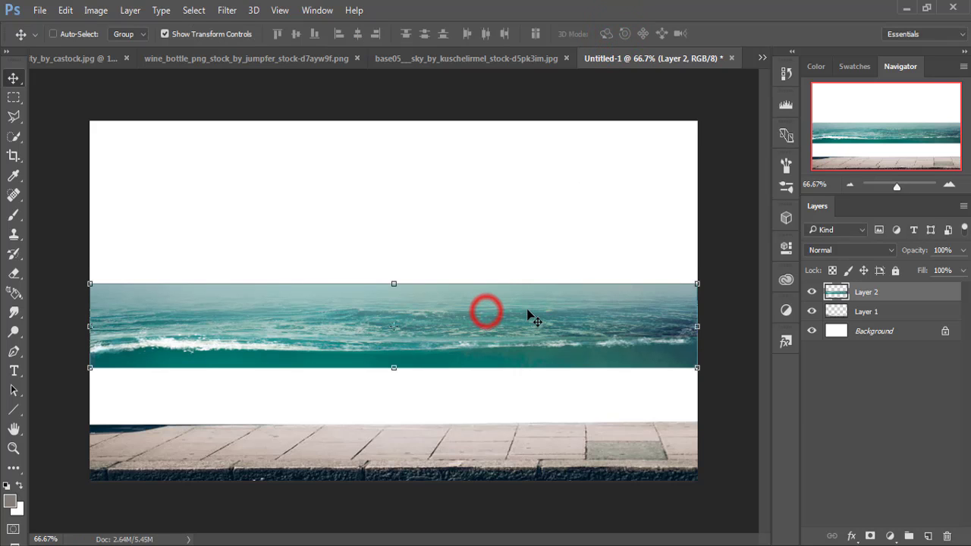
- Copy the cyclist from nnww6x1zomq-omar-yassen.jpg into Untitled-1 as Background copy and close its window
click(763, 58)
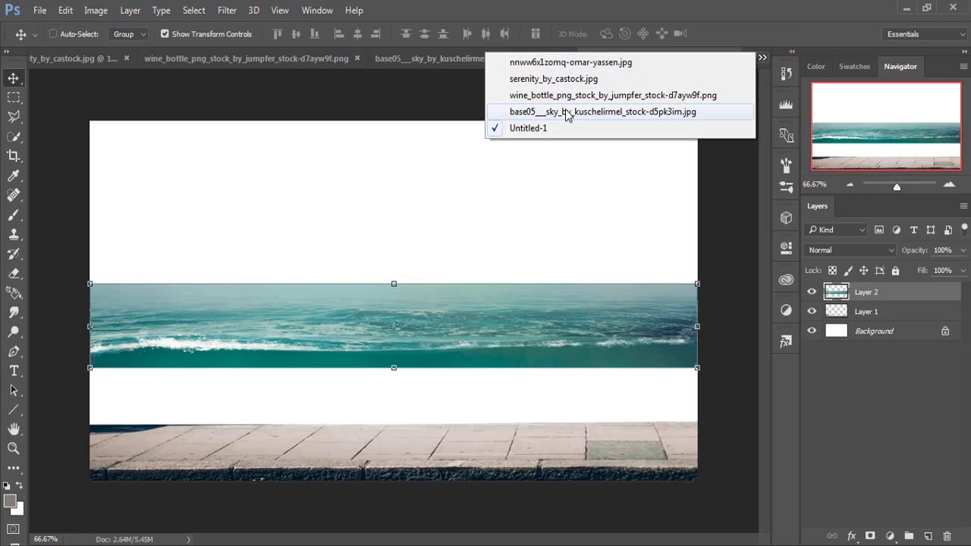
click(565, 64)
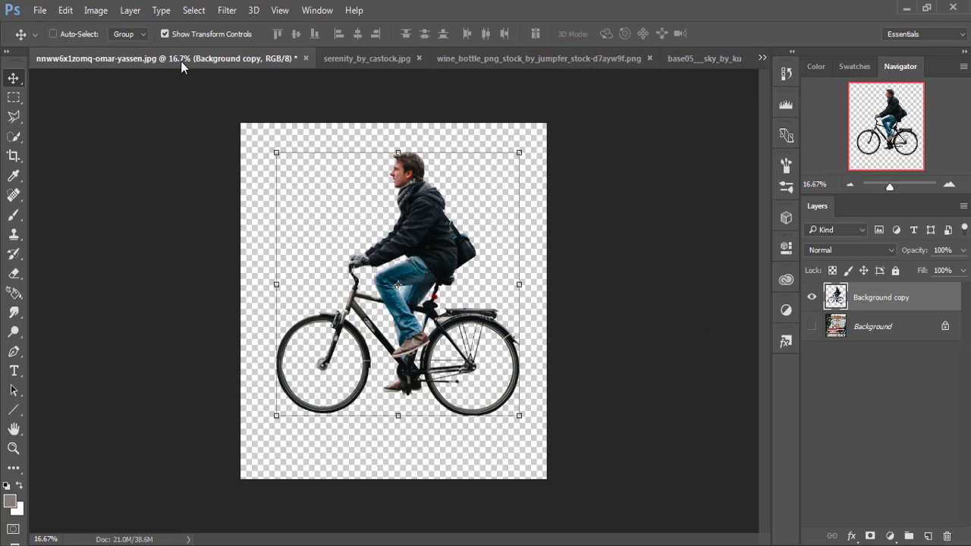
drag(182, 63, 691, 142)
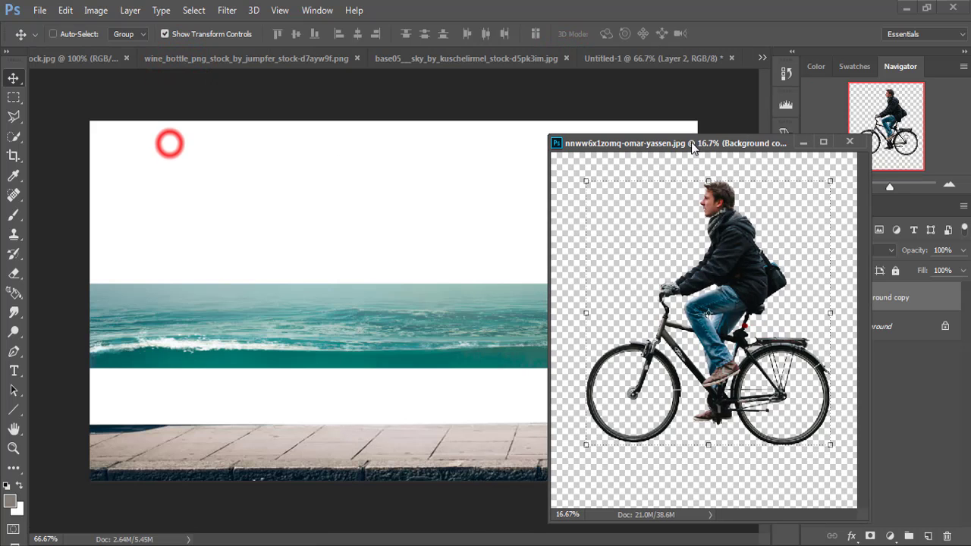
drag(735, 258, 330, 258)
click(800, 144)
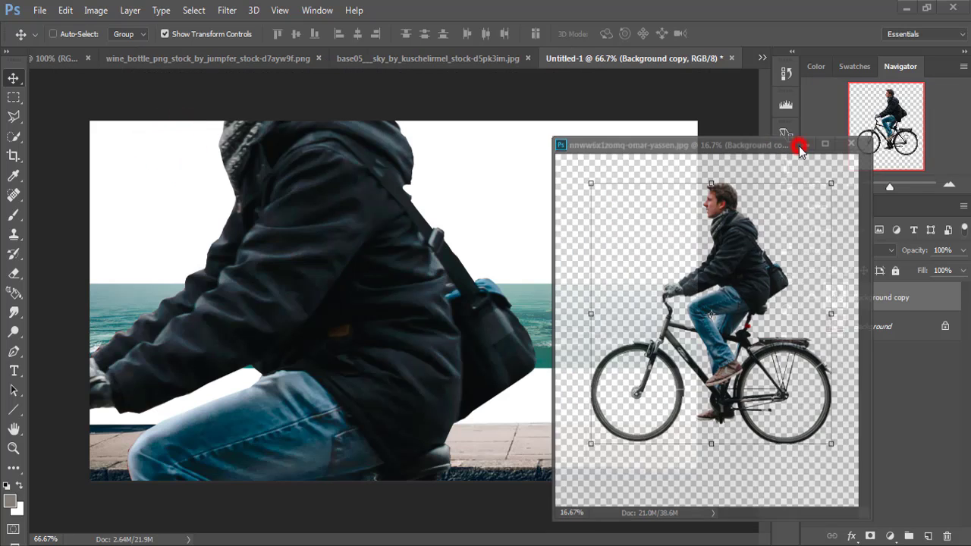
- Scale the cyclist to about 27.9% and centre him with his wheels on the pavement
drag(378, 180, 363, 341)
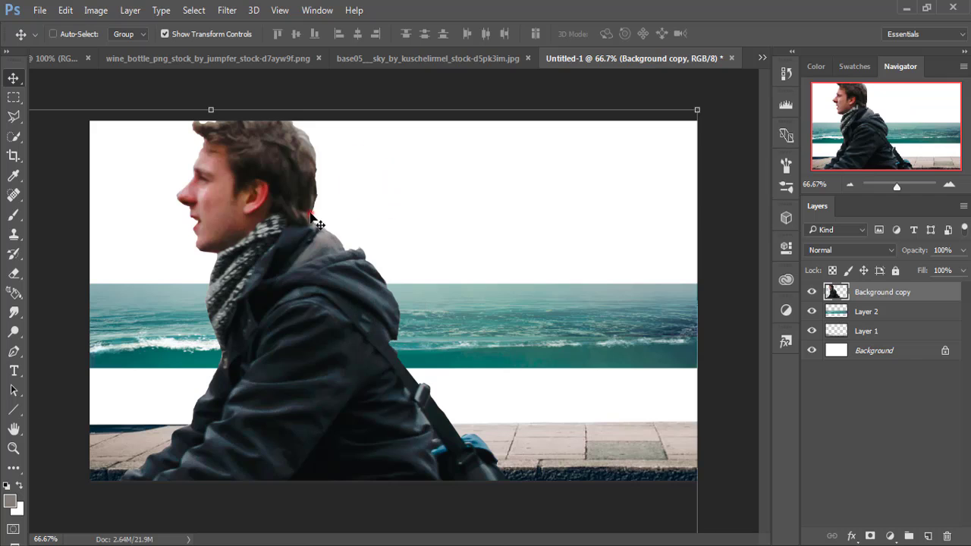
click(311, 214)
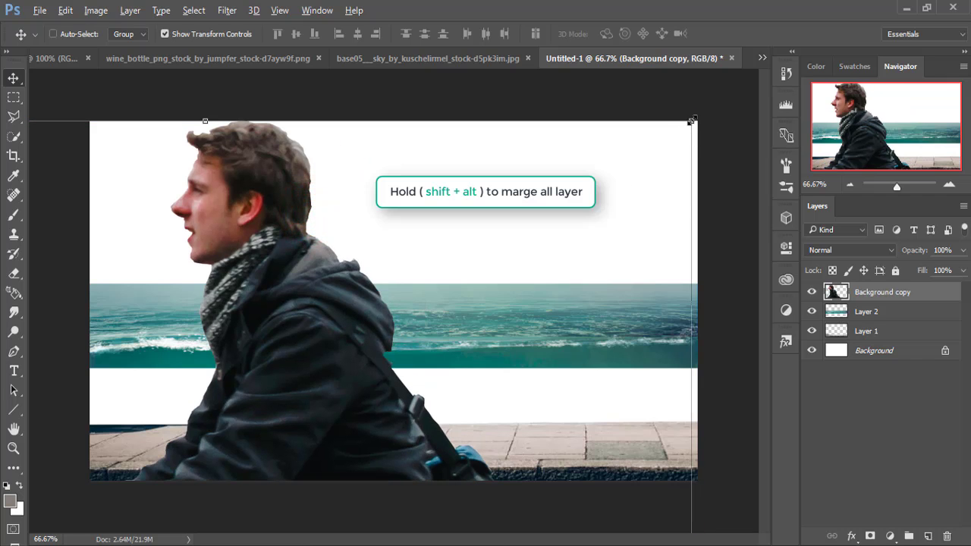
drag(691, 120, 438, 395)
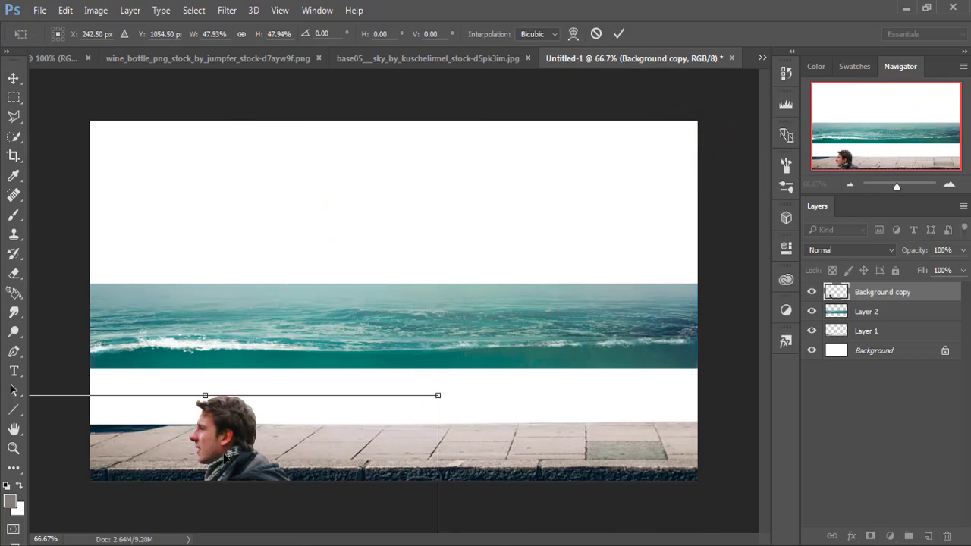
drag(225, 458, 483, 219)
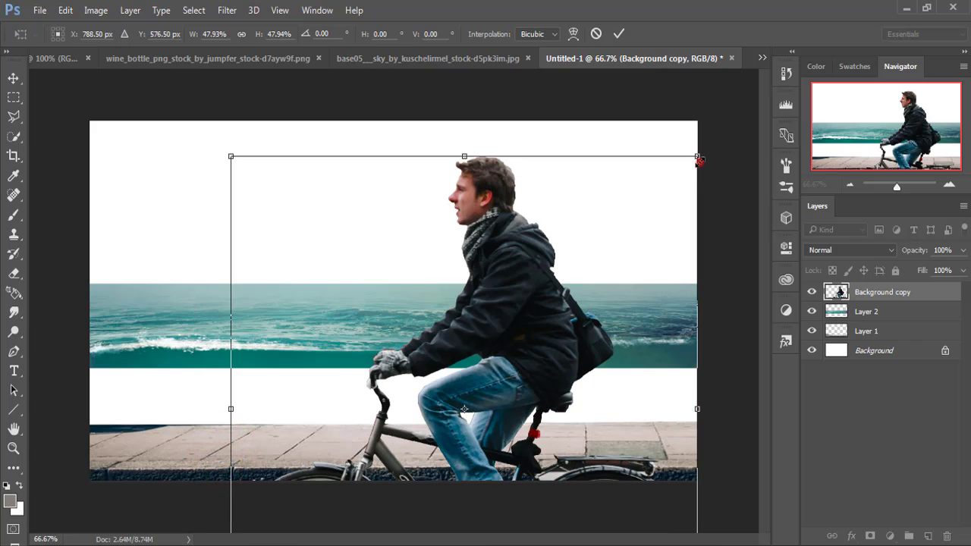
drag(698, 160, 606, 302)
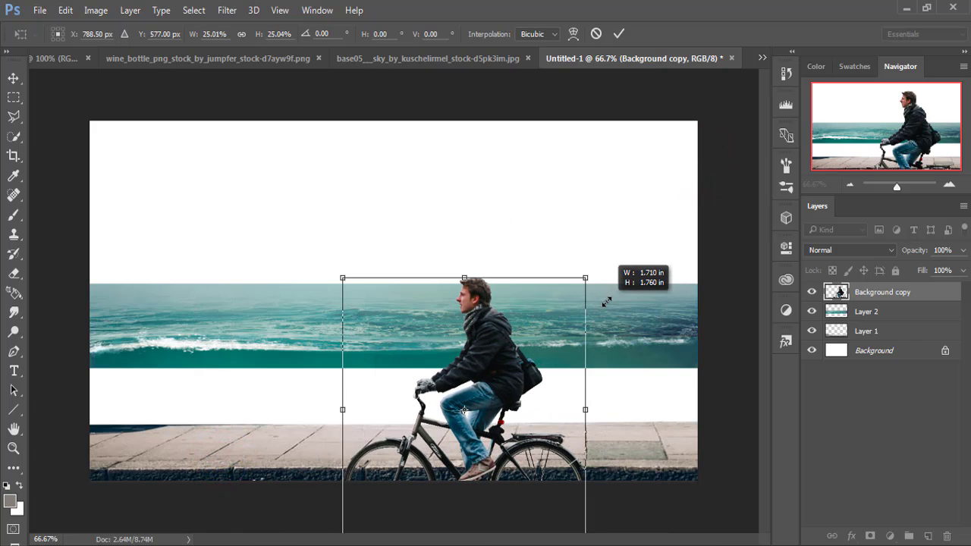
mouse_move(488, 384)
mouse_down()
mouse_move(461, 300)
mouse_move(428, 300)
mouse_up()
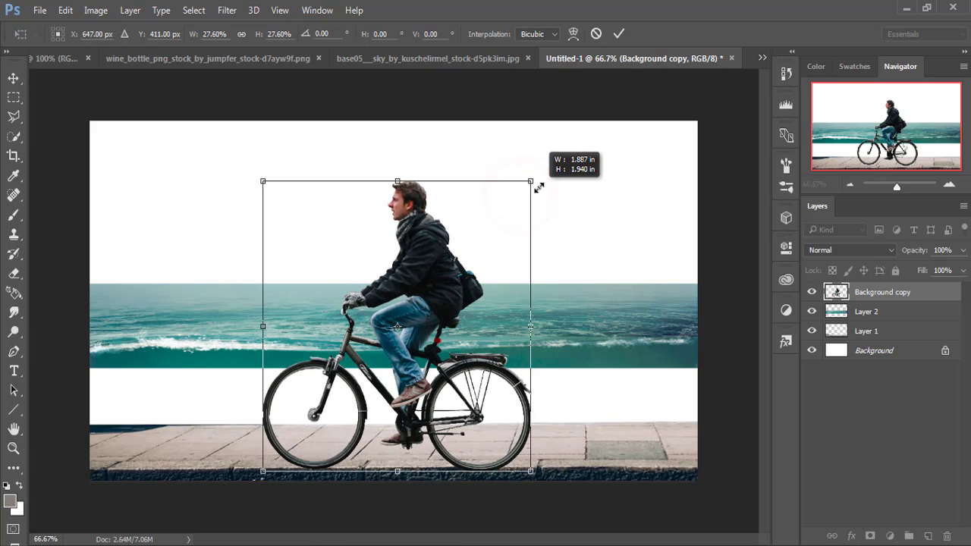
drag(518, 196, 531, 179)
drag(442, 286, 444, 270)
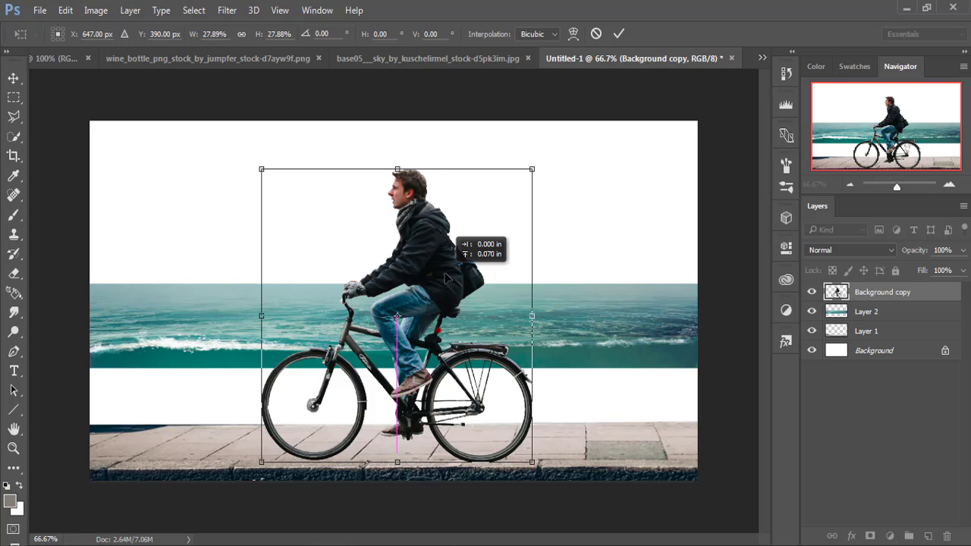
drag(446, 277, 447, 277)
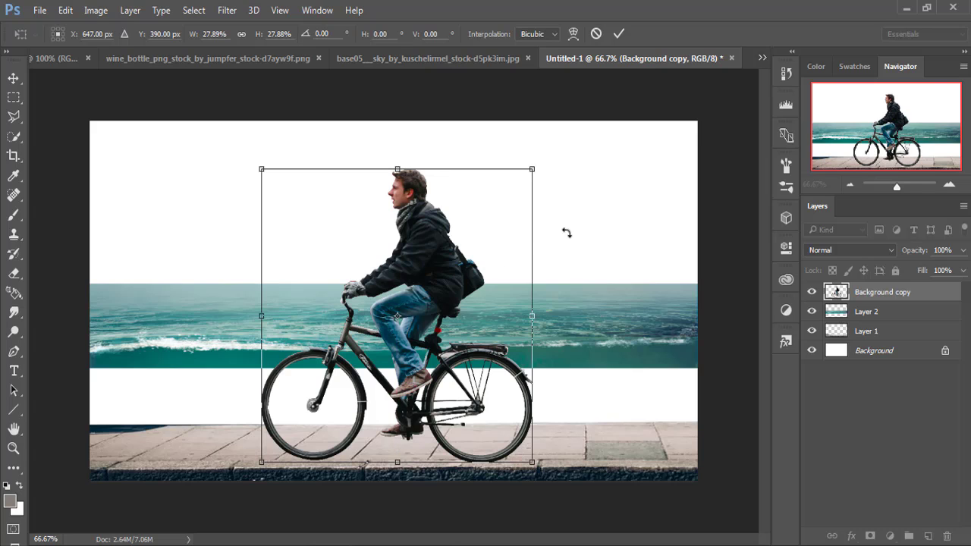
click(621, 34)
- Nudge the Layer 2 sea strip slightly higher
click(867, 312)
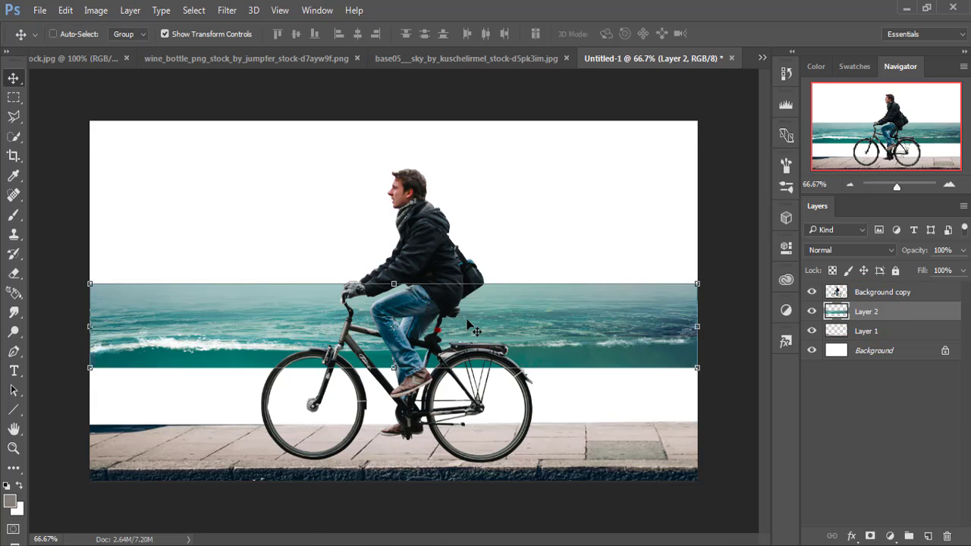
drag(476, 330, 468, 302)
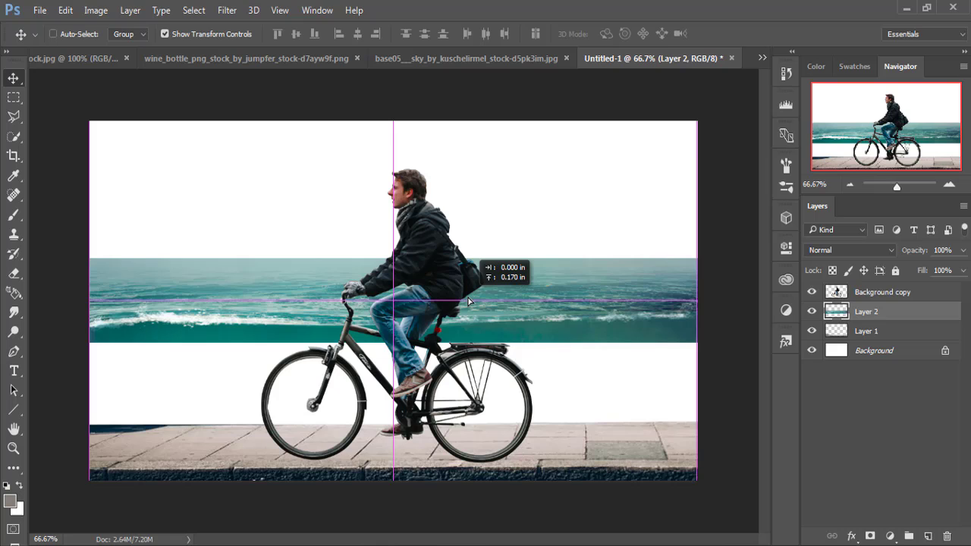
drag(468, 302, 468, 302)
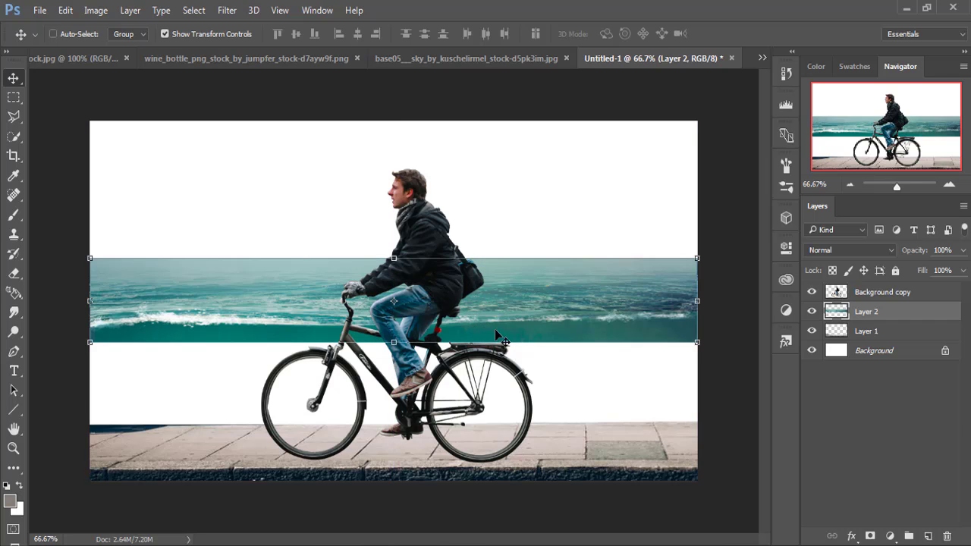
- Add empty Layer 3 above Layer 1 and select a rectangle from the wave line to the bottom
click(900, 330)
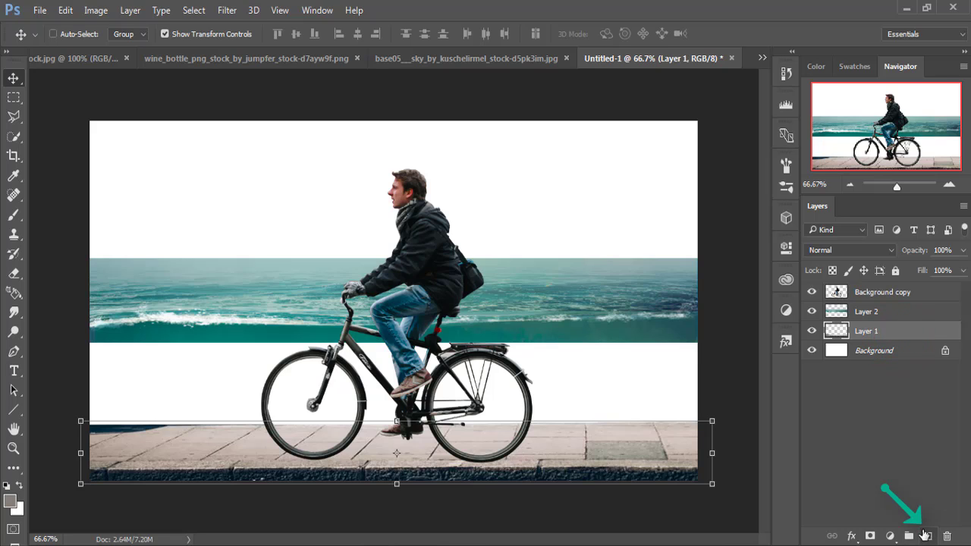
click(929, 536)
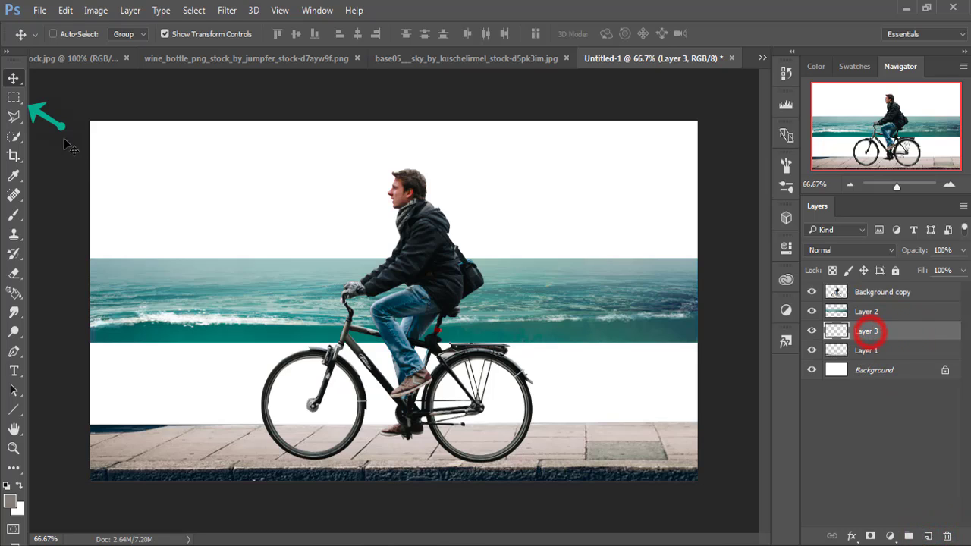
click(14, 97)
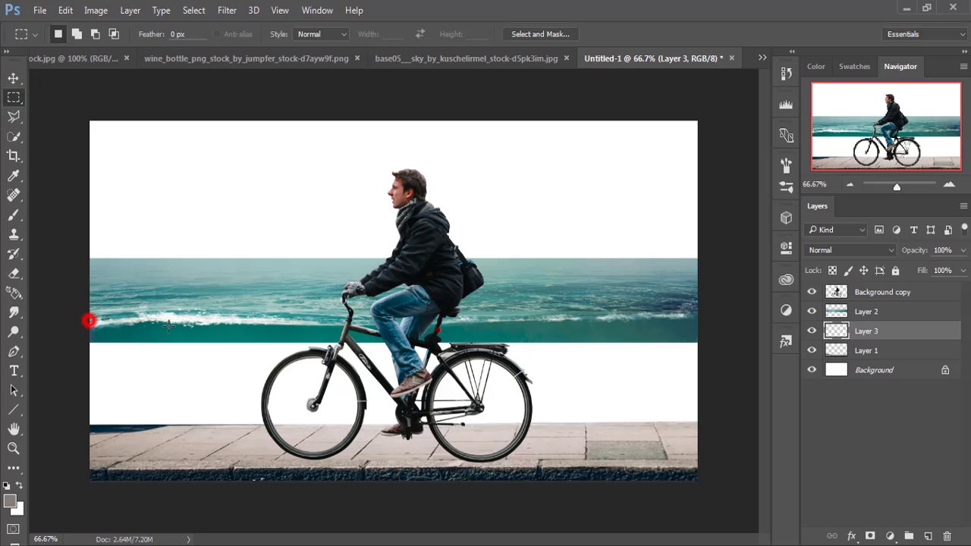
drag(89, 320, 715, 479)
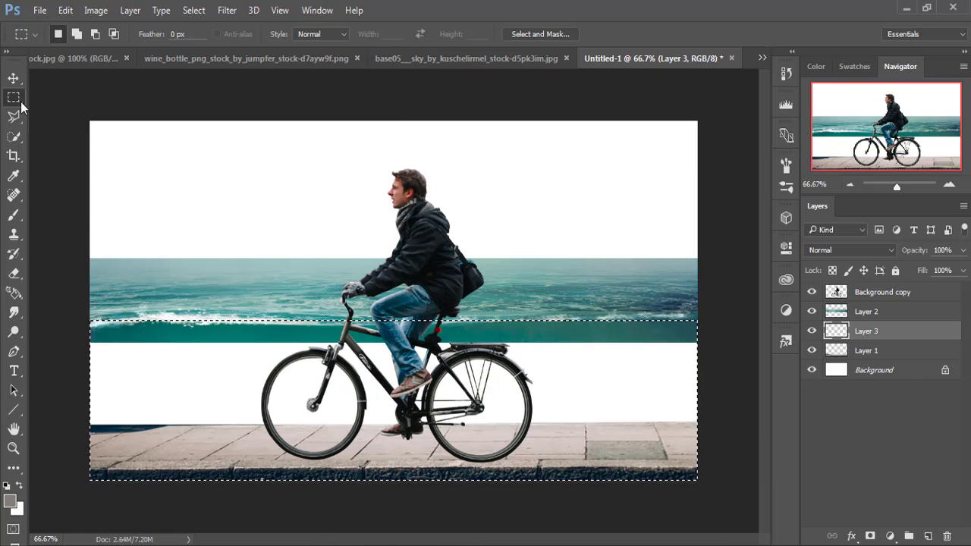
click(14, 78)
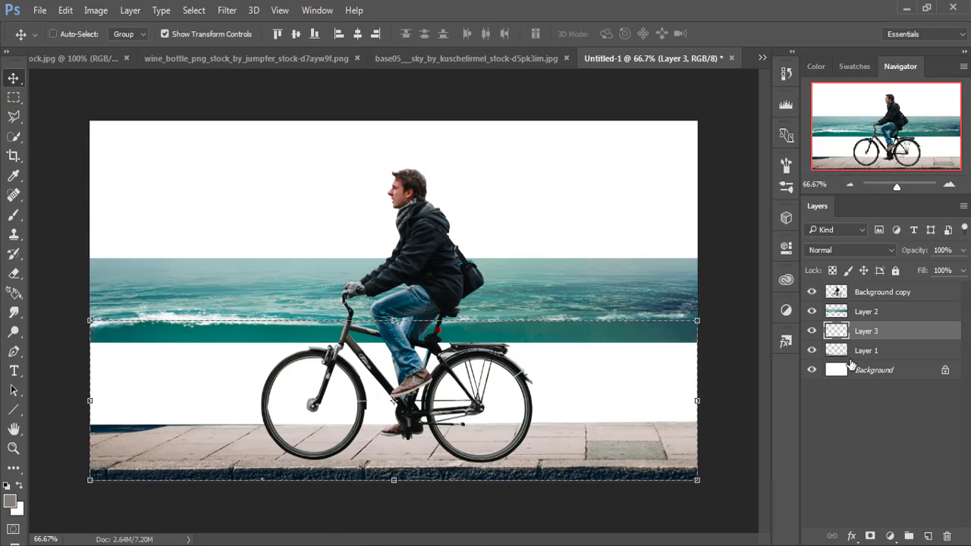
- Add a Solid Color fill layer, Color Fill 1, using teal 2f7874 sampled from the sea
click(877, 330)
click(889, 536)
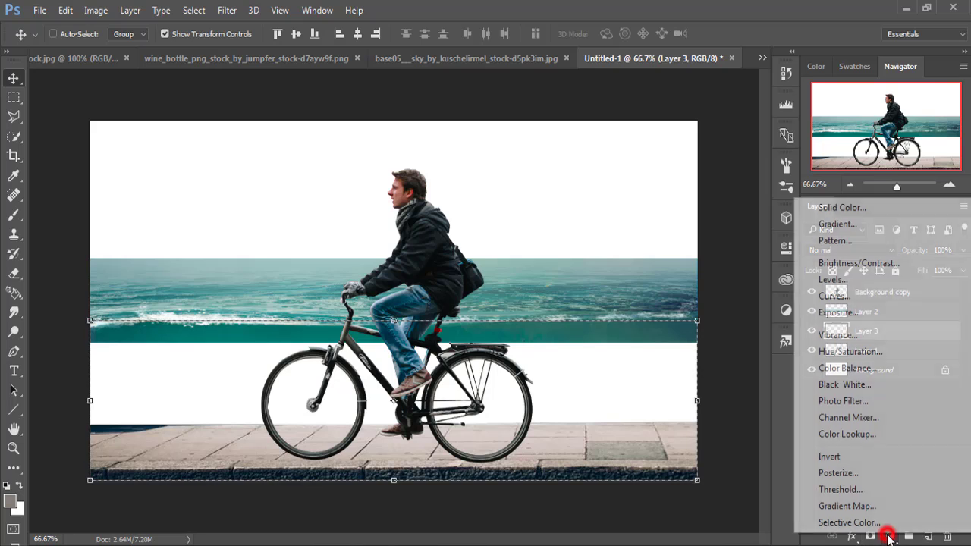
click(839, 207)
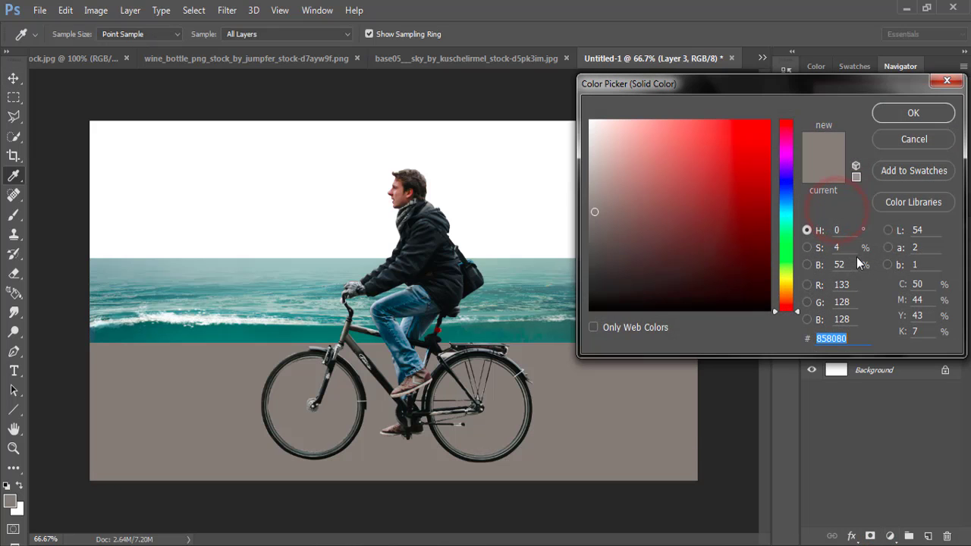
click(234, 331)
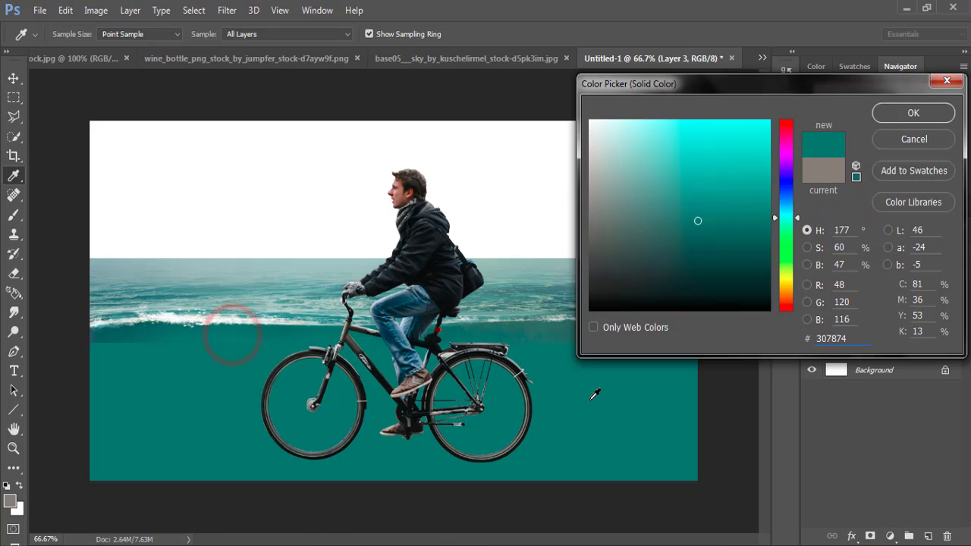
click(186, 285)
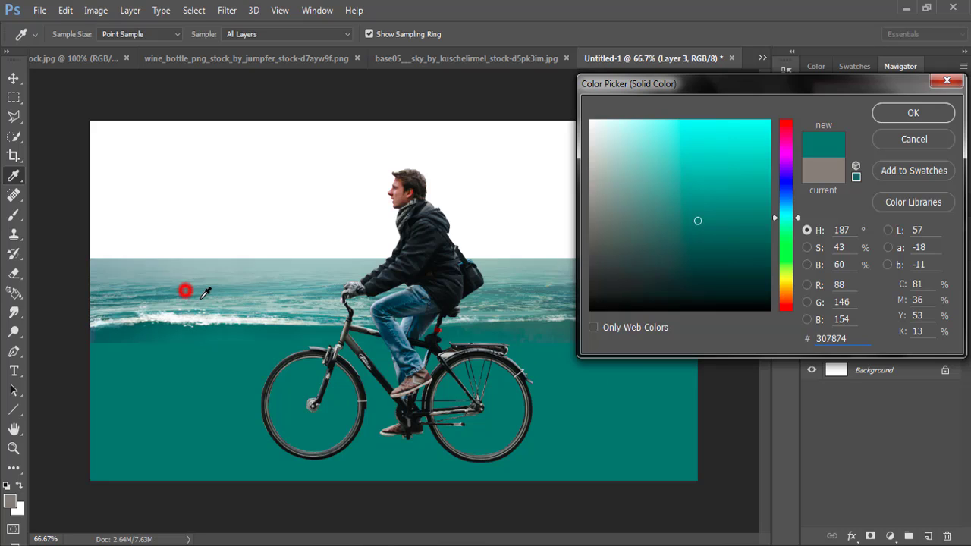
click(304, 292)
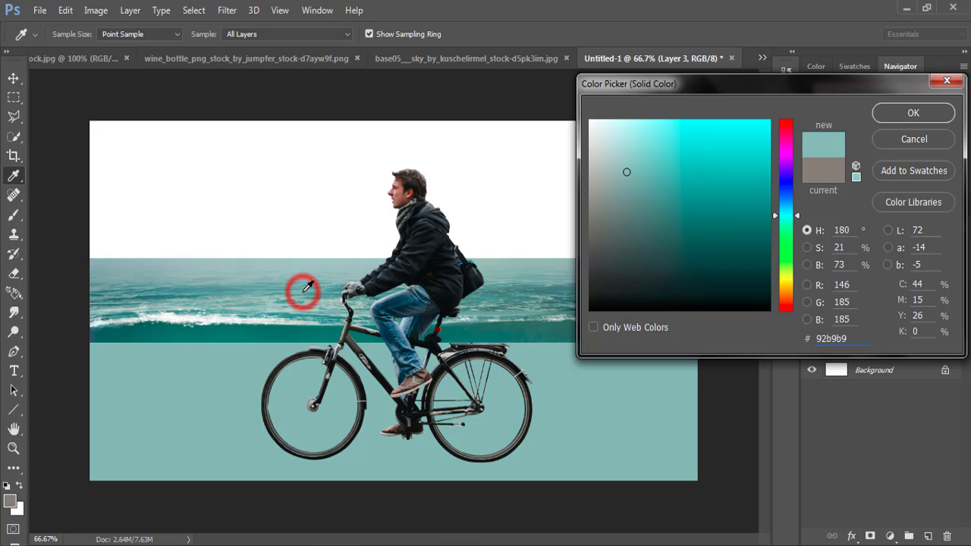
click(248, 293)
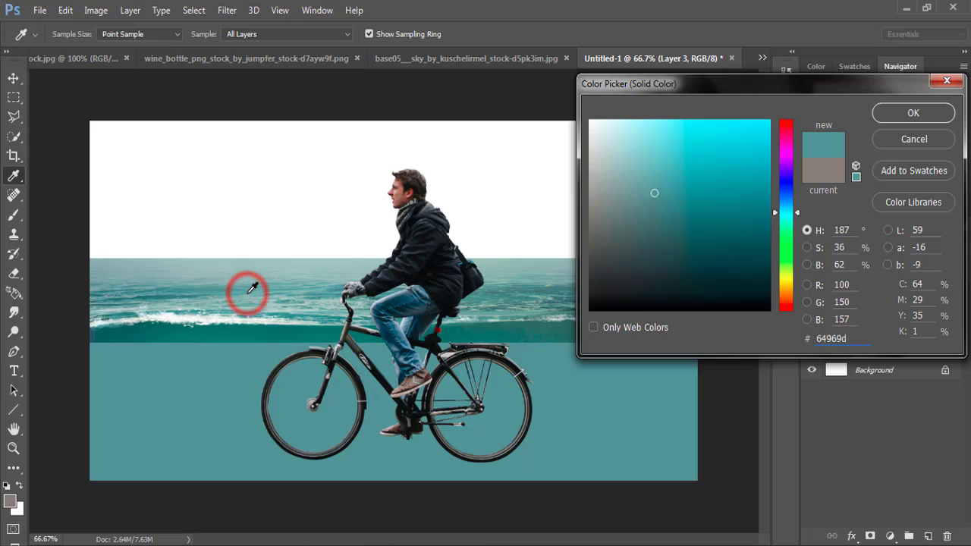
click(704, 126)
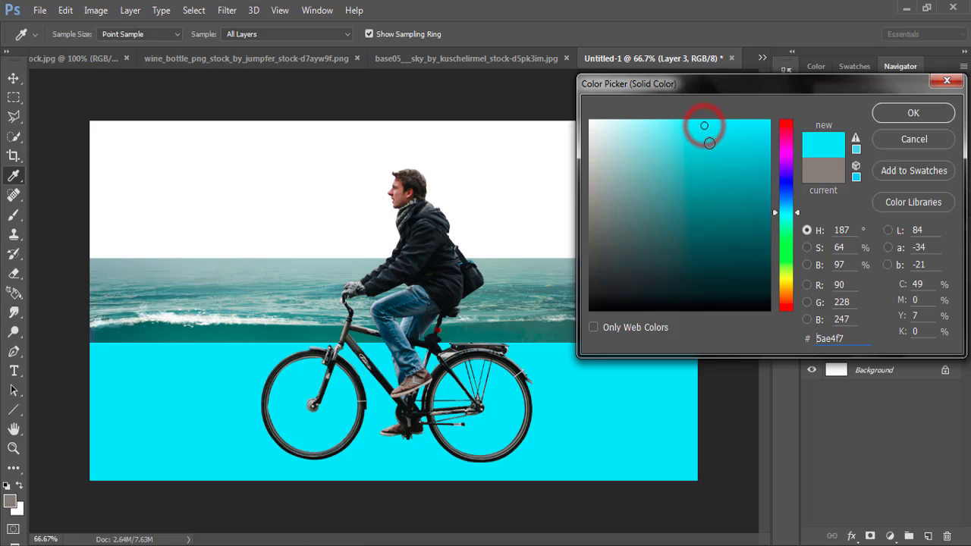
click(238, 334)
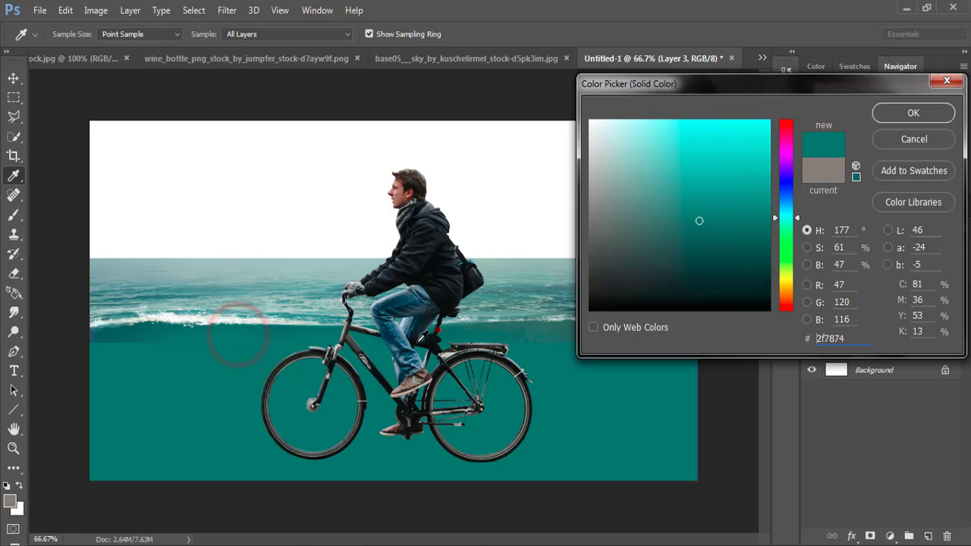
click(895, 119)
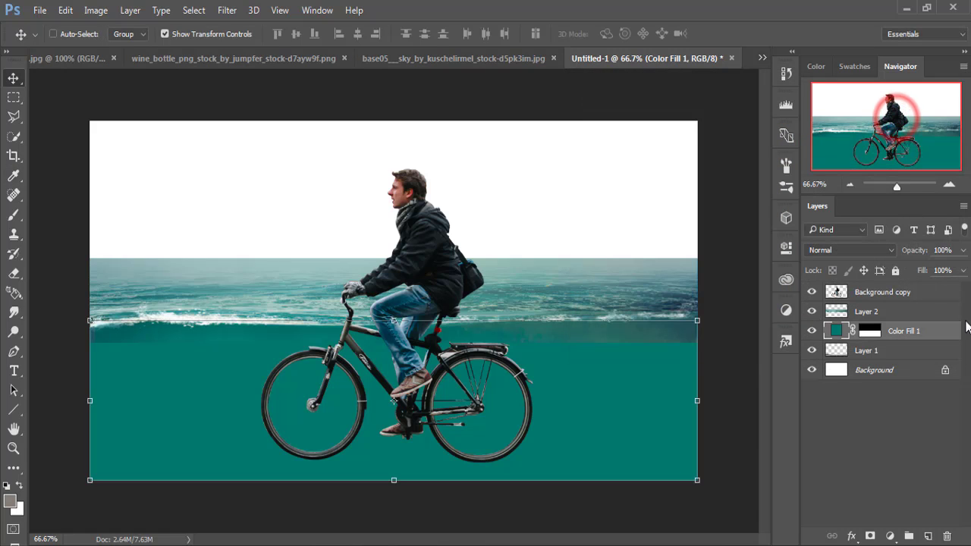
click(906, 334)
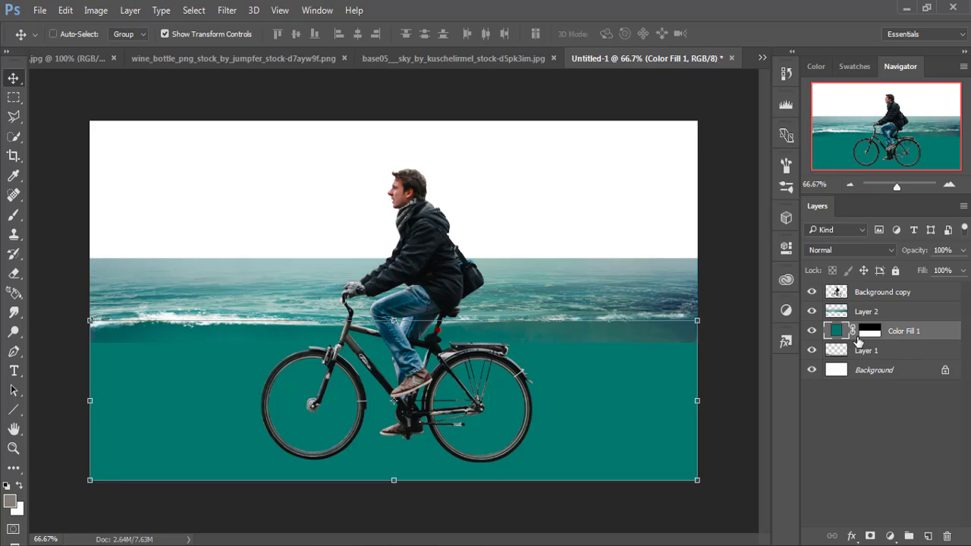
- Move Color Fill 1 to the top of the layer stack and target its mask with a 70 px brush
drag(908, 336, 913, 292)
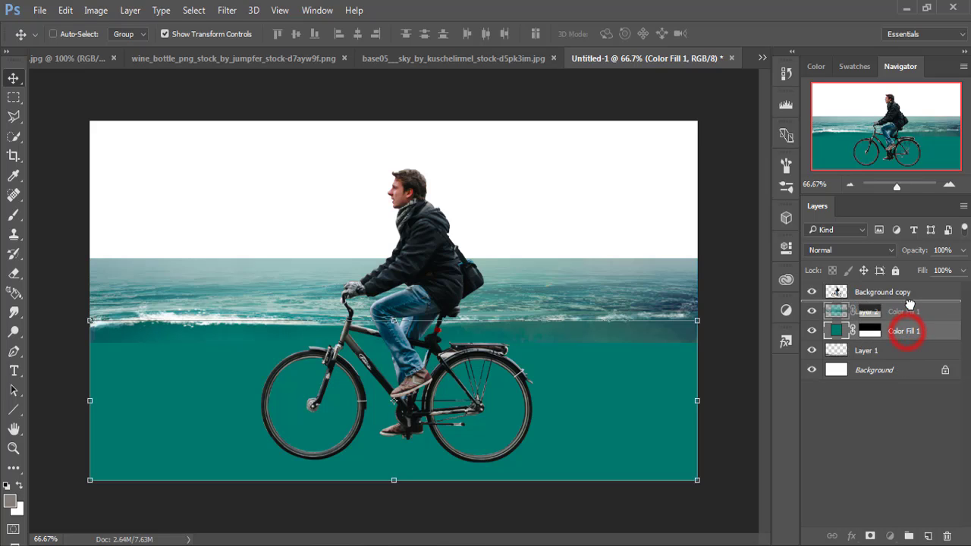
click(559, 347)
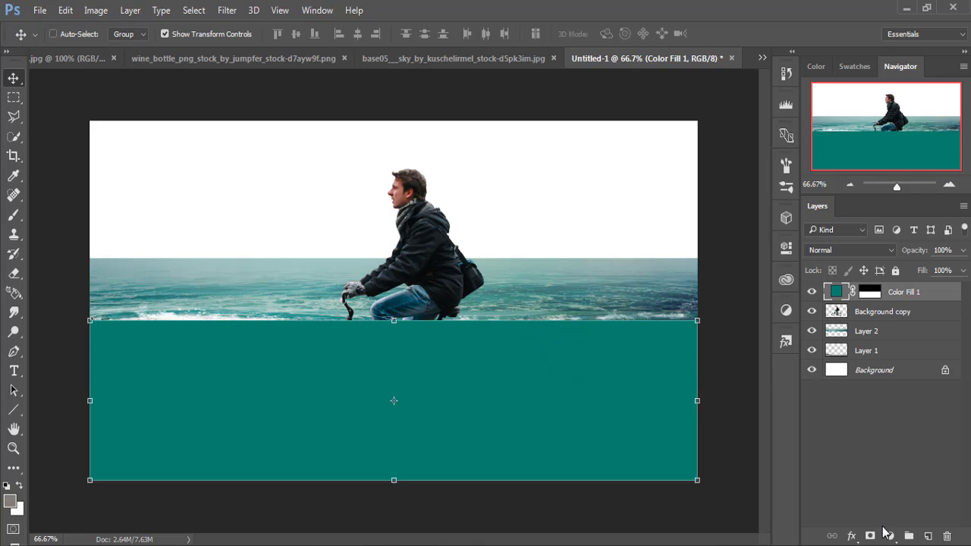
click(870, 292)
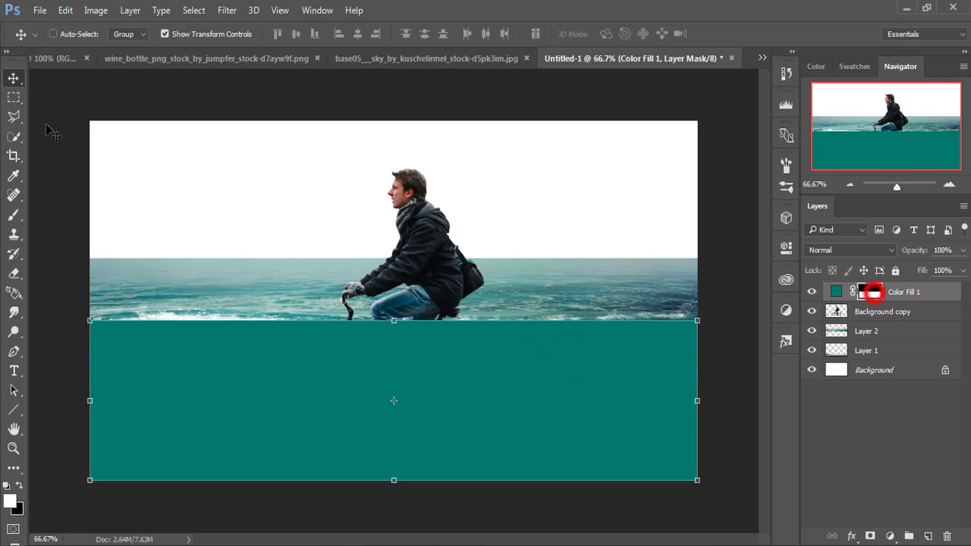
click(13, 215)
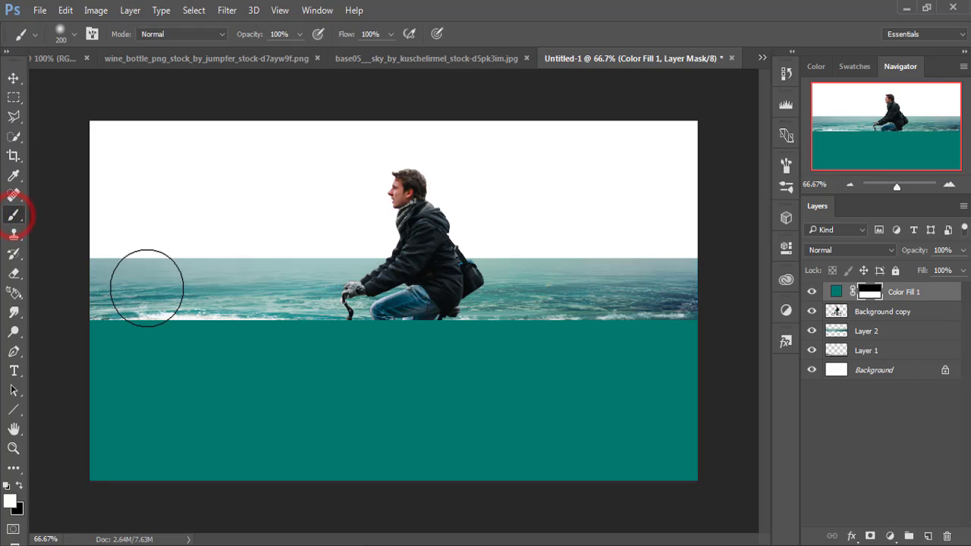
key(bracketleft)
key(bracketleft)
key(bracketleft)
key(bracketleft)
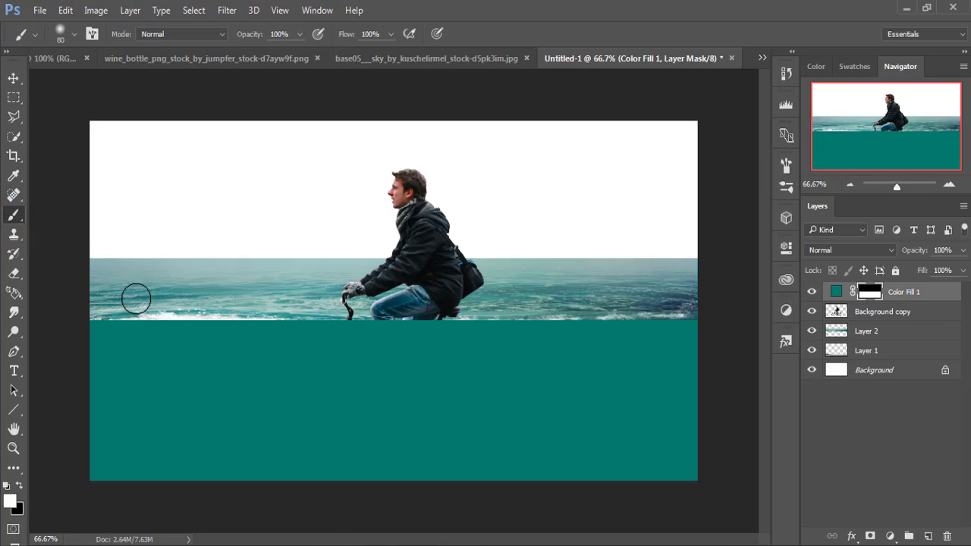
click(963, 252)
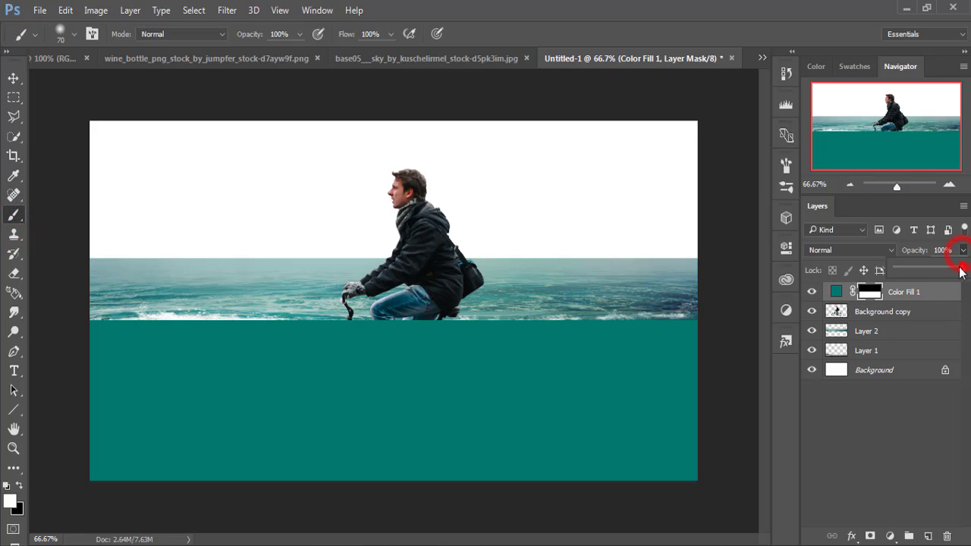
- Lower Color Fill 1's opacity to 74% and shrink the brush to 60
drag(945, 272, 944, 270)
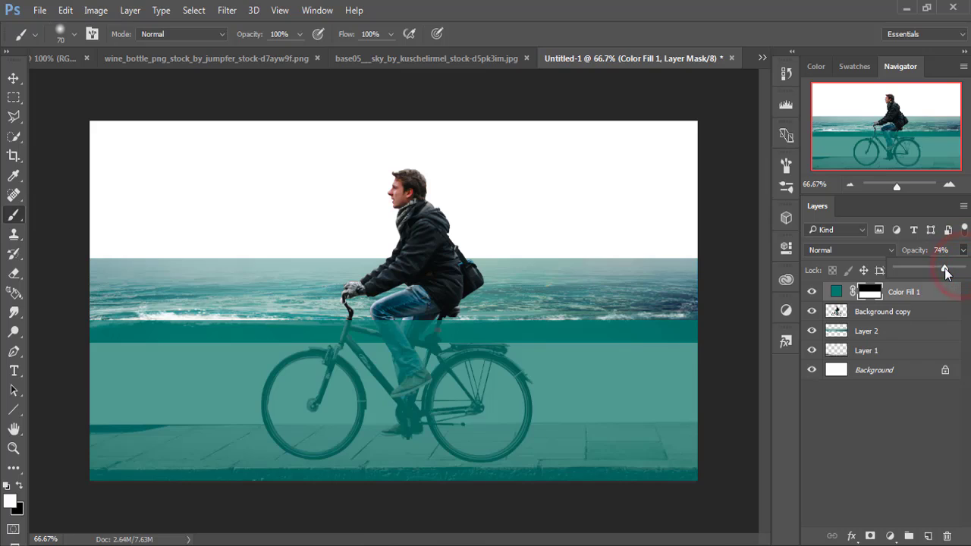
click(89, 314)
key(bracketleft)
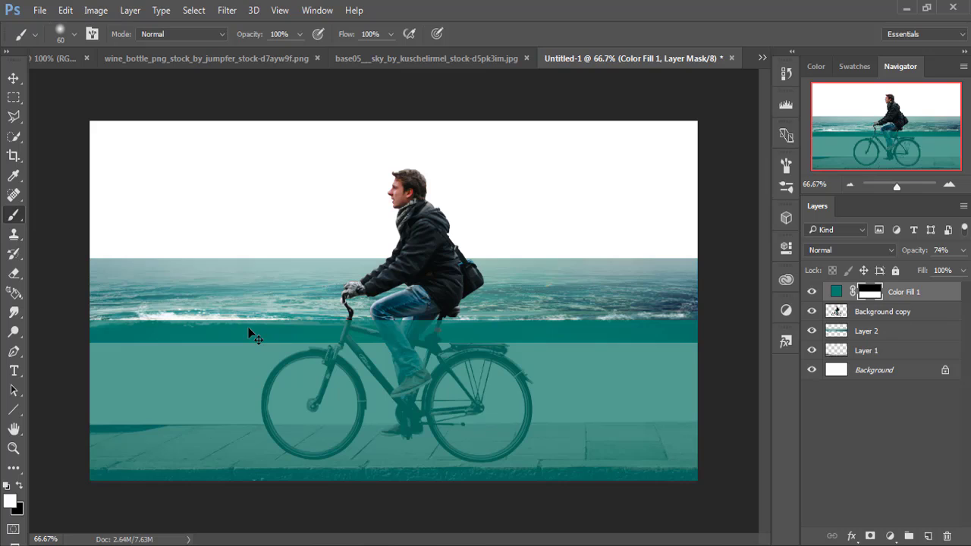
- Paint black on the fill mask along the waterline to reveal the white wave crests
click(21, 489)
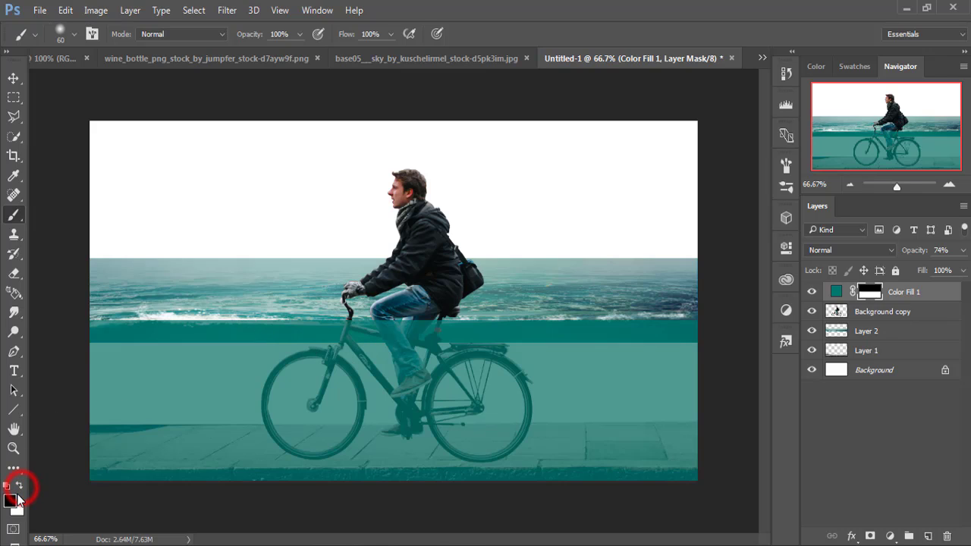
drag(85, 316, 154, 316)
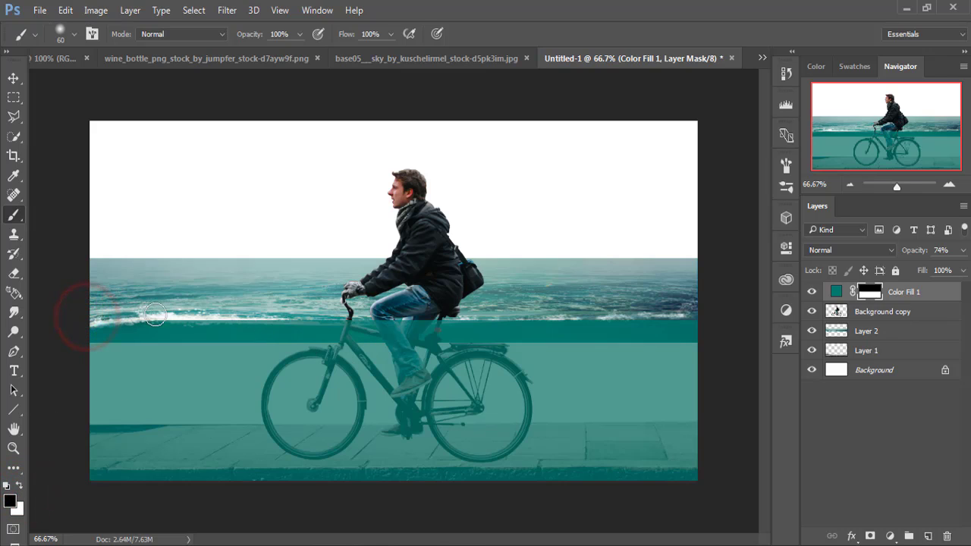
drag(271, 315, 445, 316)
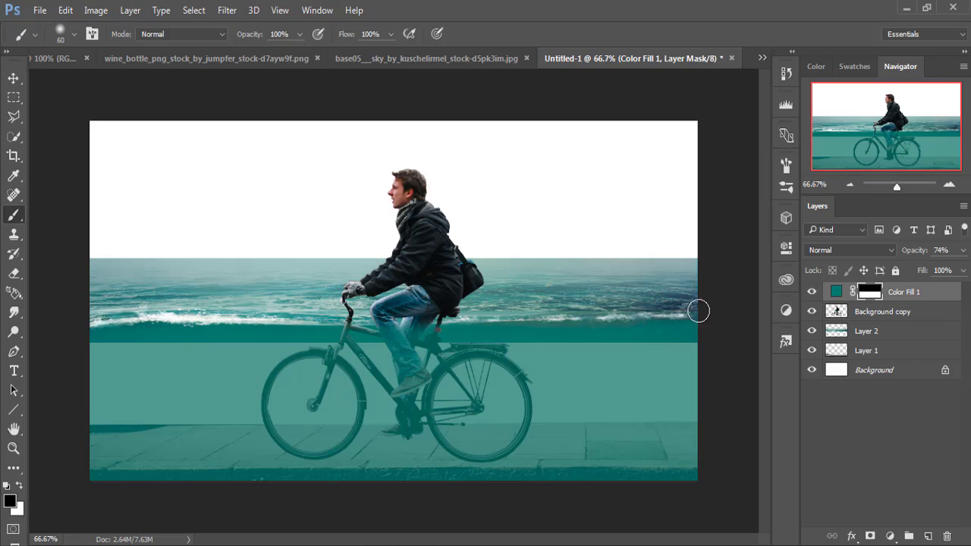
click(505, 305)
click(13, 79)
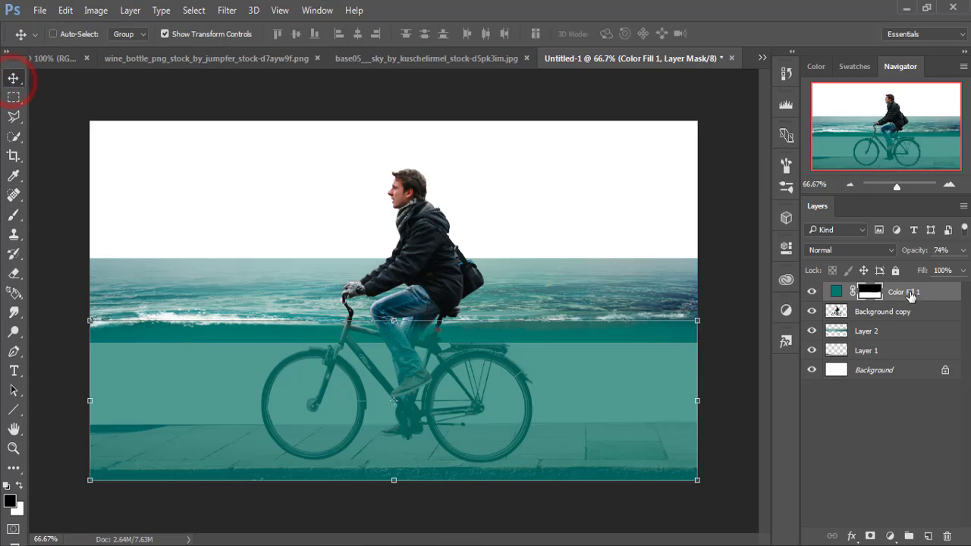
- Add a layer mask to Layer 2, the sea photo, and pick the Brush
click(875, 317)
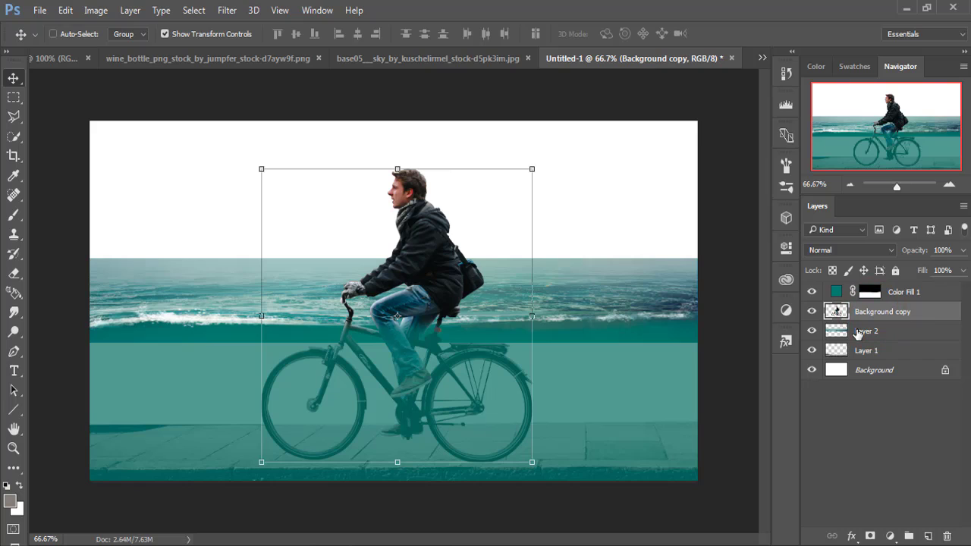
click(870, 335)
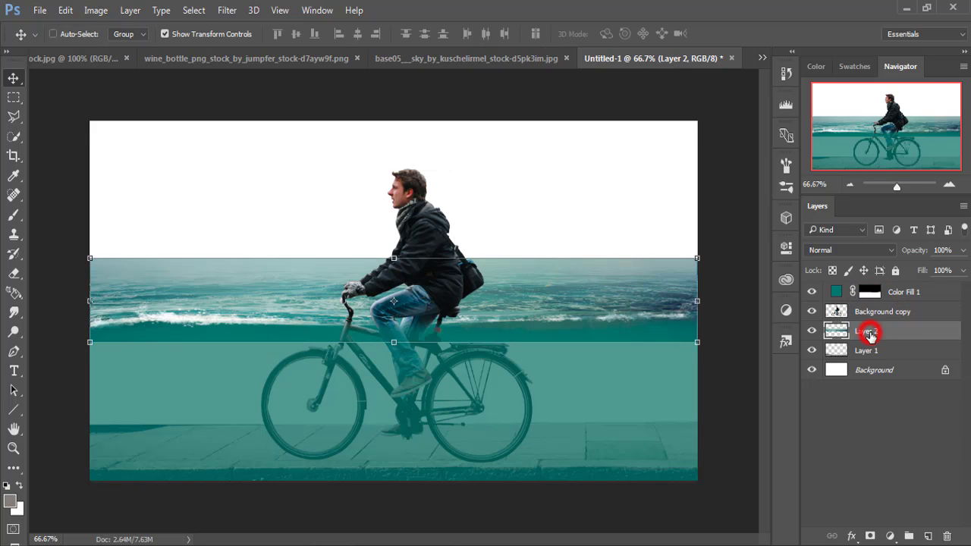
click(869, 536)
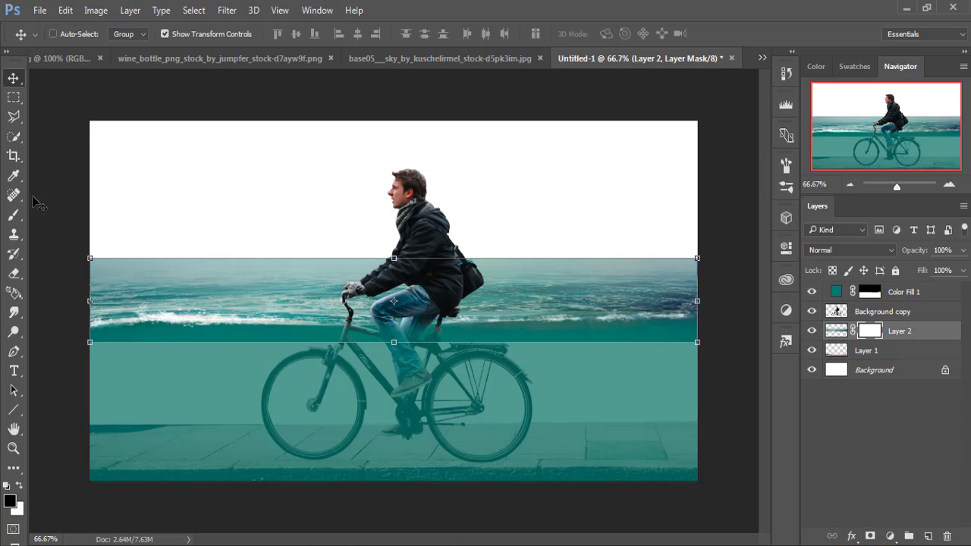
click(13, 215)
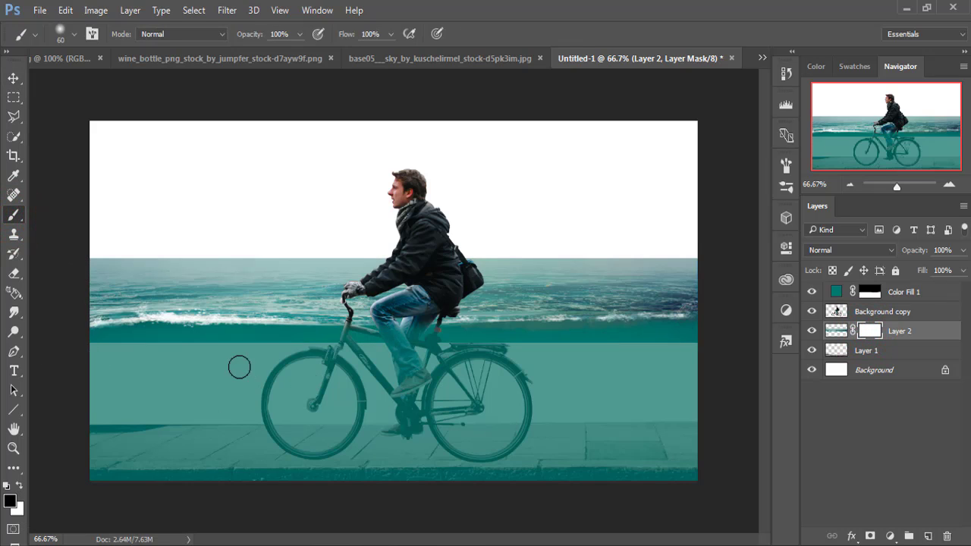
- Paint Layer 2's mask along the dark strip at the sea's lower edge, left to right
drag(83, 345, 247, 348)
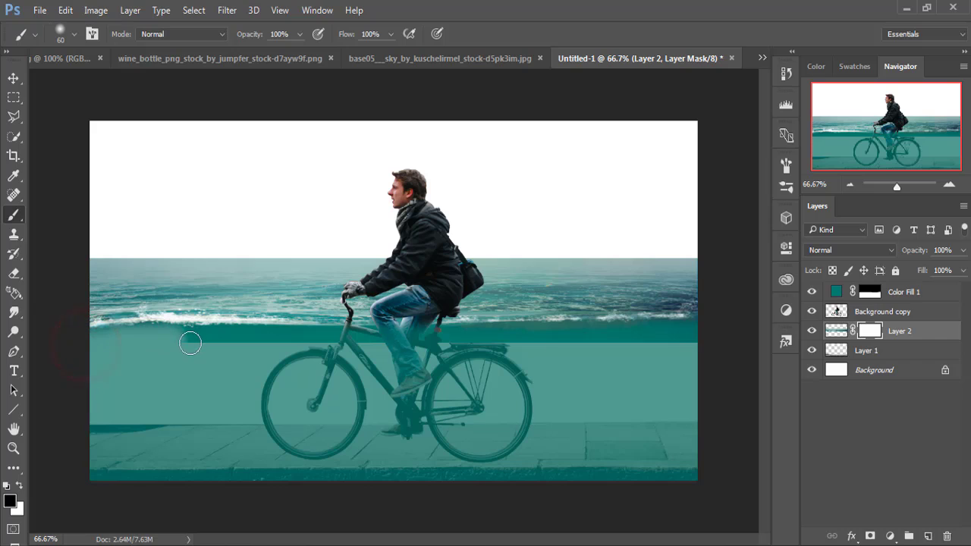
click(151, 349)
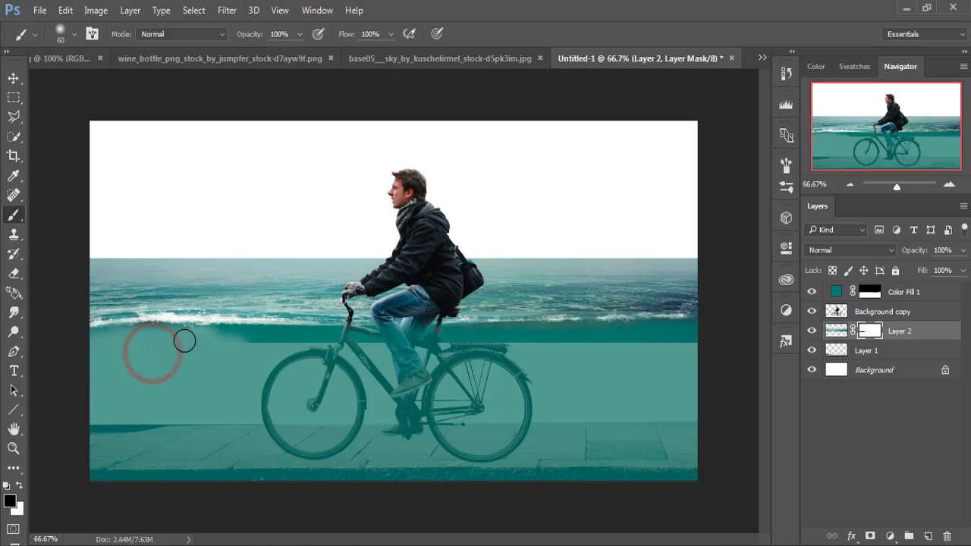
drag(155, 337, 337, 343)
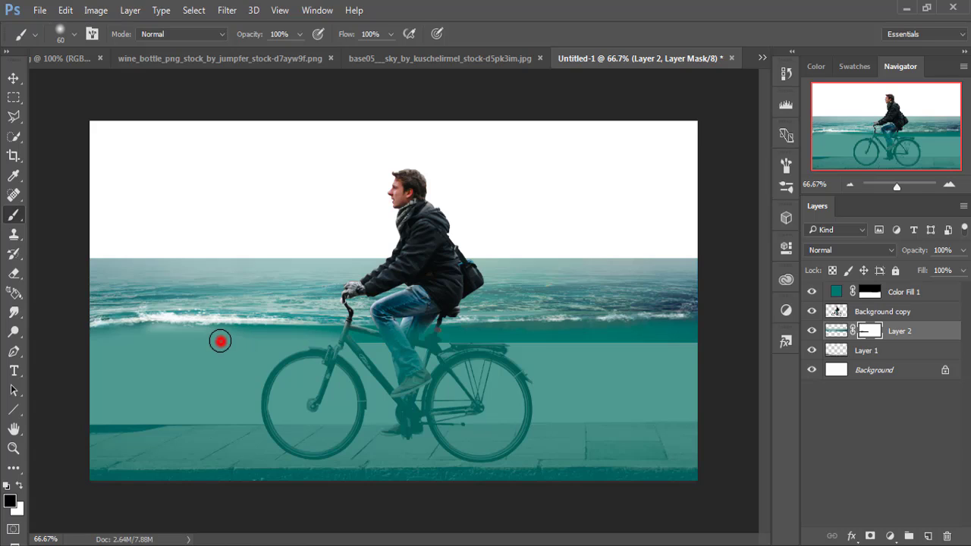
click(220, 341)
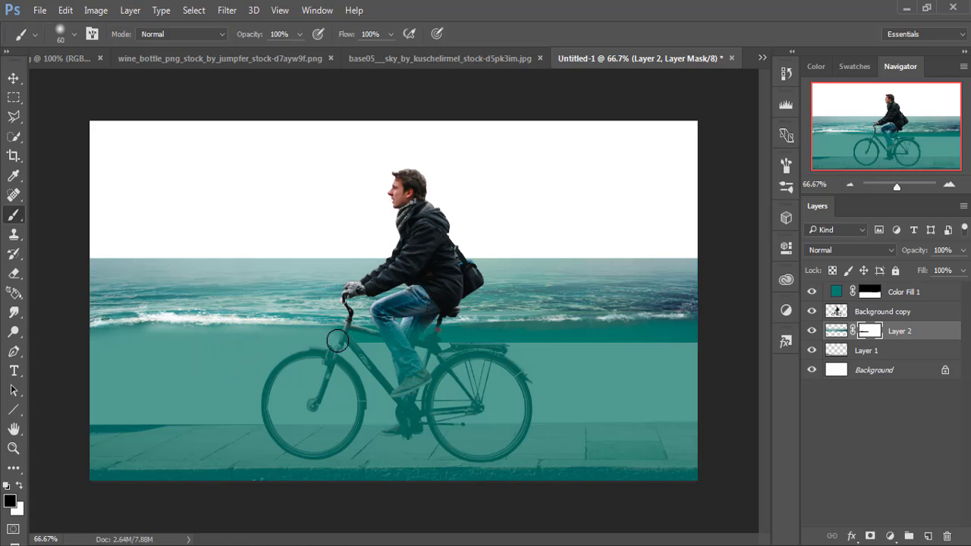
drag(338, 340, 523, 341)
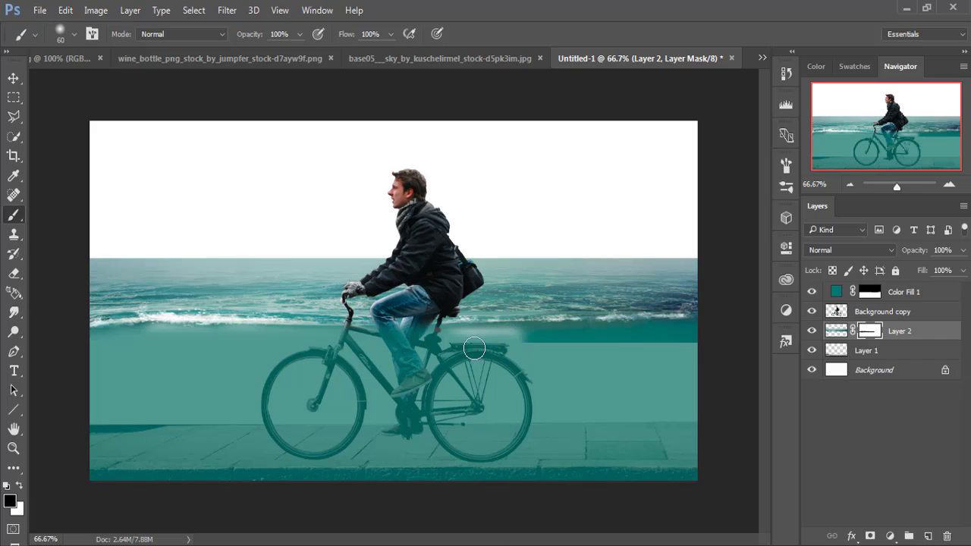
mouse_move(452, 339)
mouse_down()
mouse_move(707, 335)
mouse_move(689, 340)
mouse_up()
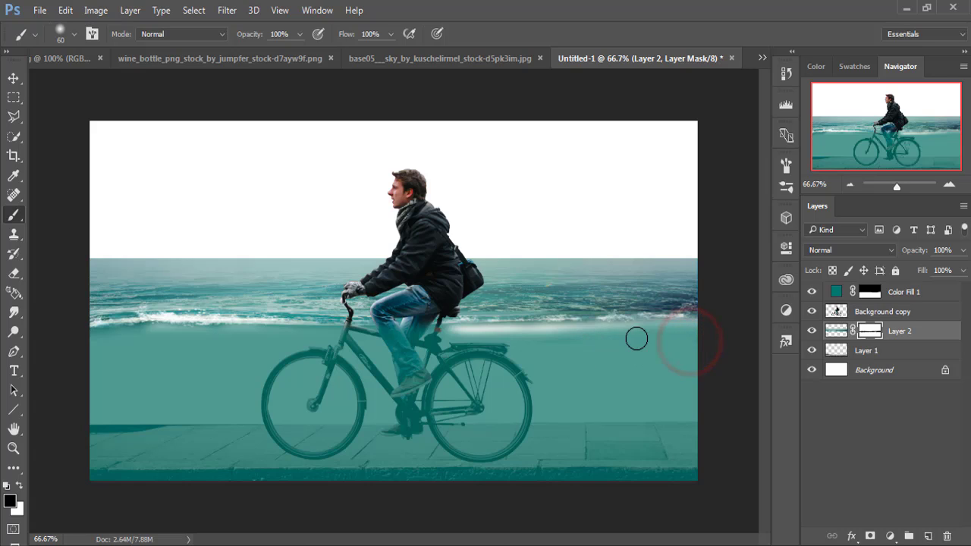
click(14, 77)
click(869, 292)
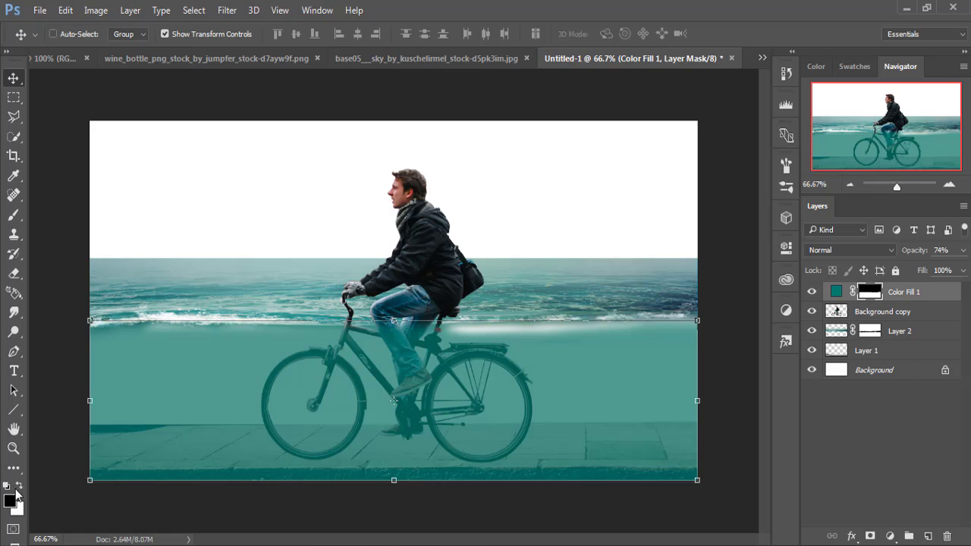
- Brush the Color Fill 1 mask so teal covers the white foam band on the right
click(12, 220)
click(451, 338)
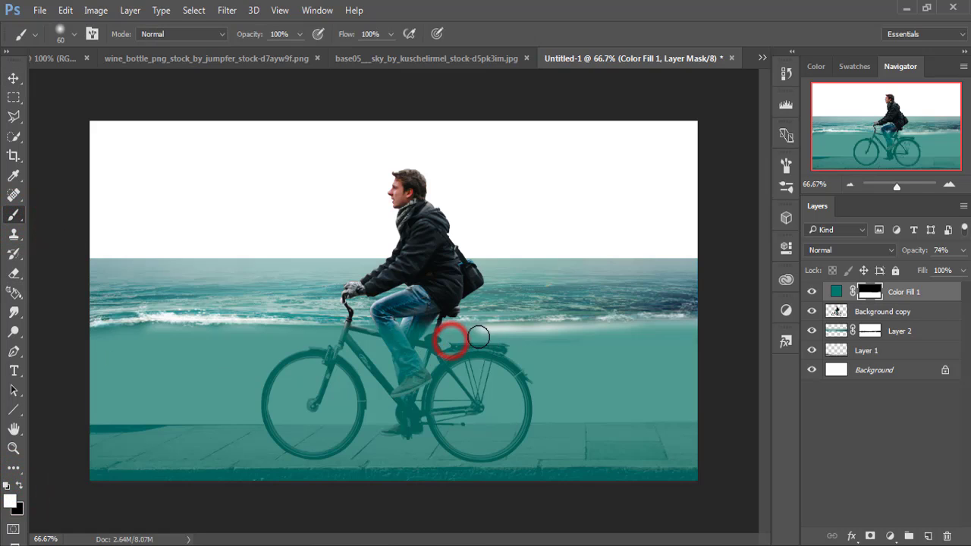
drag(521, 337, 501, 341)
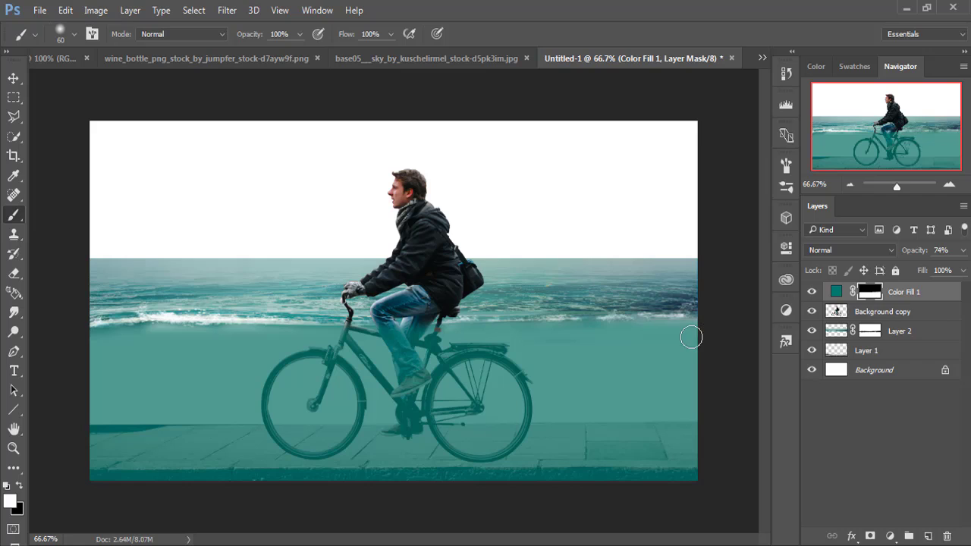
click(591, 345)
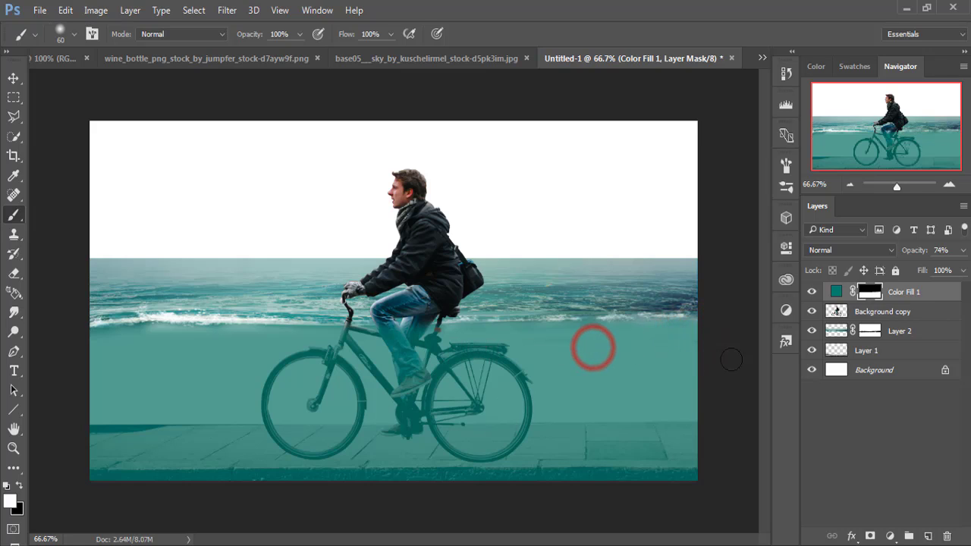
- On Layer 2's mask, swap colours and paint out the stray dark stroke across the water
click(873, 331)
drag(578, 347, 455, 341)
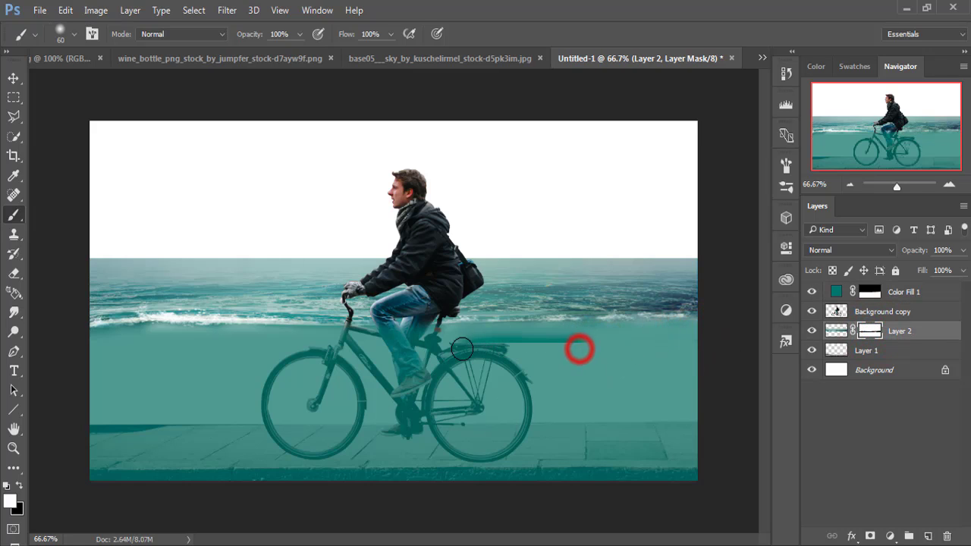
click(19, 486)
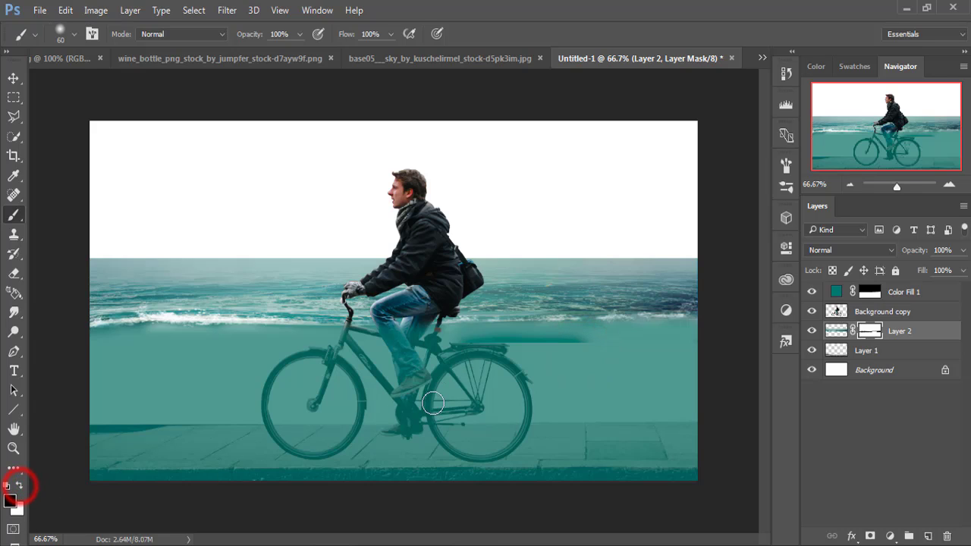
drag(446, 346, 668, 330)
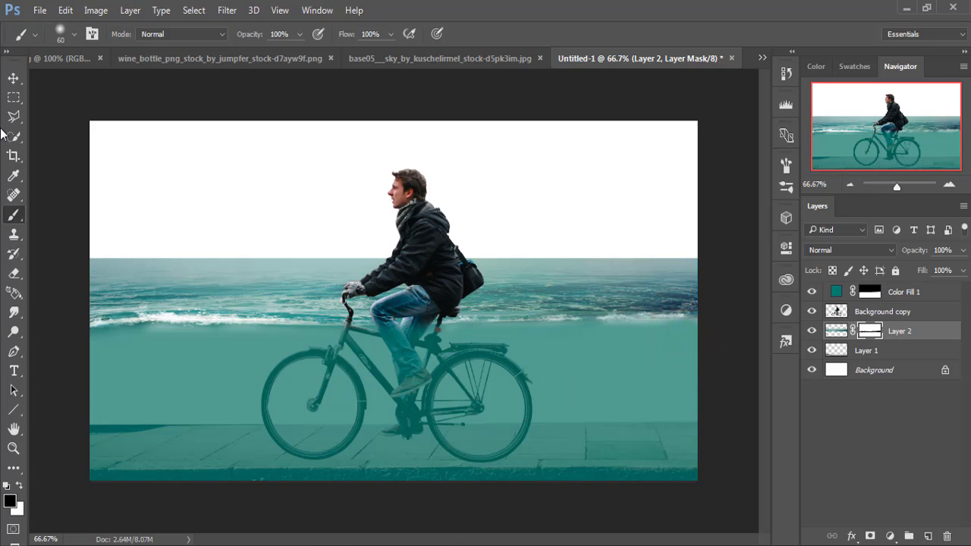
click(13, 78)
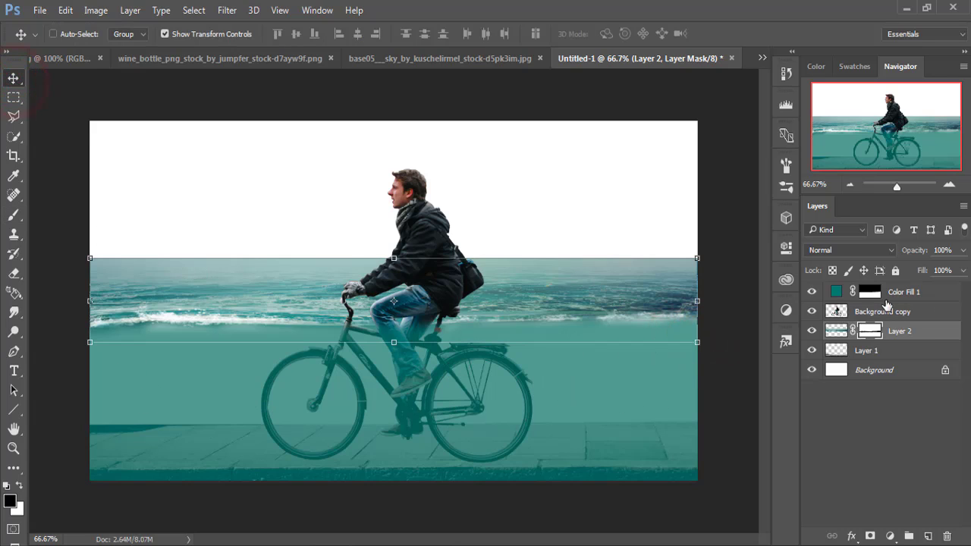
- Select Color Fill 1 and lower its opacity to about 54%
click(838, 292)
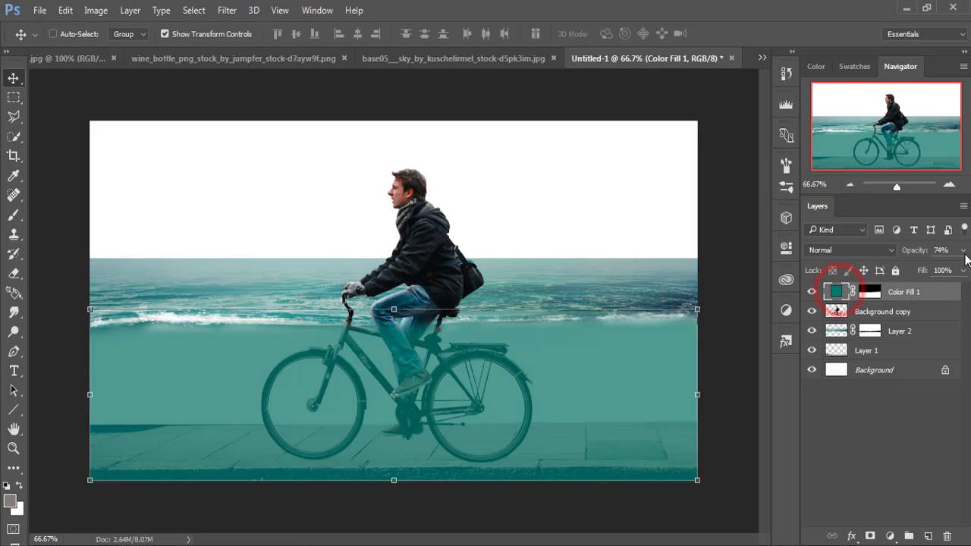
click(963, 251)
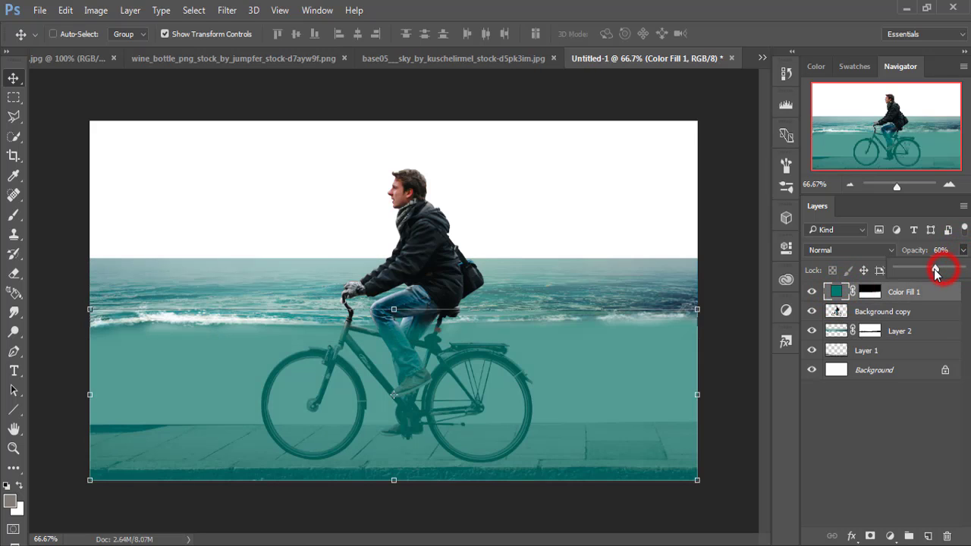
mouse_move(935, 270)
mouse_down()
mouse_move(921, 270)
mouse_move(932, 272)
mouse_up()
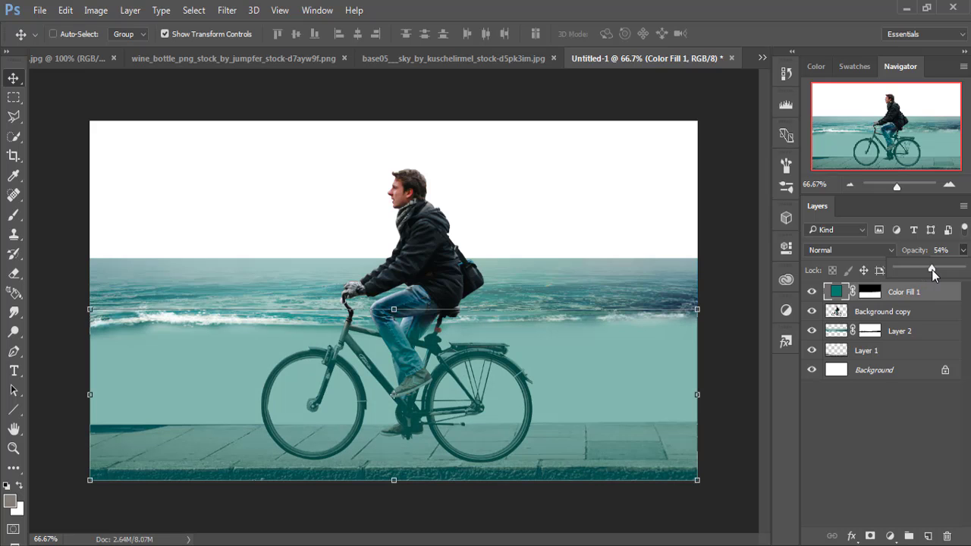
- Float the stormy clouds image and drag it into Untitled-1 as a new layer
click(687, 61)
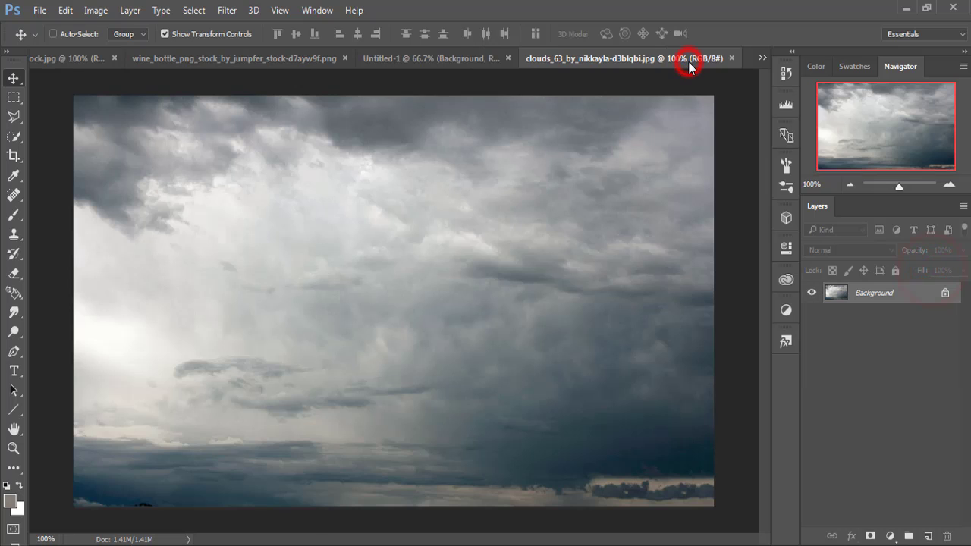
drag(674, 59, 667, 134)
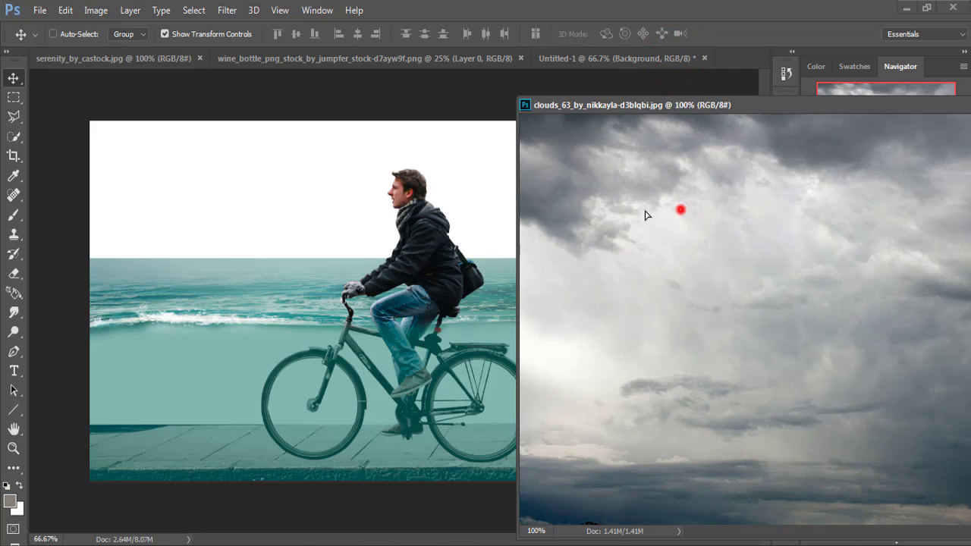
drag(646, 215, 311, 239)
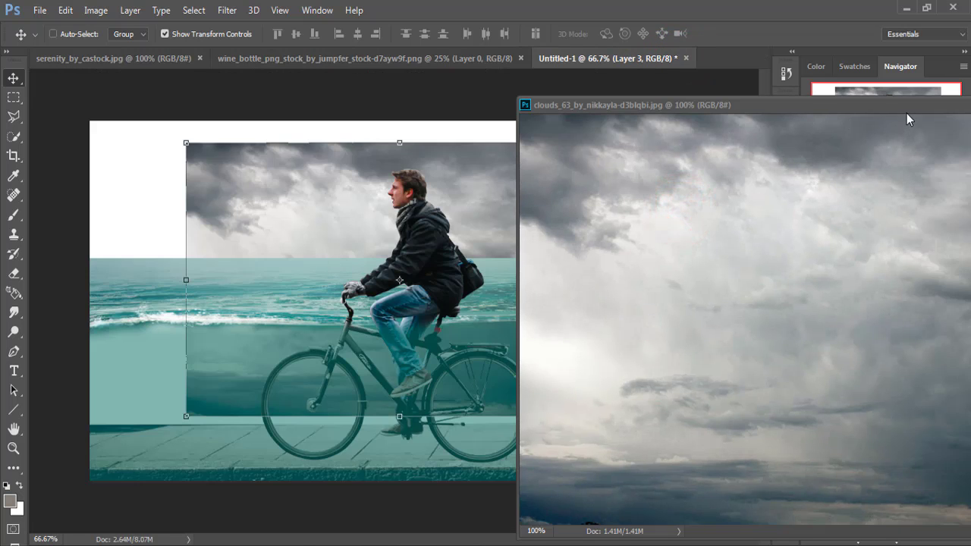
drag(906, 119, 798, 132)
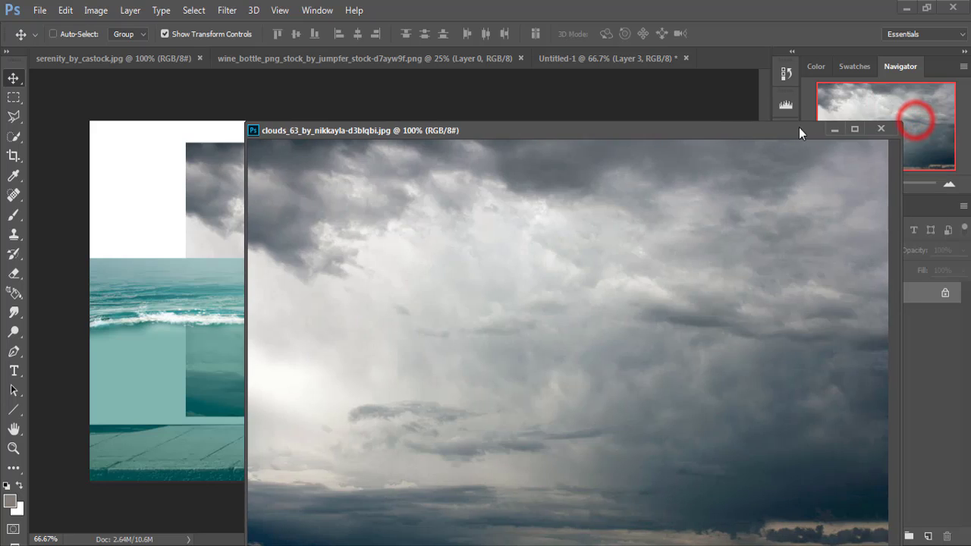
click(833, 130)
- Free Transform the clouds layer to span the canvas from left to right edge and top
mouse_move(539, 190)
mouse_down()
mouse_move(435, 180)
mouse_move(434, 165)
mouse_up()
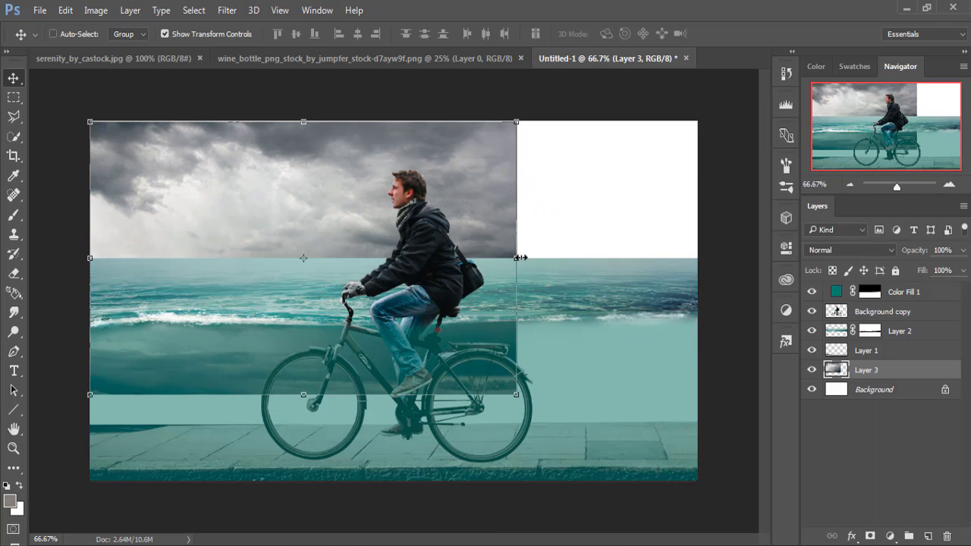
drag(519, 257, 698, 257)
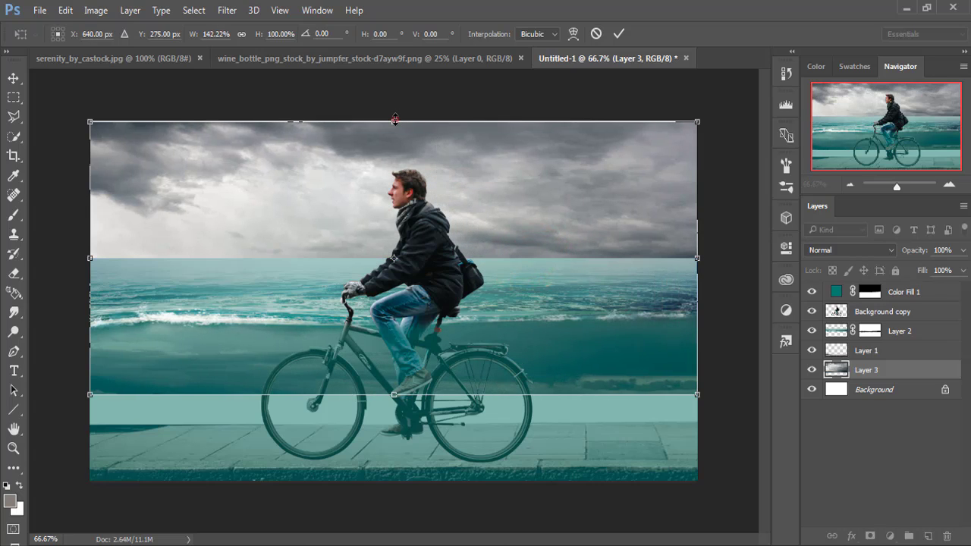
drag(394, 119, 393, 110)
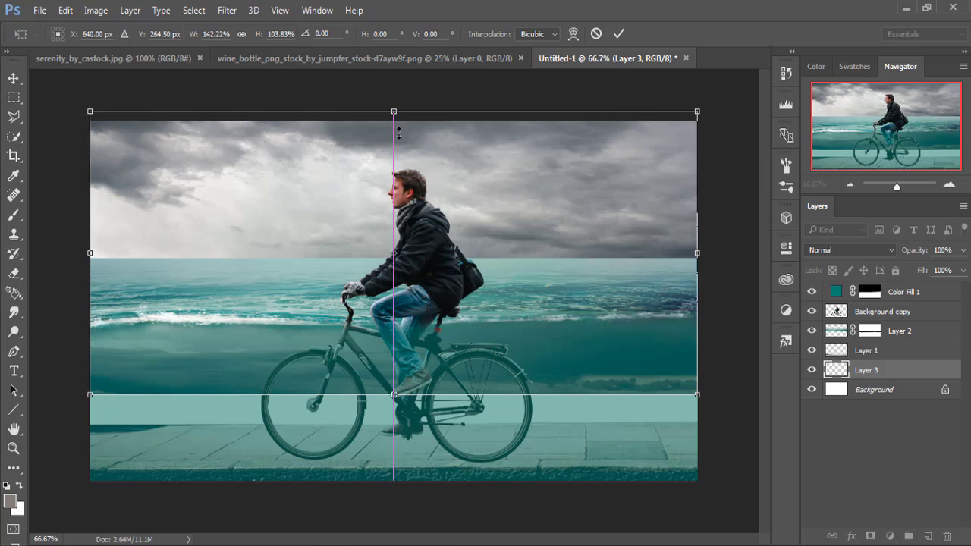
click(620, 33)
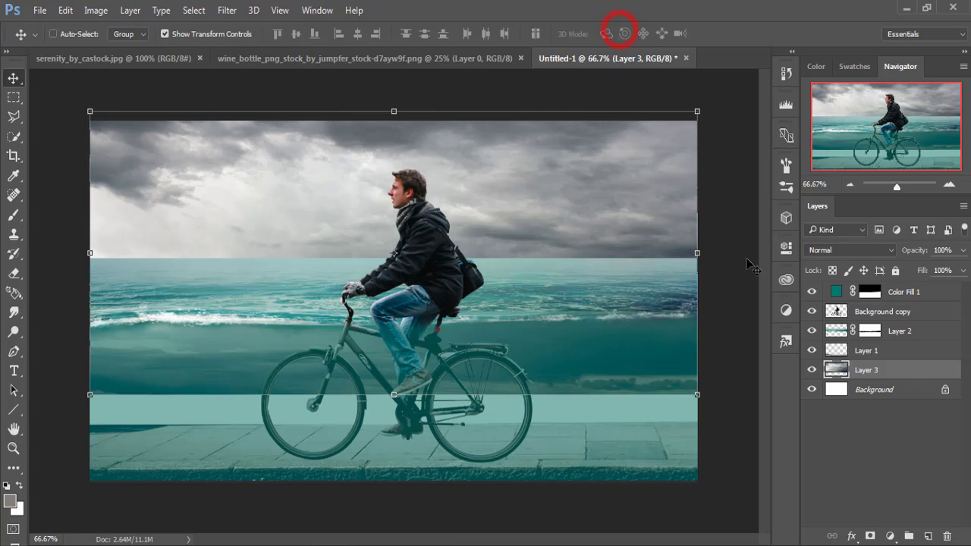
click(838, 331)
- Paint black on Layer 2's mask along the horizon to fade the sea into the clouds
click(869, 330)
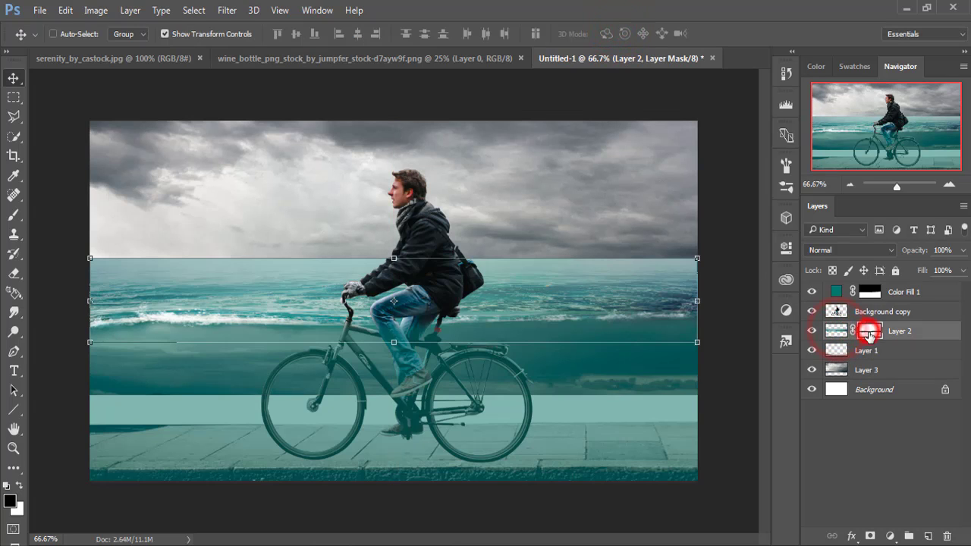
click(15, 216)
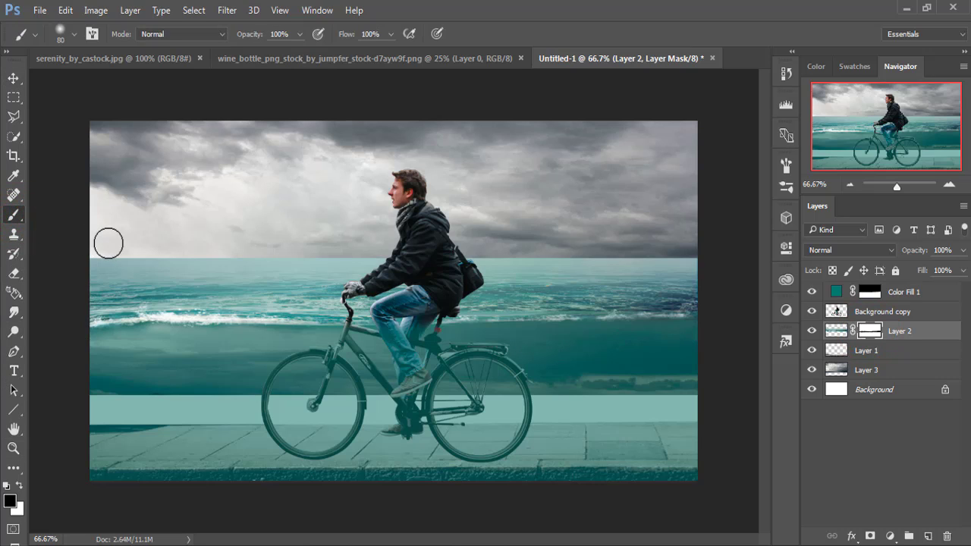
click(76, 248)
drag(154, 250, 250, 250)
mouse_move(348, 251)
mouse_down()
mouse_move(720, 249)
mouse_move(491, 249)
mouse_up()
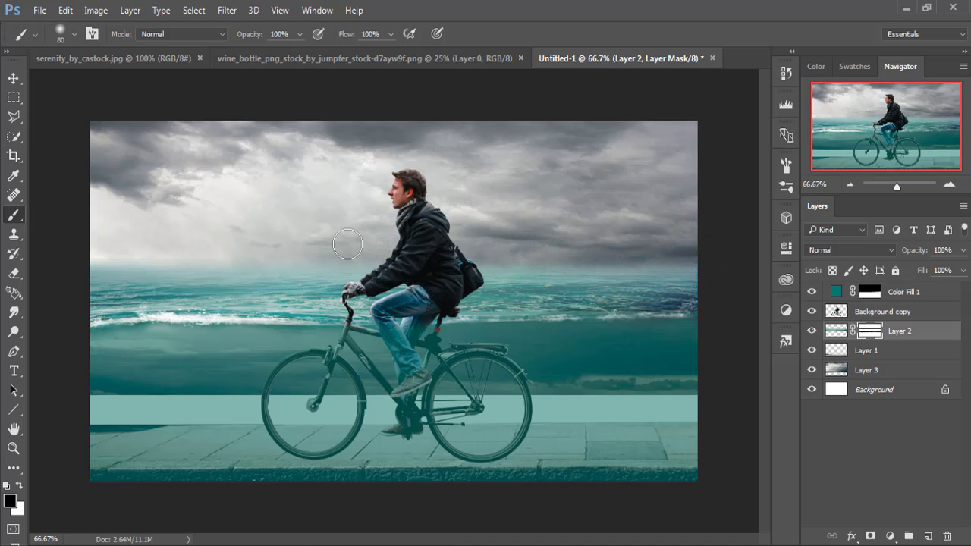
mouse_move(102, 239)
mouse_down()
mouse_move(83, 243)
mouse_move(167, 225)
mouse_up()
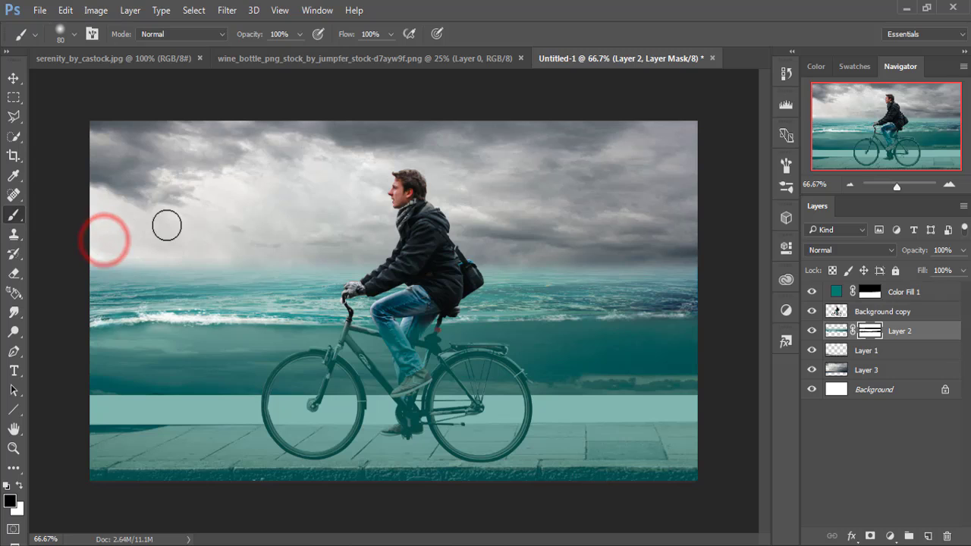
- Add a layer mask to the Background copy cyclist layer and pick the Brush
click(9, 79)
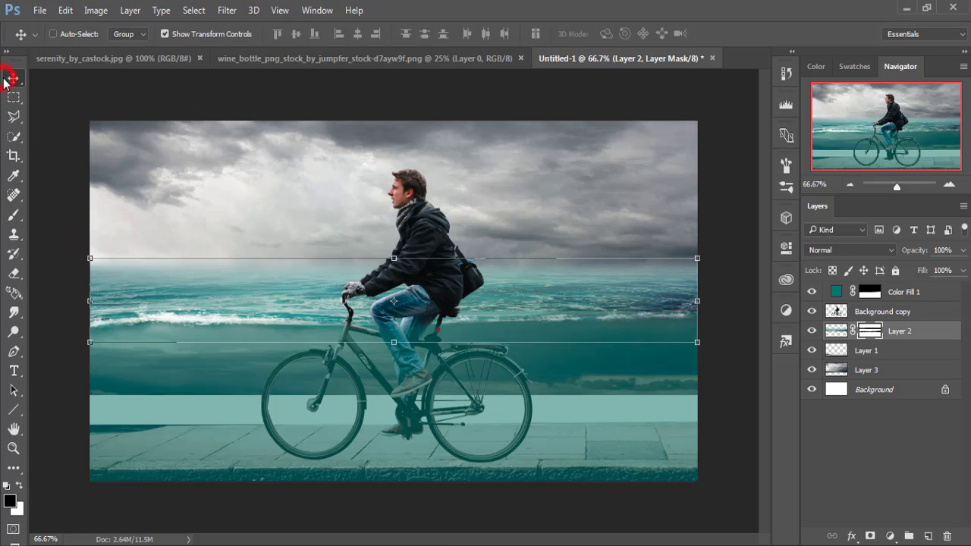
click(861, 314)
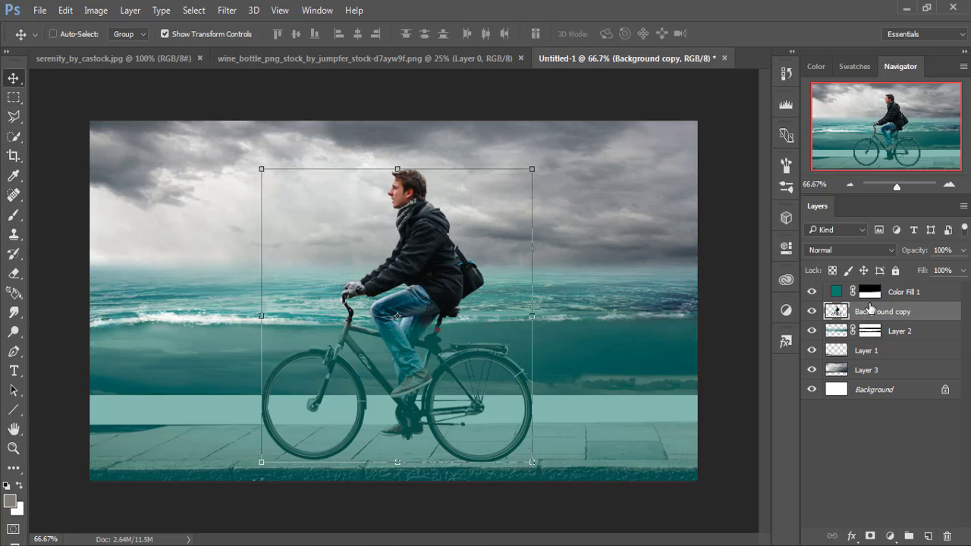
click(871, 536)
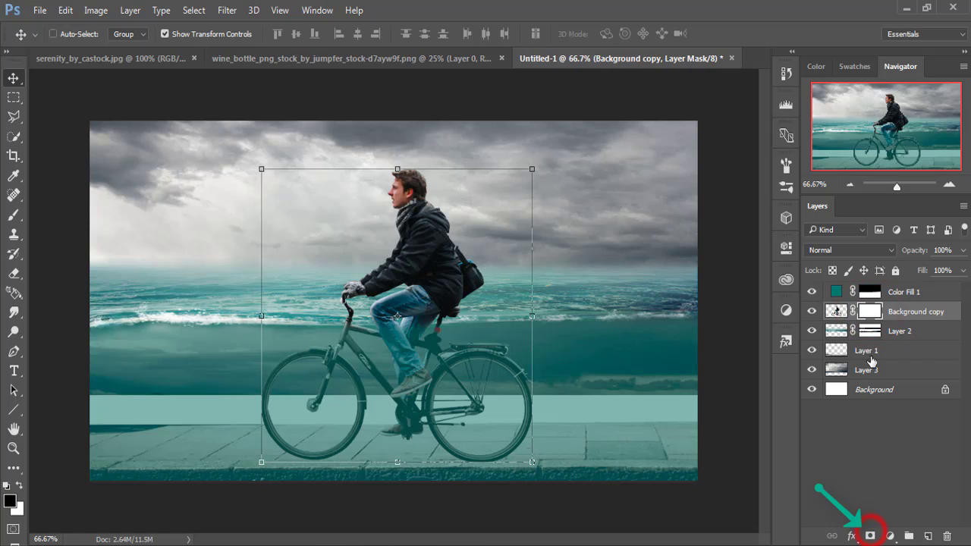
click(866, 313)
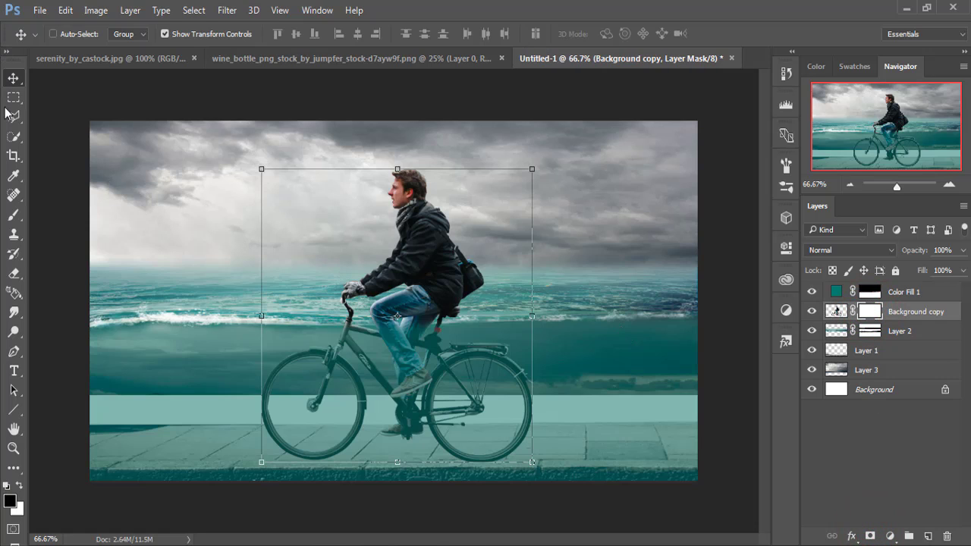
click(13, 215)
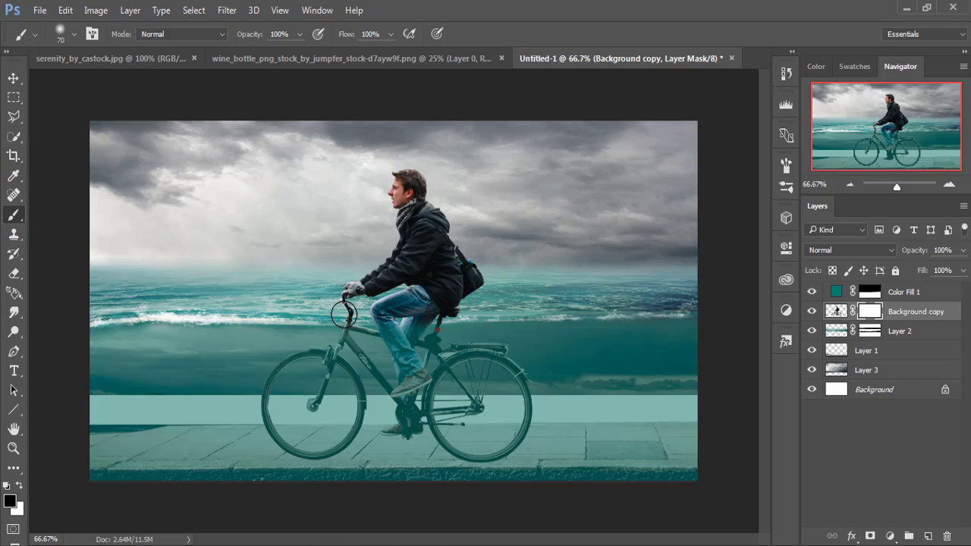
- Paint the cyclist mask along the wave line near the handlebar so the rider sinks in
drag(339, 314, 464, 316)
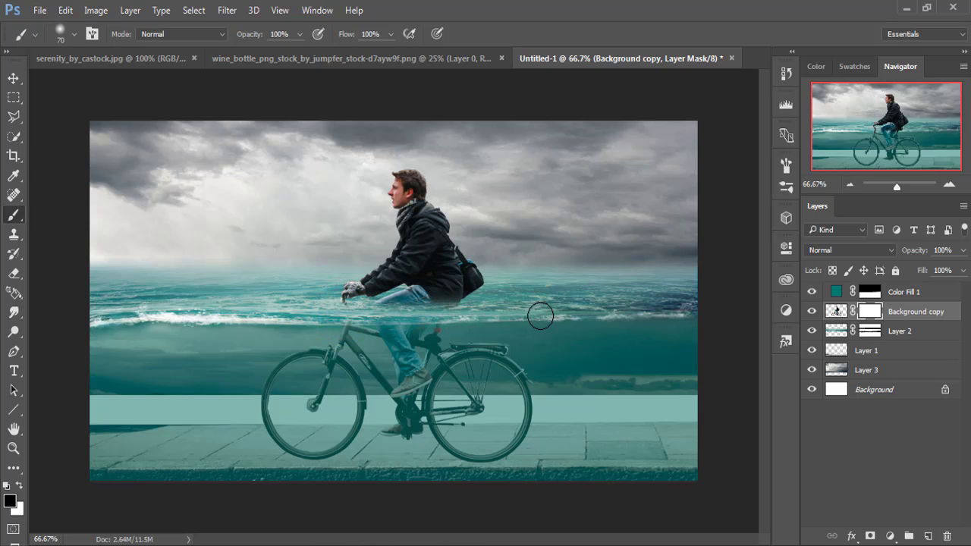
drag(353, 332, 322, 315)
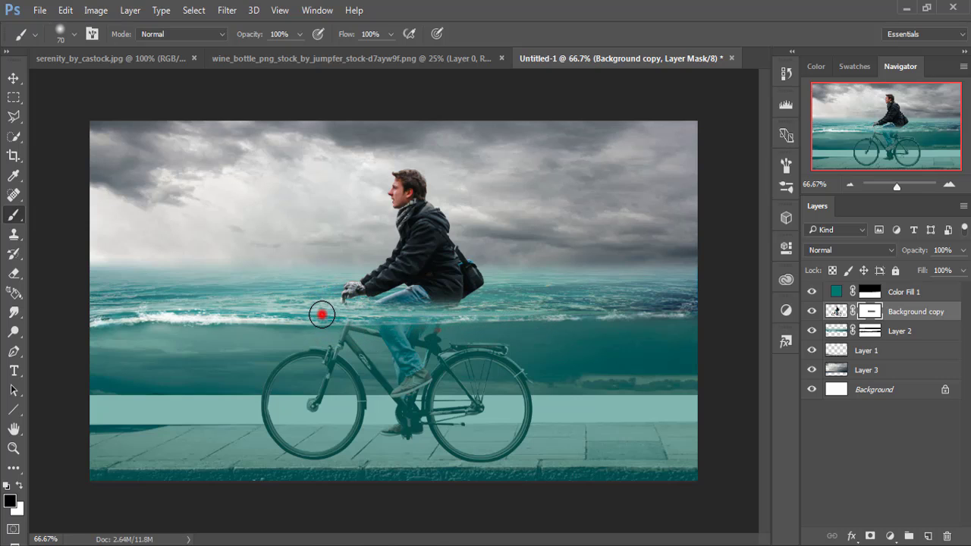
click(14, 78)
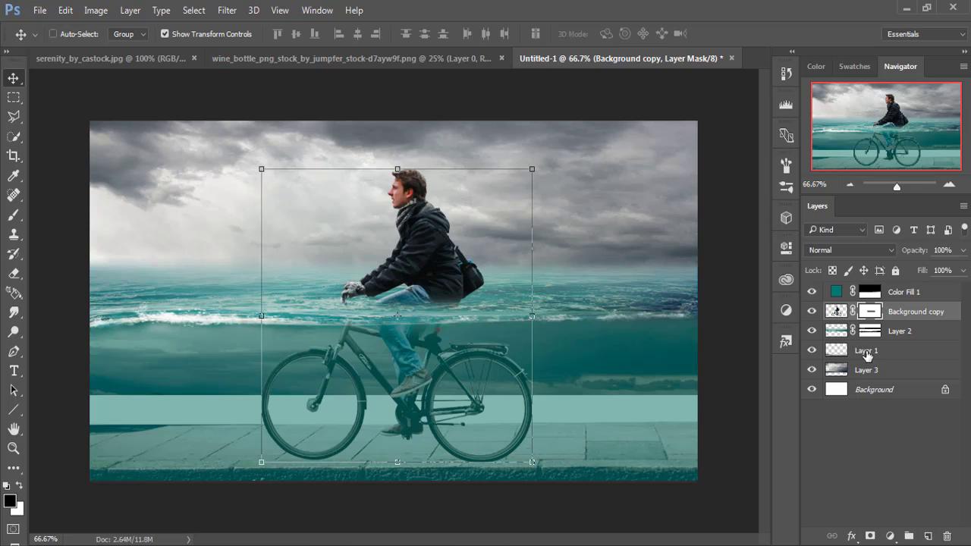
click(837, 312)
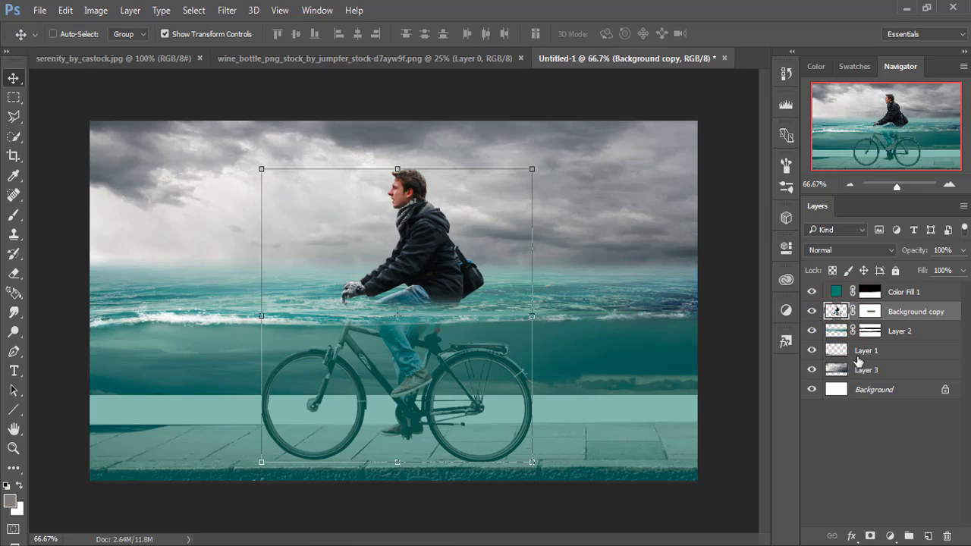
click(895, 335)
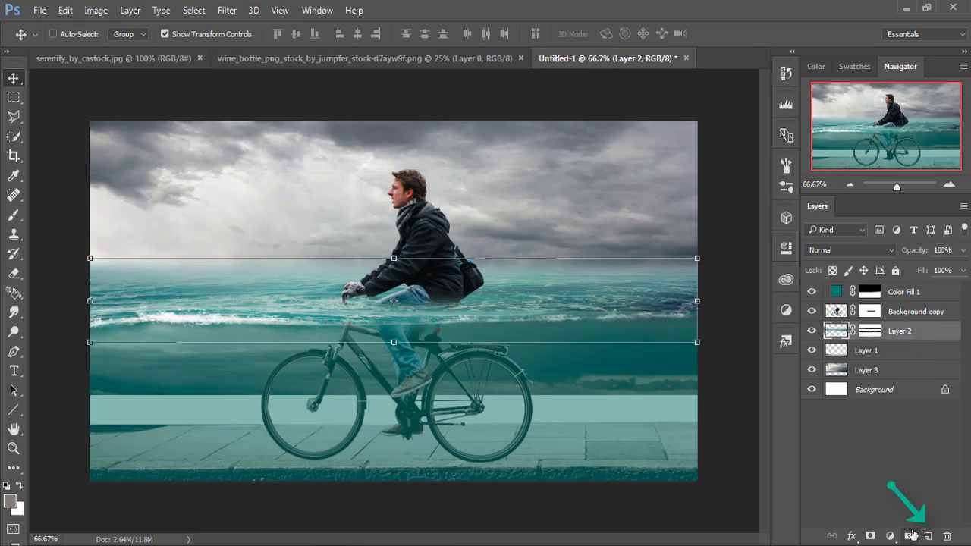
- Create a new layer and set up a black brush at 14% opacity
click(927, 535)
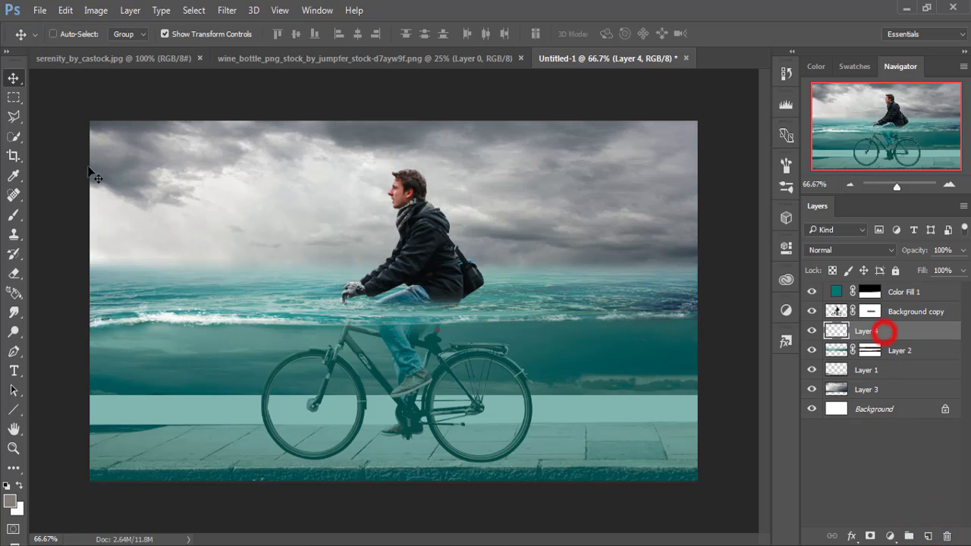
click(11, 217)
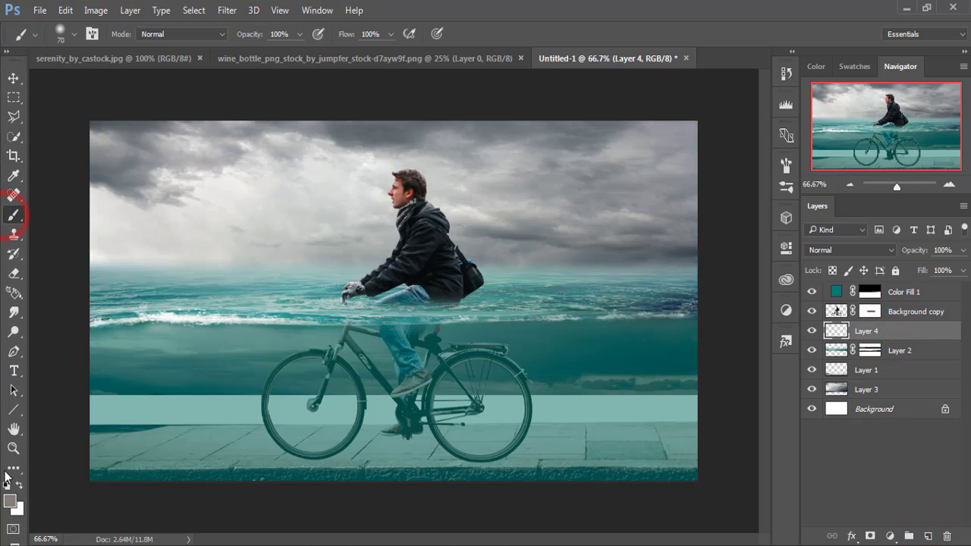
click(10, 502)
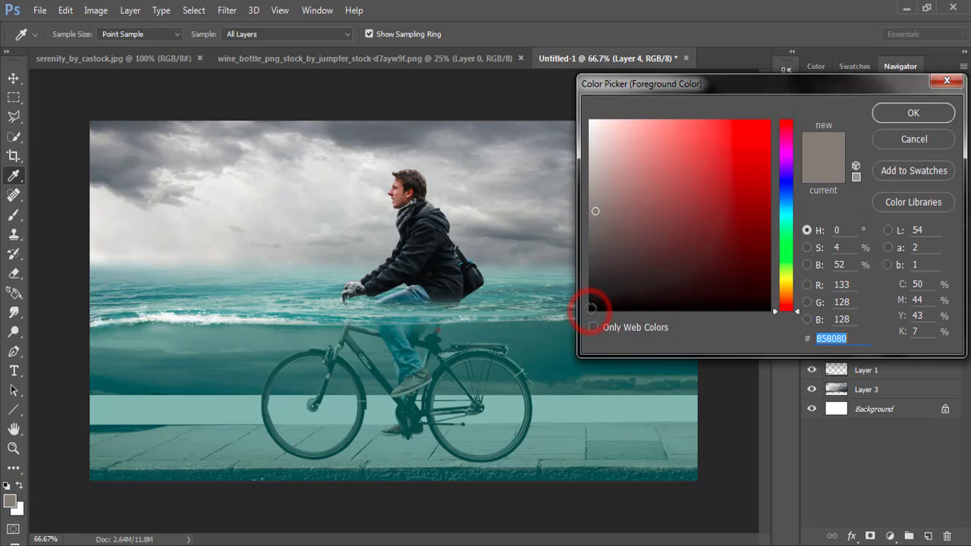
click(590, 311)
click(902, 113)
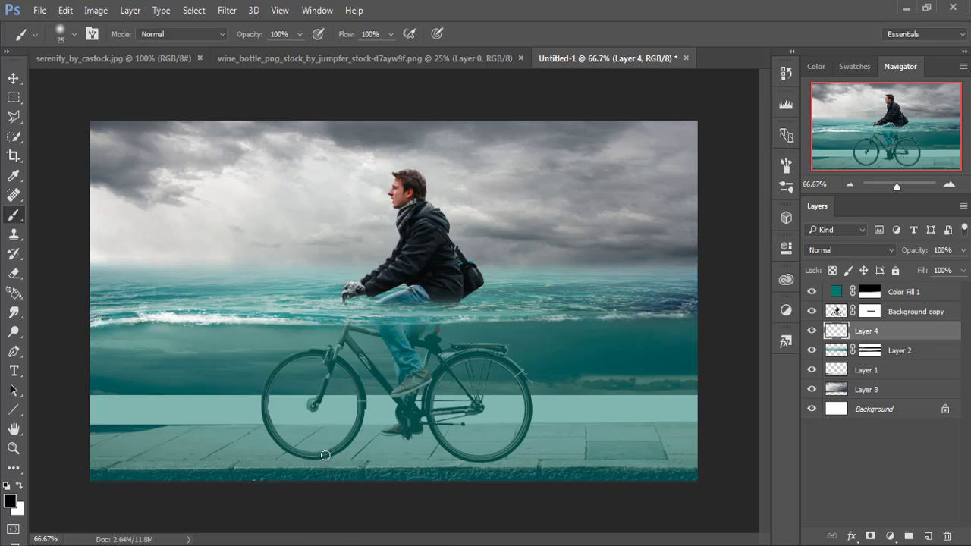
click(299, 34)
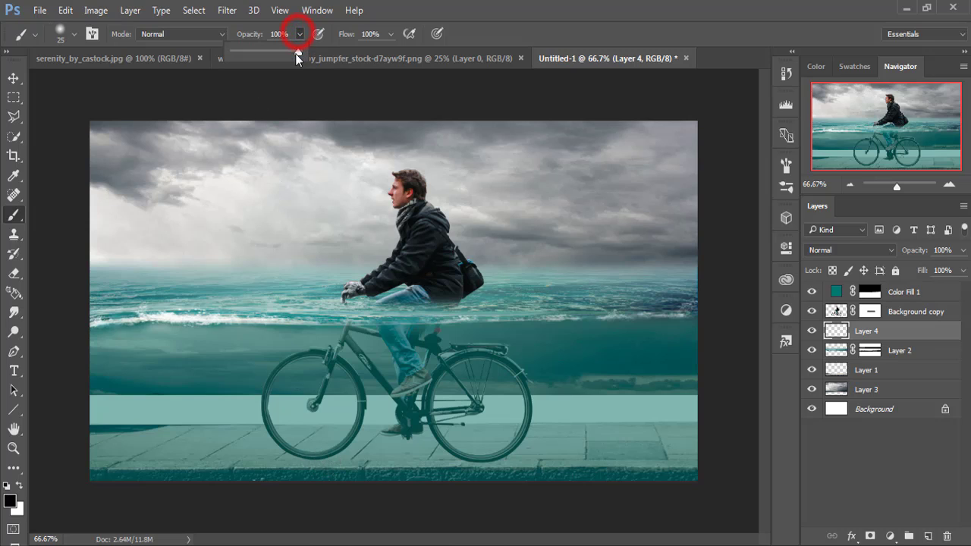
drag(265, 57, 246, 59)
- Zoom to 200% and paint a faint shadow under the front wheel
key(ctrl+1)
drag(353, 483, 355, 317)
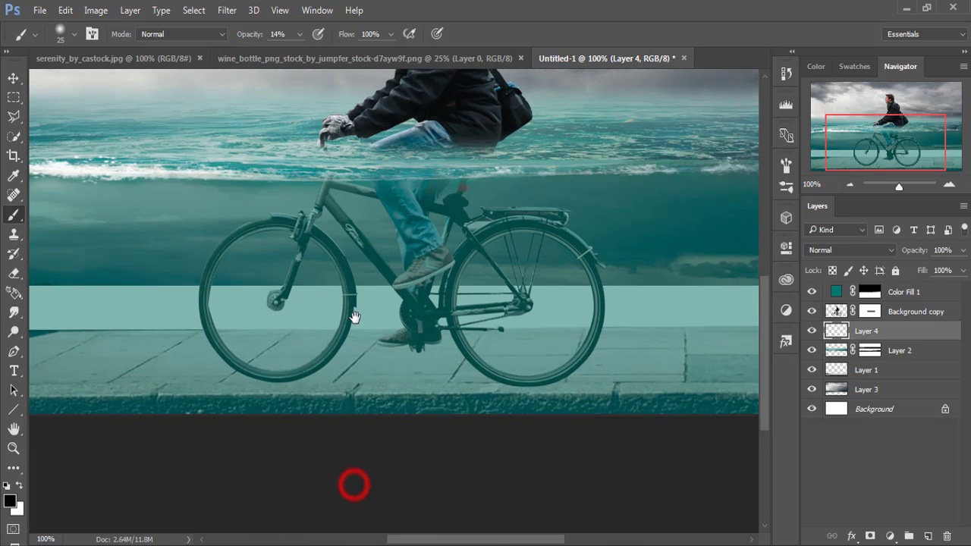
key(ctrl+plus)
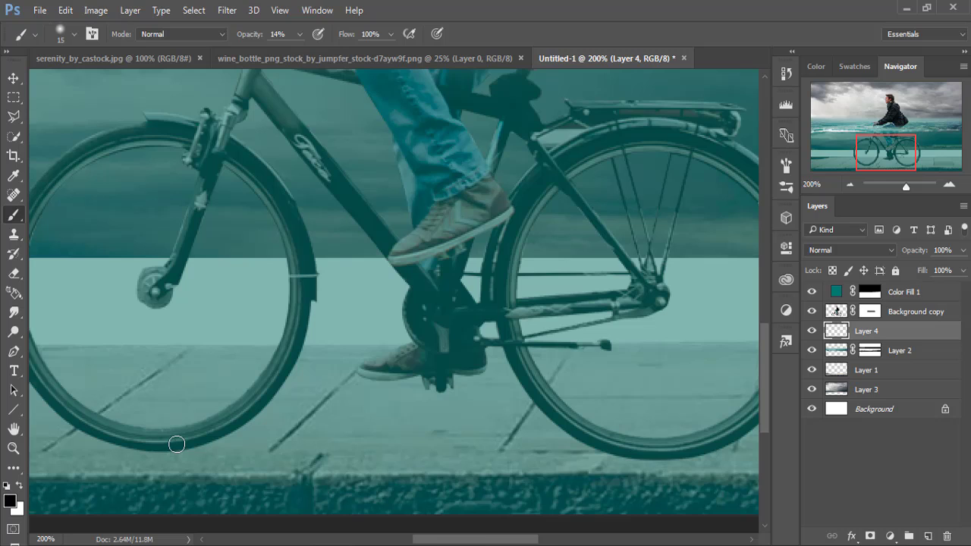
drag(176, 444, 324, 442)
drag(169, 444, 275, 445)
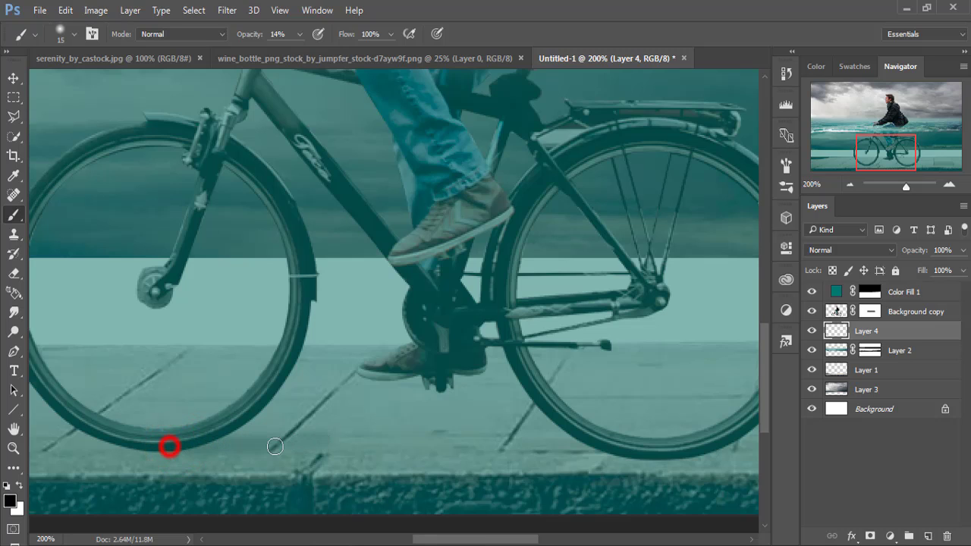
drag(156, 449, 243, 442)
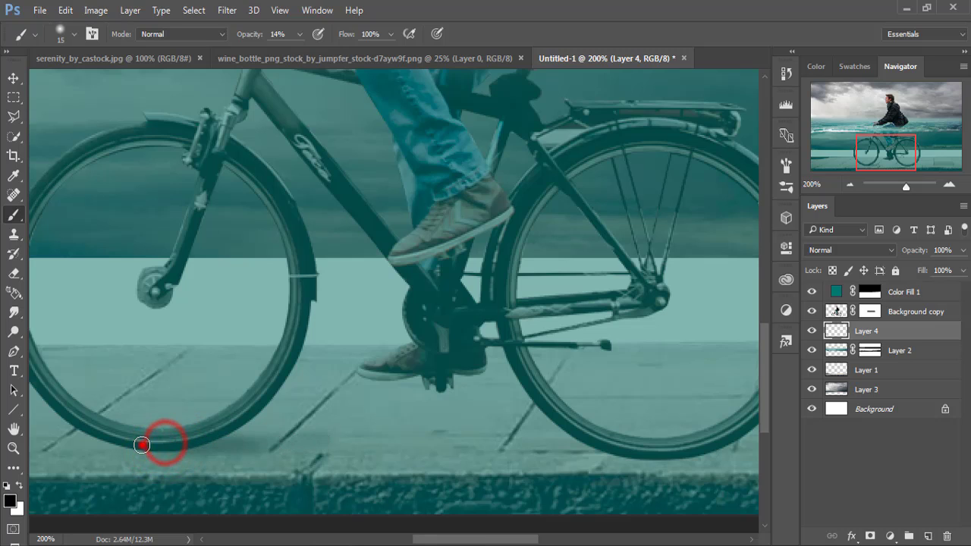
mouse_move(142, 444)
mouse_down()
mouse_move(293, 444)
mouse_move(195, 444)
mouse_move(271, 440)
mouse_up()
drag(181, 449, 307, 444)
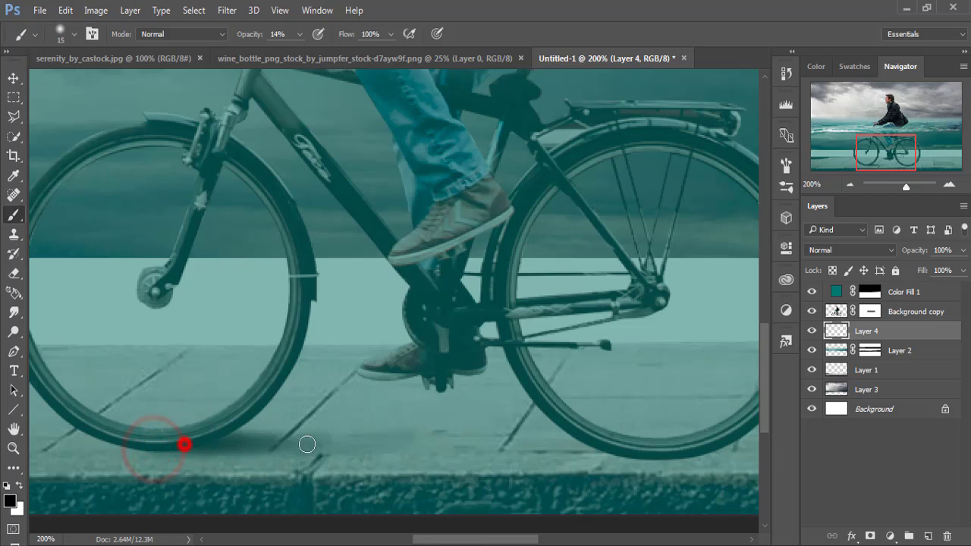
mouse_move(192, 441)
mouse_down()
mouse_move(228, 440)
mouse_move(169, 441)
mouse_move(232, 445)
mouse_up()
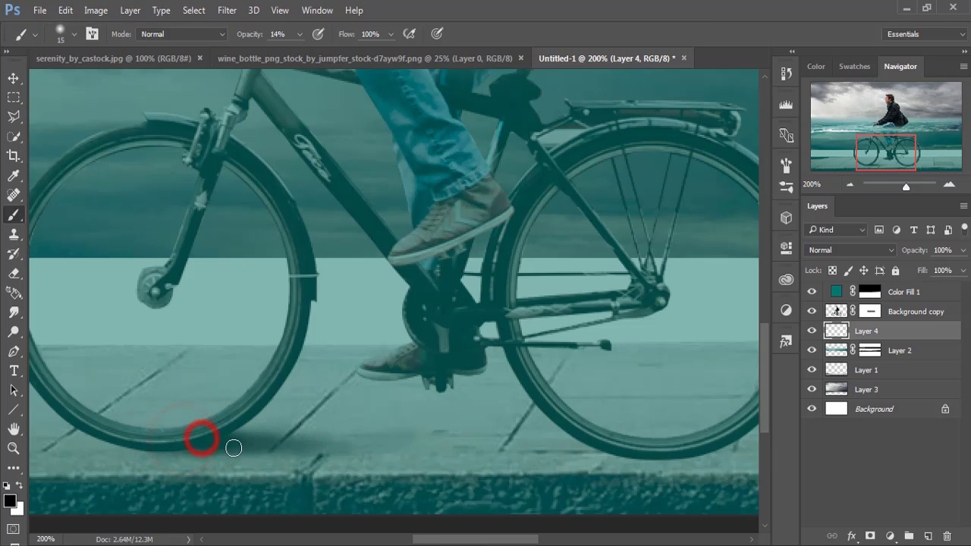
click(233, 448)
- Dab faint shadows on the pavement below the pedal
drag(566, 448, 249, 385)
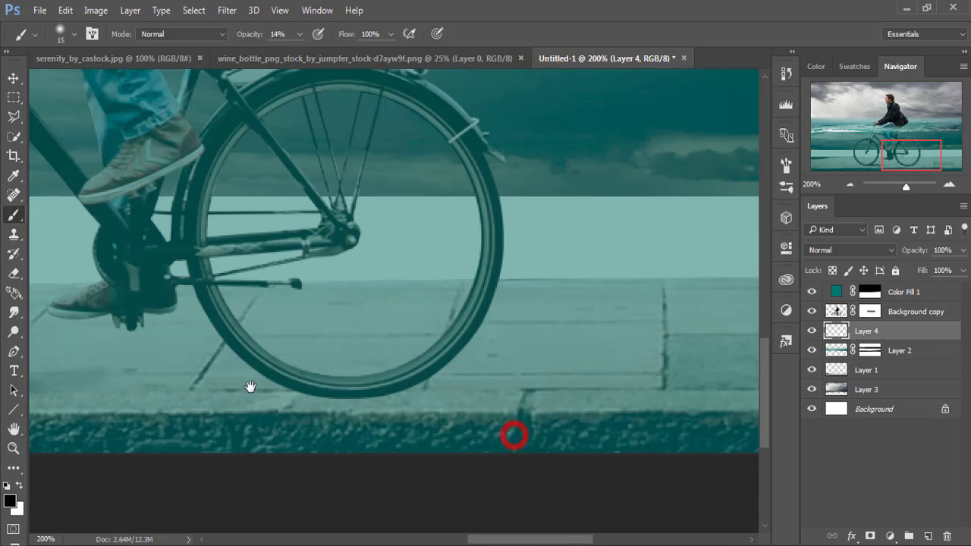
drag(76, 397, 333, 375)
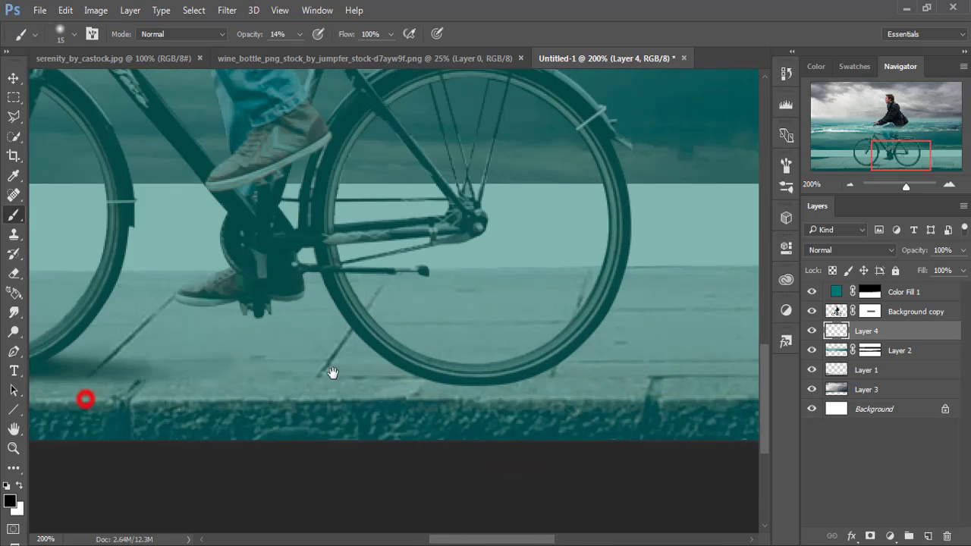
click(368, 349)
click(354, 353)
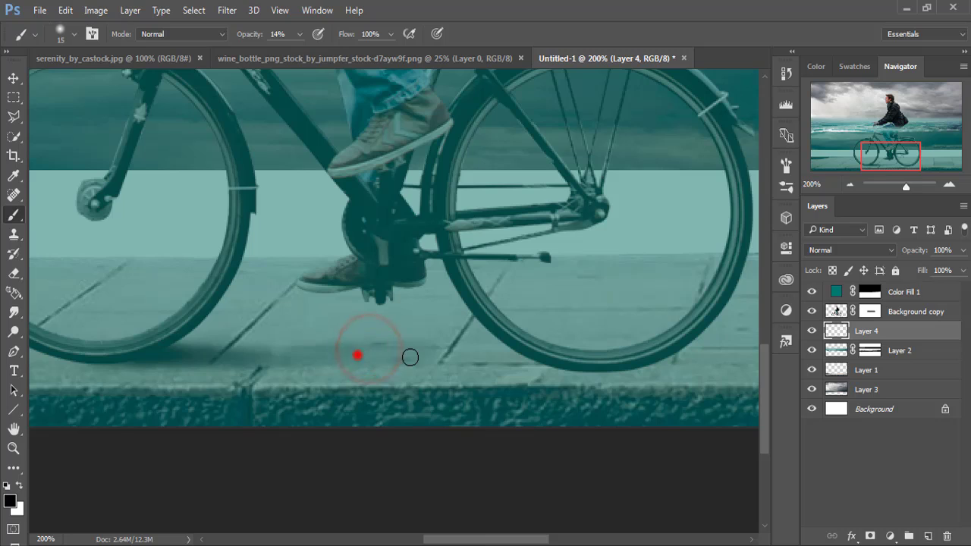
click(418, 347)
click(381, 329)
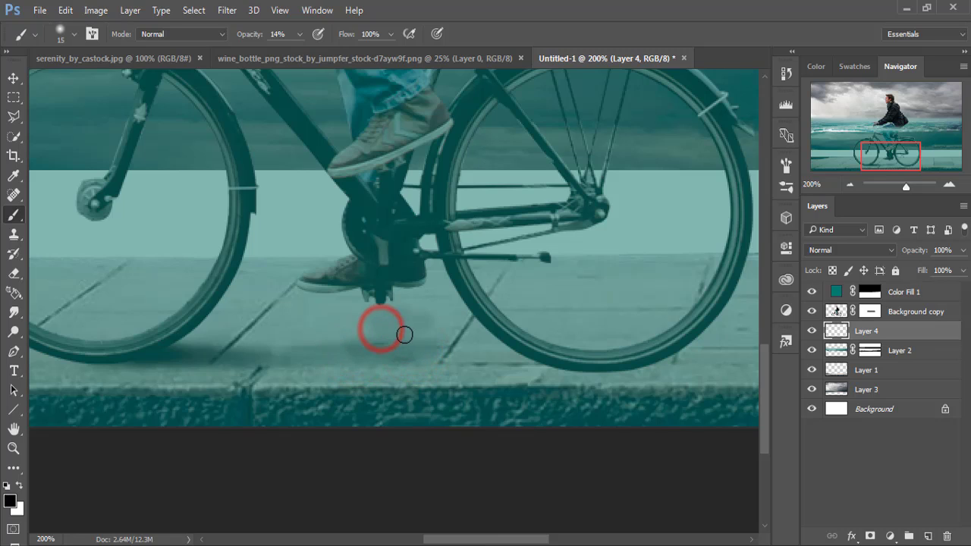
drag(391, 325, 364, 326)
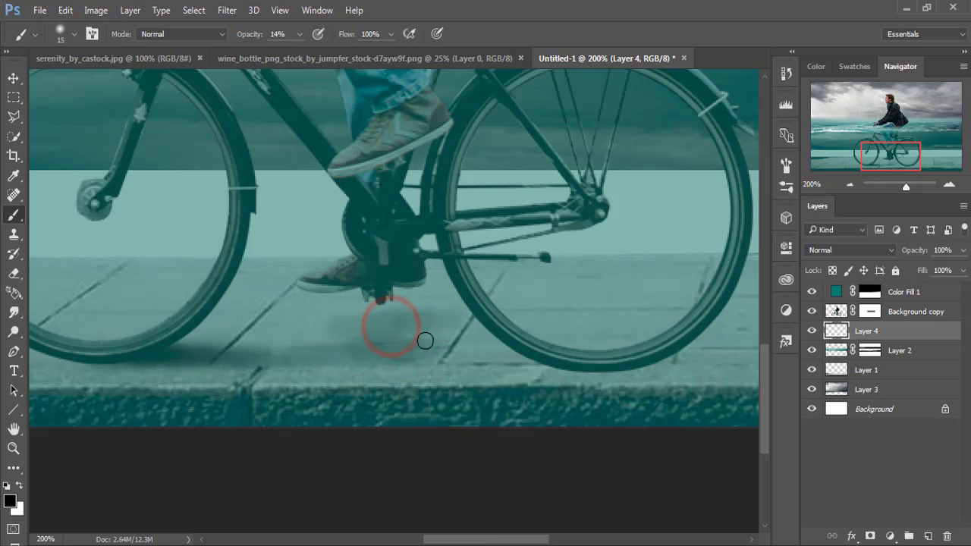
- Paint and build up a soft shadow under the rear wheel, then zoom back out
drag(610, 387, 369, 384)
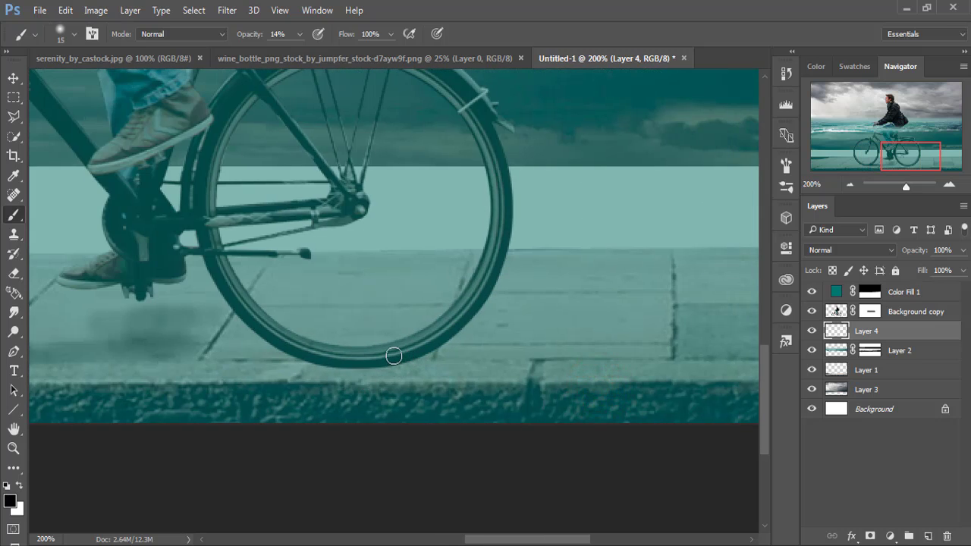
drag(393, 356, 490, 354)
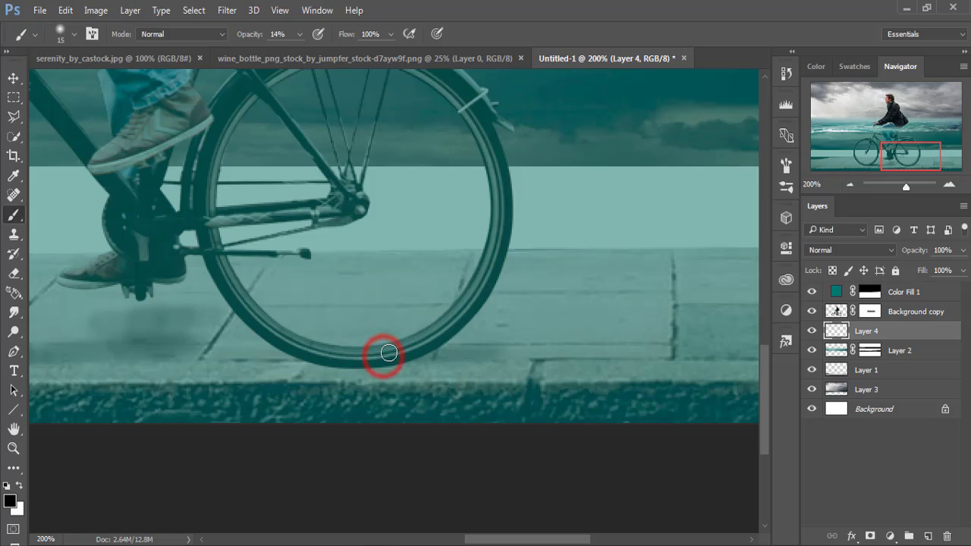
drag(383, 351, 537, 350)
drag(405, 344, 492, 340)
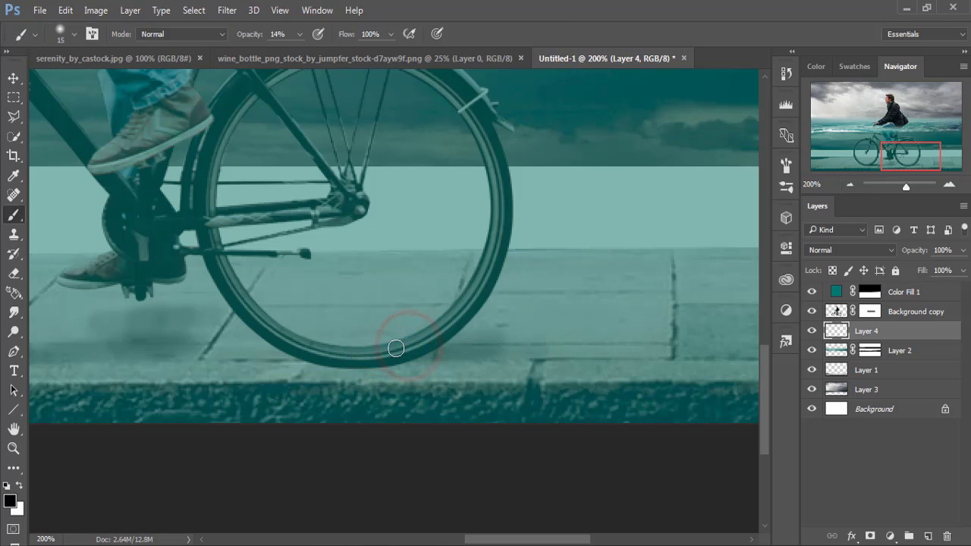
drag(384, 351, 536, 349)
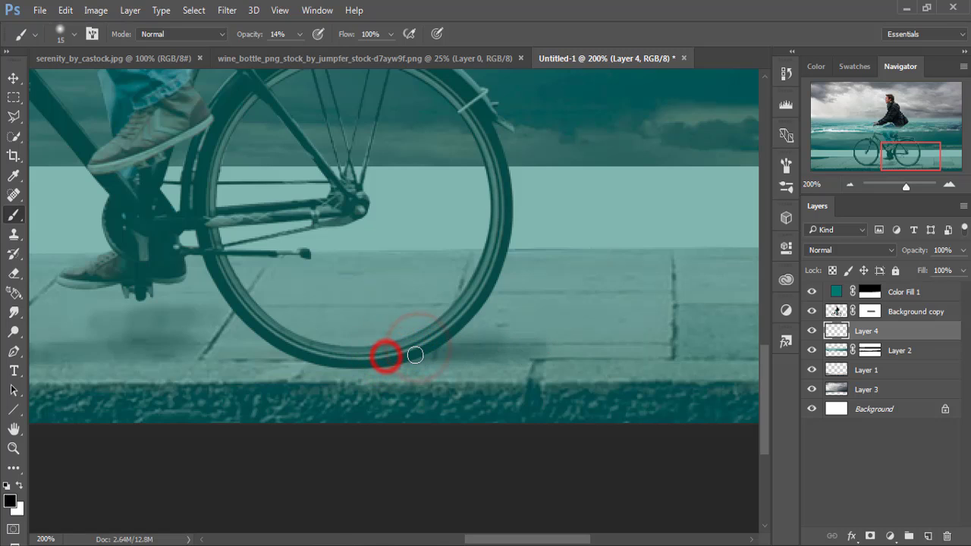
mouse_move(414, 347)
mouse_down()
mouse_move(485, 359)
mouse_move(545, 355)
mouse_up()
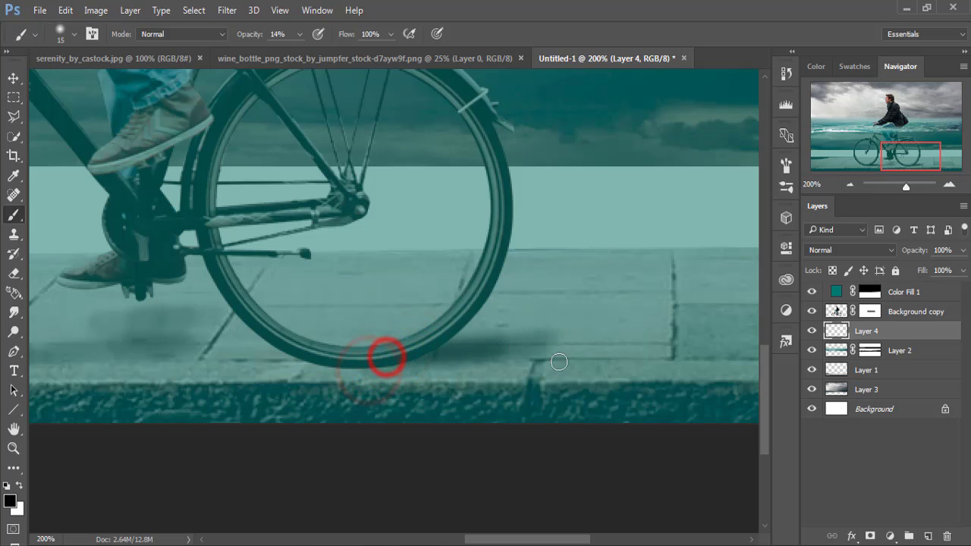
key(ctrl+minus)
key(ctrl+minus)
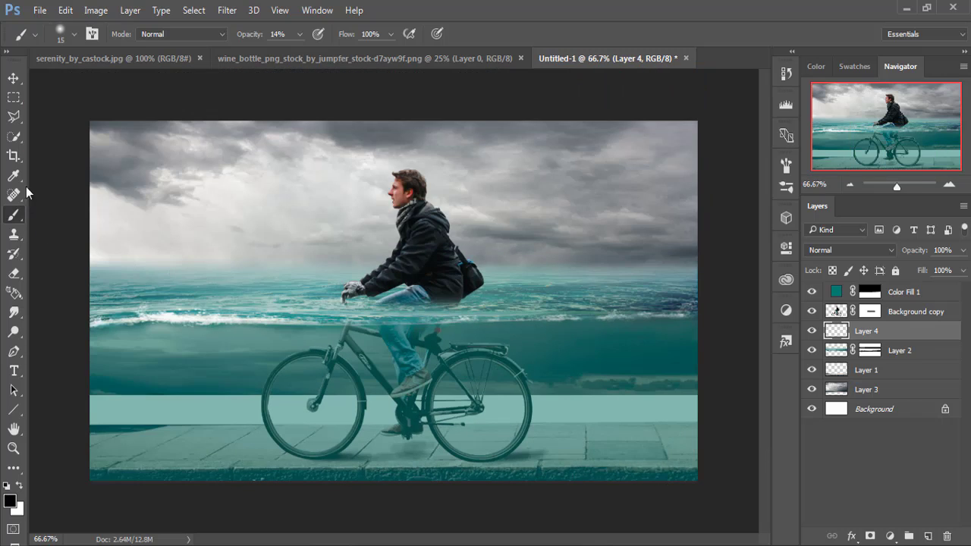
- Add a layer mask to Layer 3 and enlarge the brush beyond 150
click(13, 78)
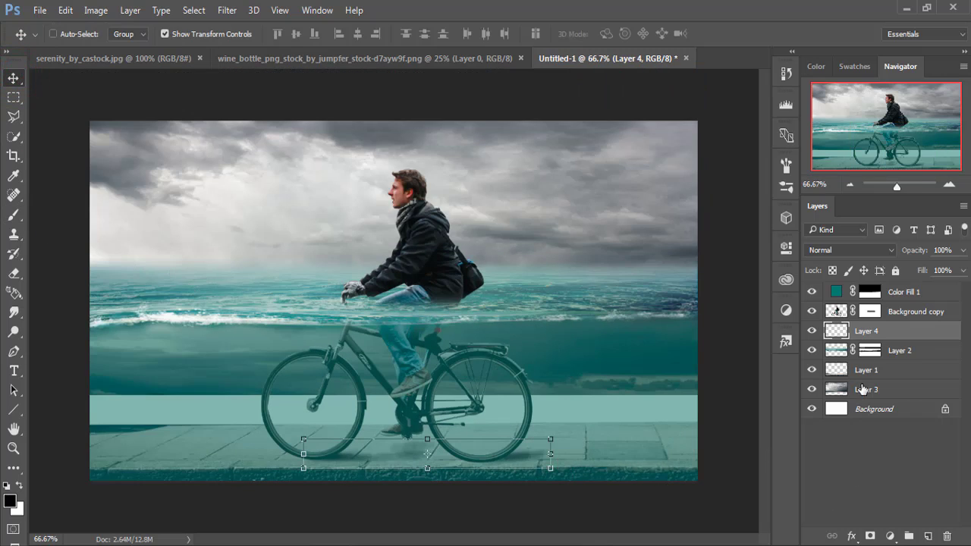
click(863, 389)
click(870, 536)
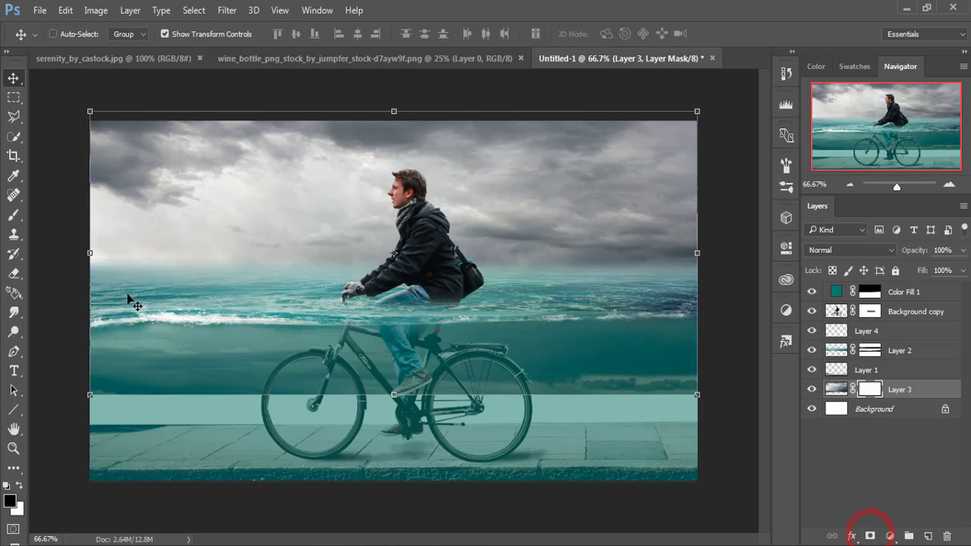
click(13, 214)
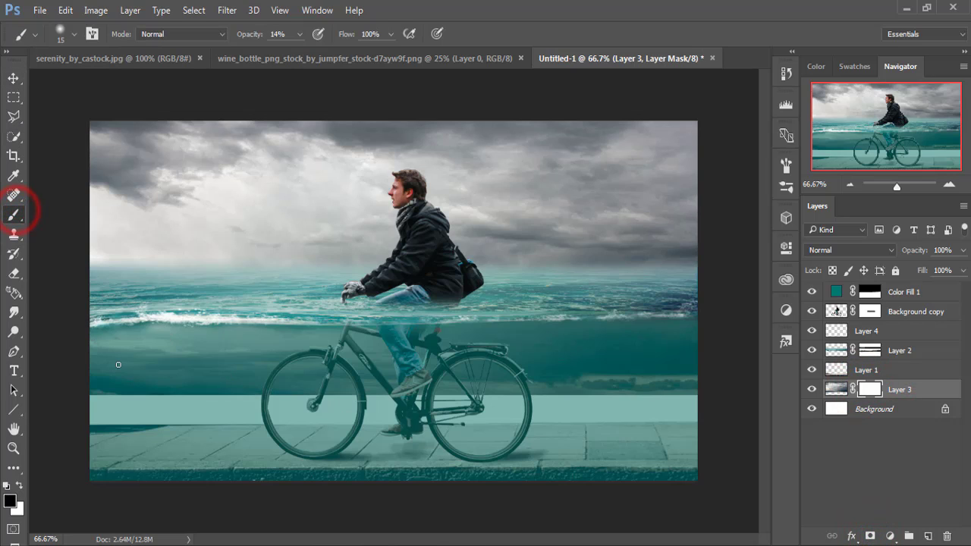
key(bracketright)
key(bracketright)
key(bracketright)
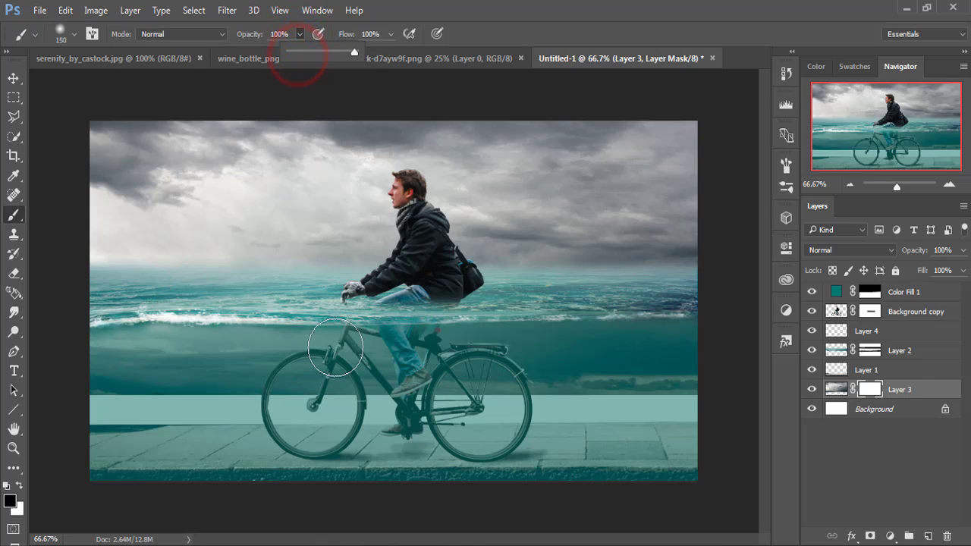
key(bracketright)
- Paint Layer 3's mask over the dark sea band below the waterline, leaving flat teal
click(115, 389)
mouse_move(116, 389)
mouse_down()
mouse_move(98, 390)
mouse_move(392, 389)
mouse_move(487, 351)
mouse_move(689, 357)
mouse_move(706, 346)
mouse_move(684, 384)
mouse_up()
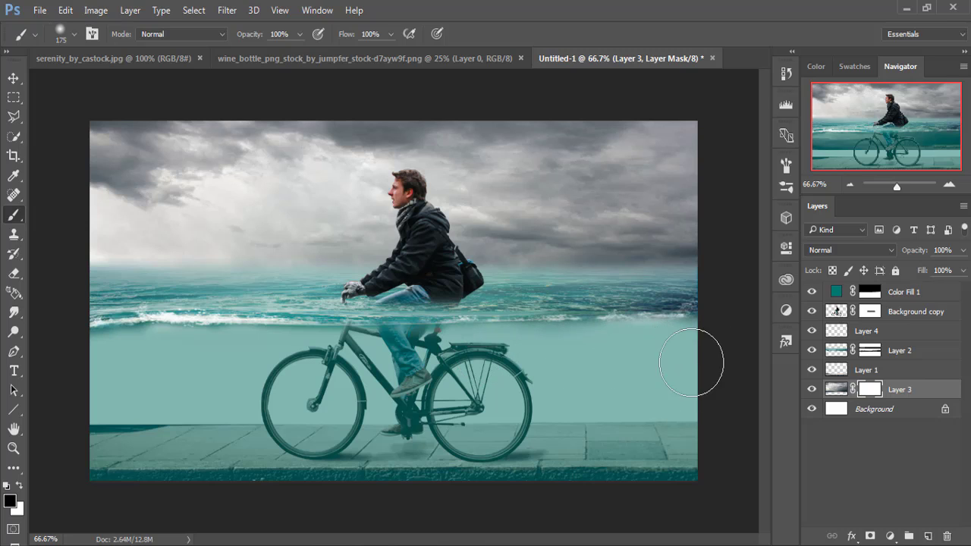
click(155, 362)
drag(155, 362, 151, 360)
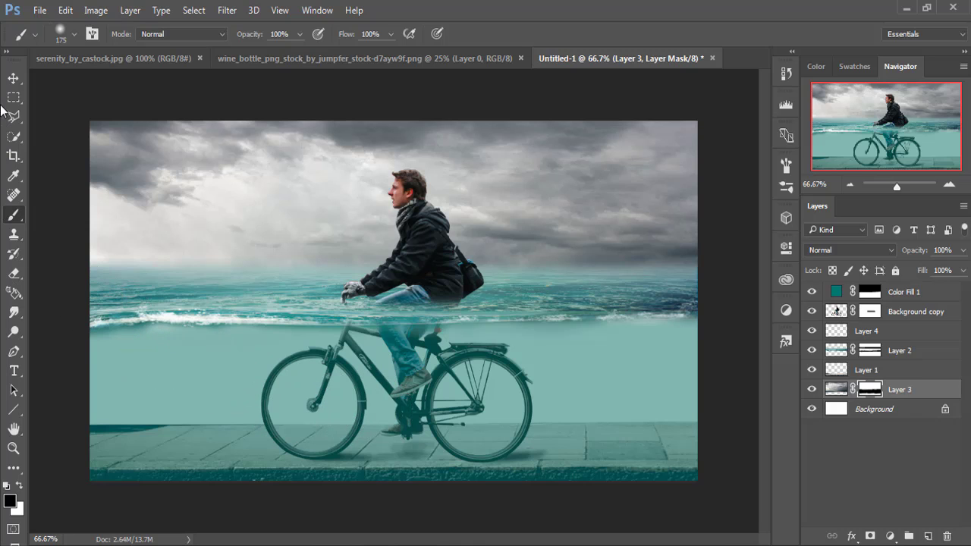
click(14, 77)
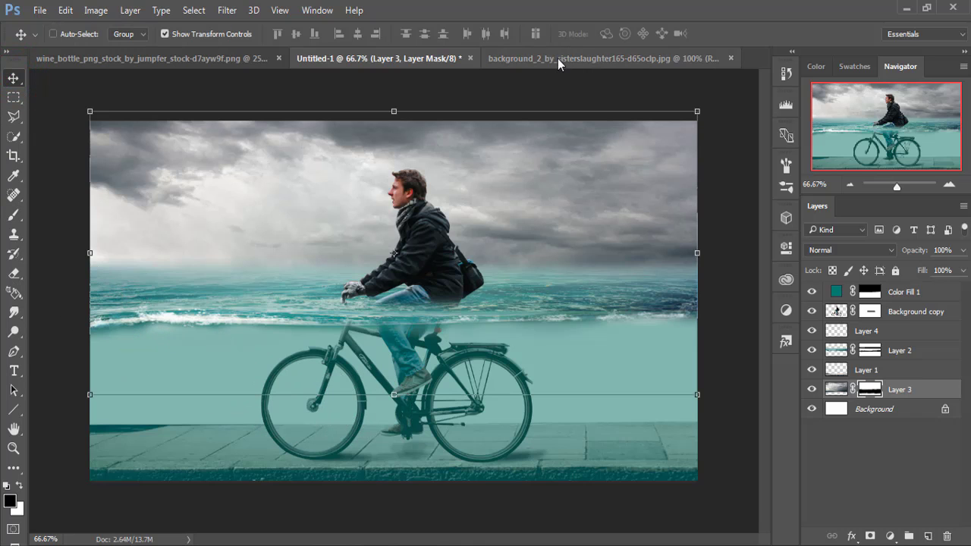
- Drag the grass photo into Untitled-1 as a new layer
click(557, 58)
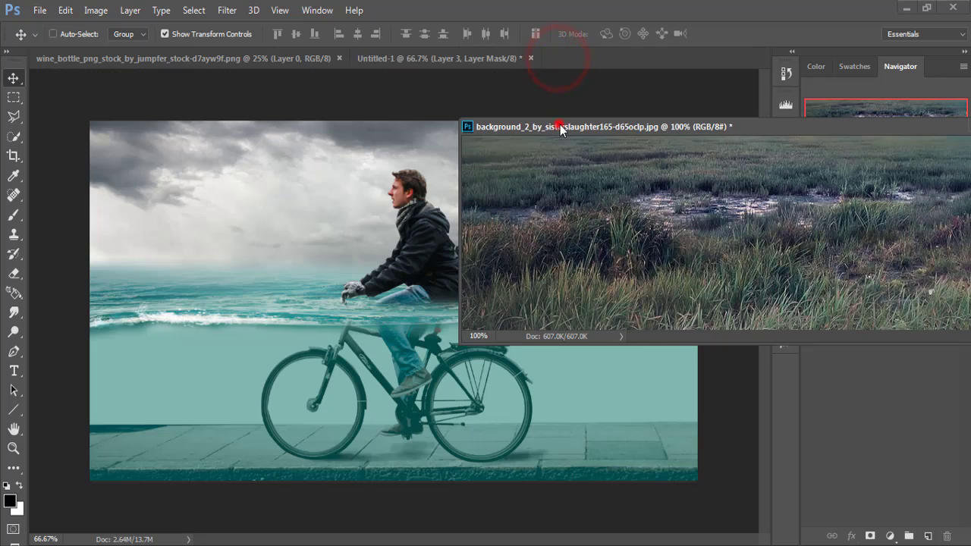
drag(557, 73, 561, 136)
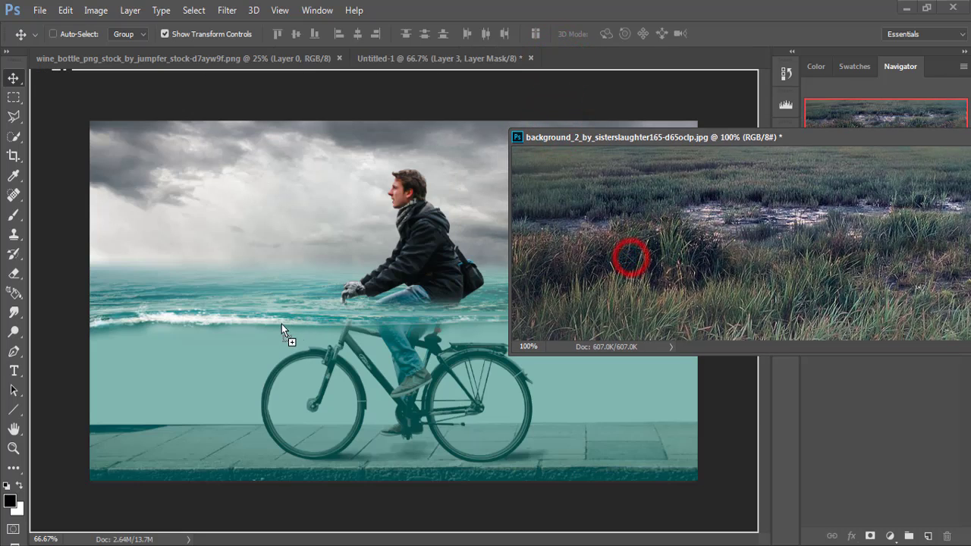
drag(631, 259, 271, 339)
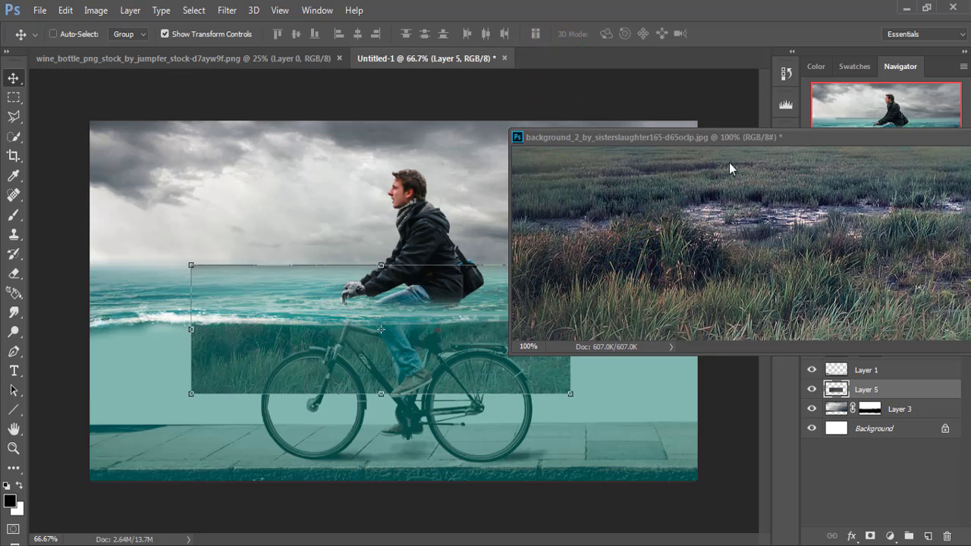
drag(863, 140, 691, 203)
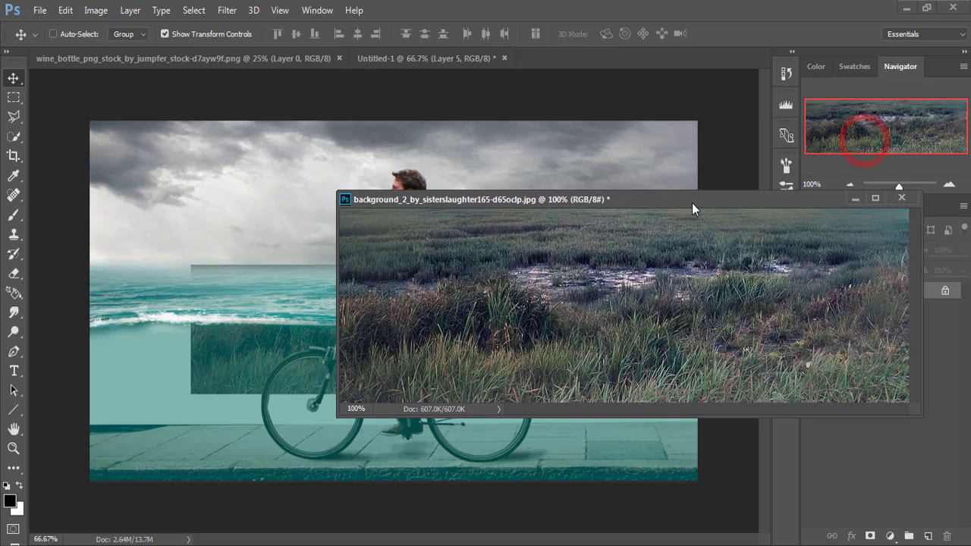
click(854, 199)
- Stretch the grass layer across the full width, down to the bottom below the waterline
mouse_move(518, 303)
mouse_down()
mouse_move(451, 357)
mouse_move(414, 362)
mouse_up()
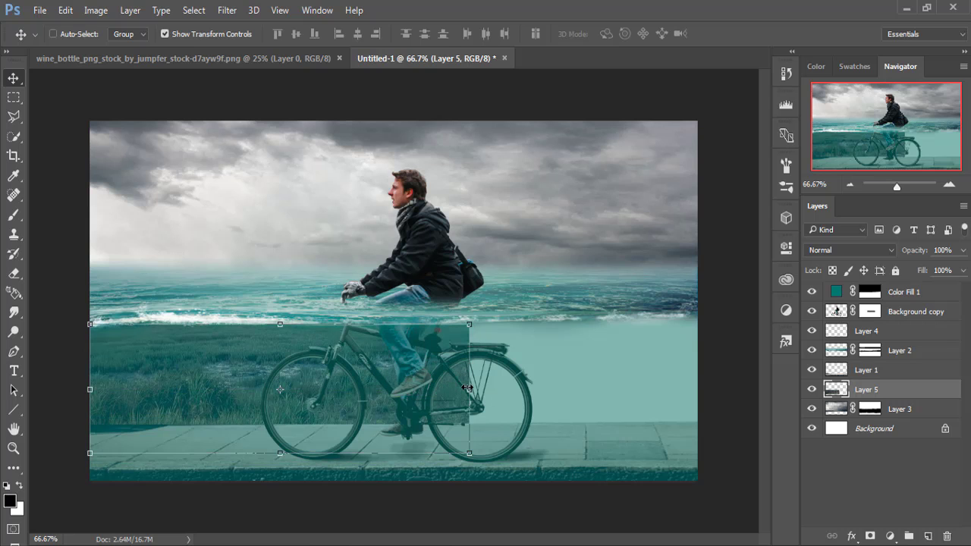
drag(468, 389, 692, 395)
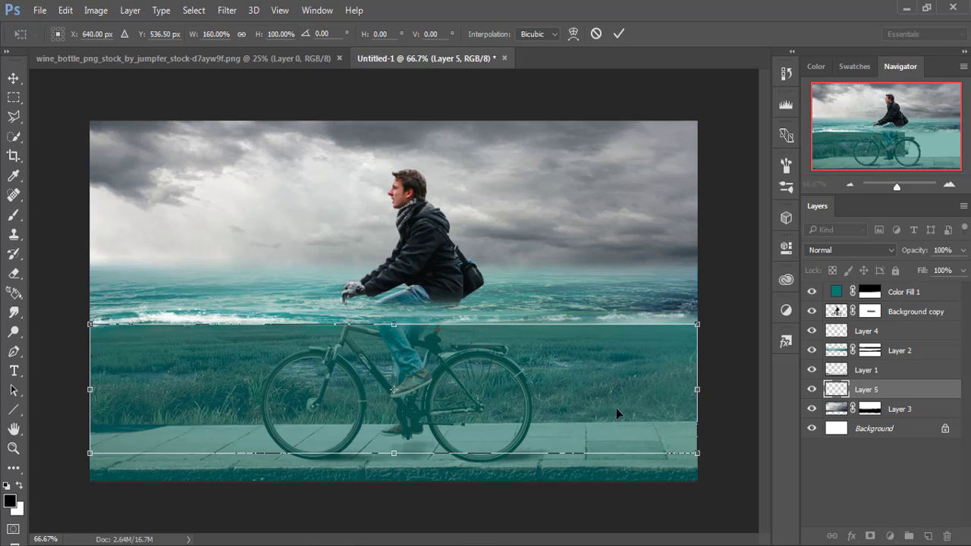
drag(395, 453, 394, 493)
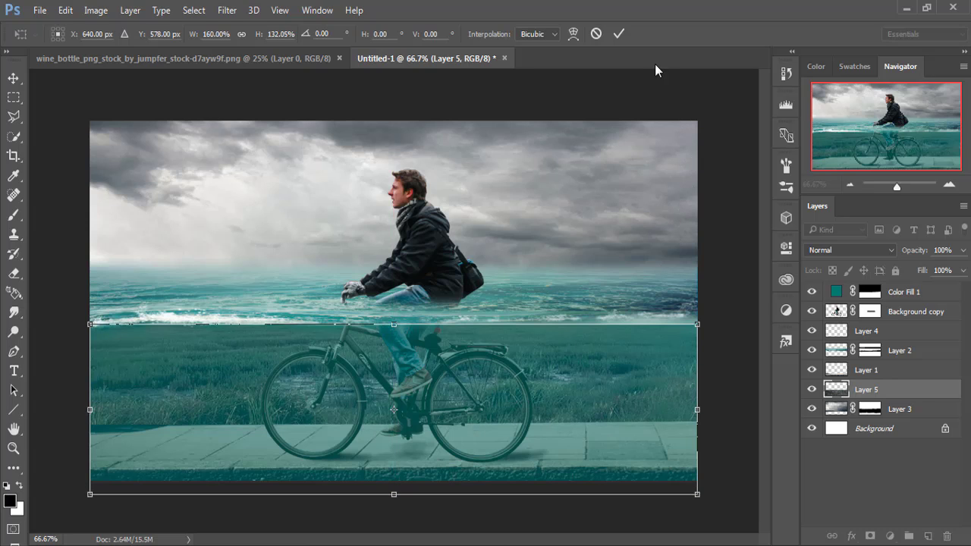
click(615, 41)
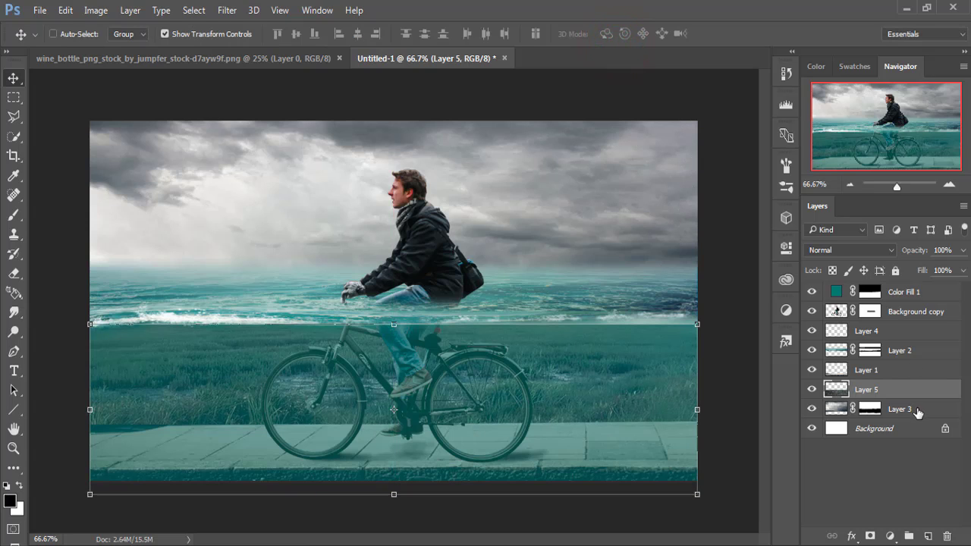
- Set the grass layer opacity to 80% and bring up the wine bottle image
click(963, 253)
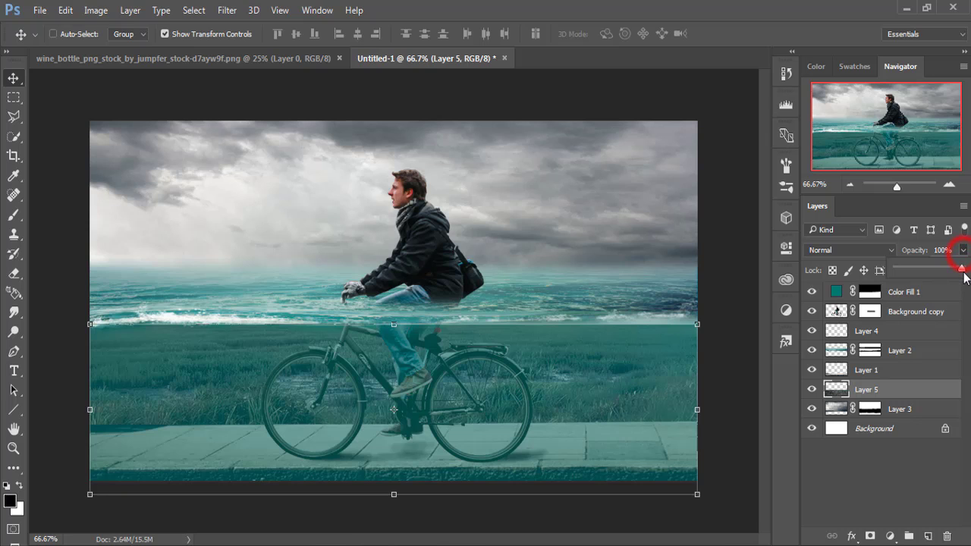
mouse_move(954, 271)
mouse_down()
mouse_move(934, 274)
mouse_move(953, 280)
mouse_up()
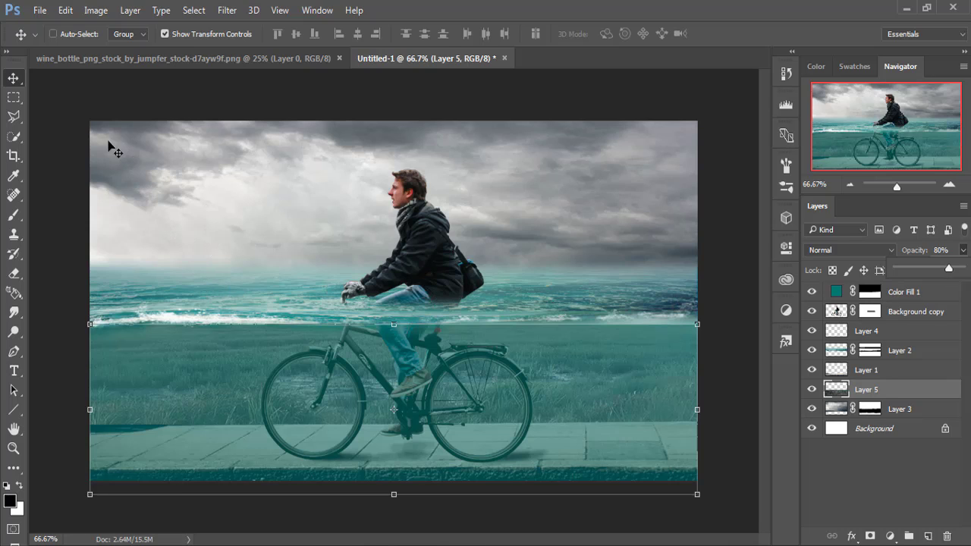
click(11, 82)
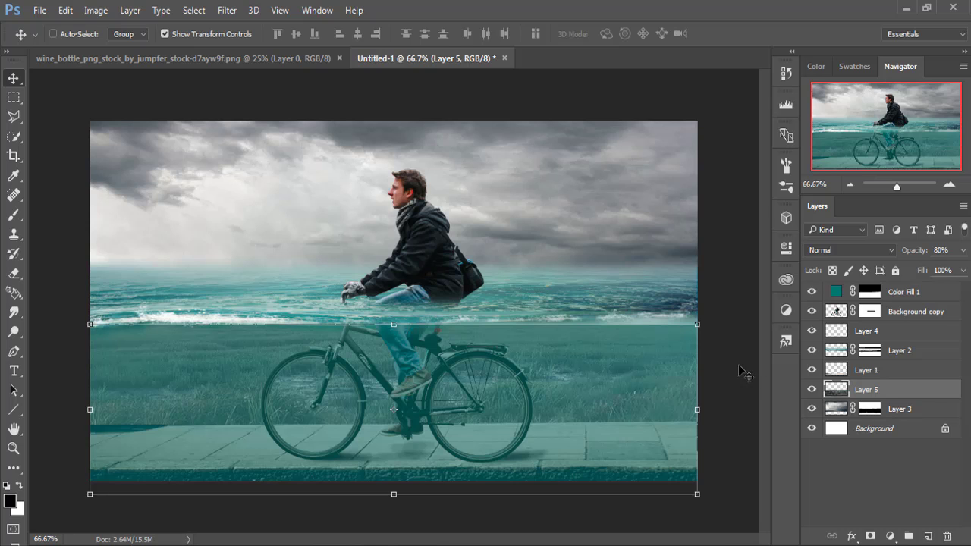
click(139, 58)
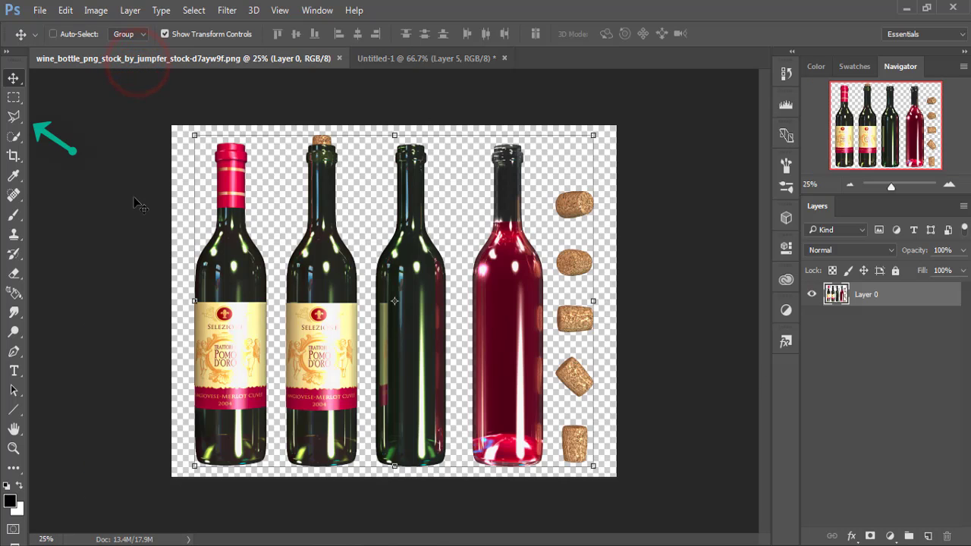
- Outline the leftmost red-capped bottle with the Polygonal Lasso, then float its document window
click(14, 116)
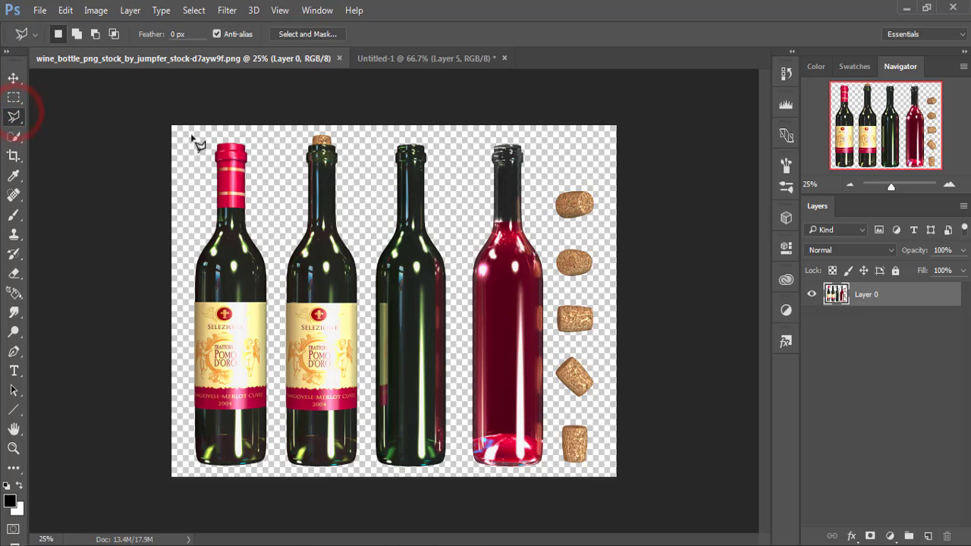
click(262, 135)
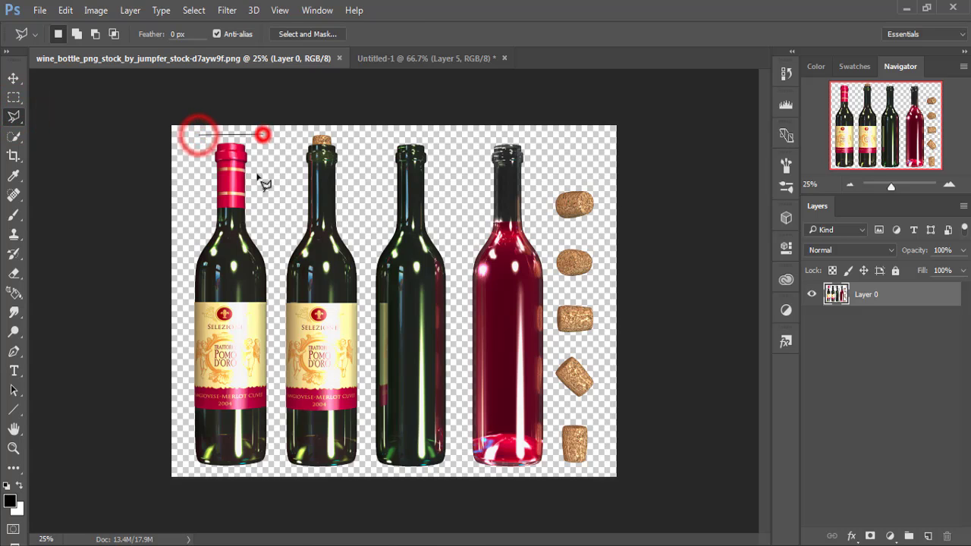
click(273, 331)
click(270, 465)
click(204, 470)
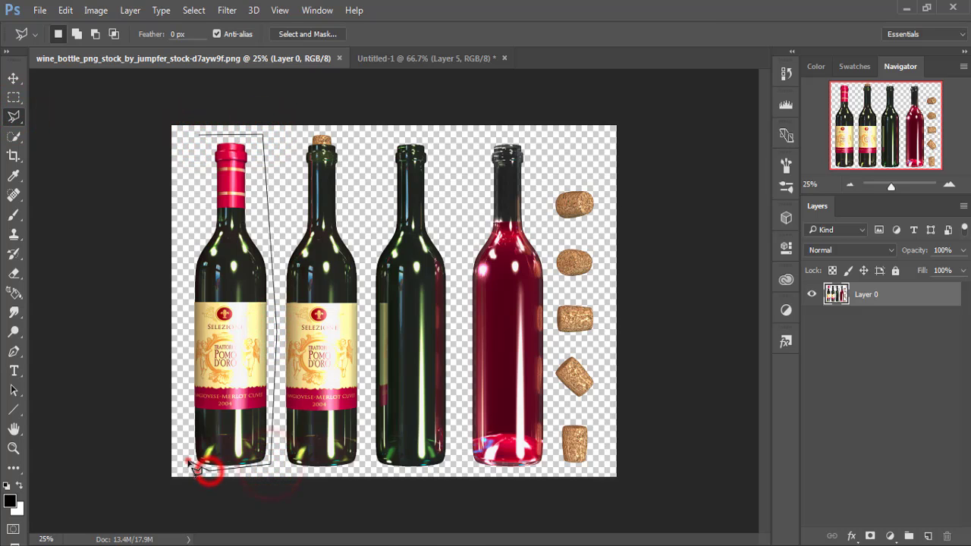
click(200, 135)
click(13, 78)
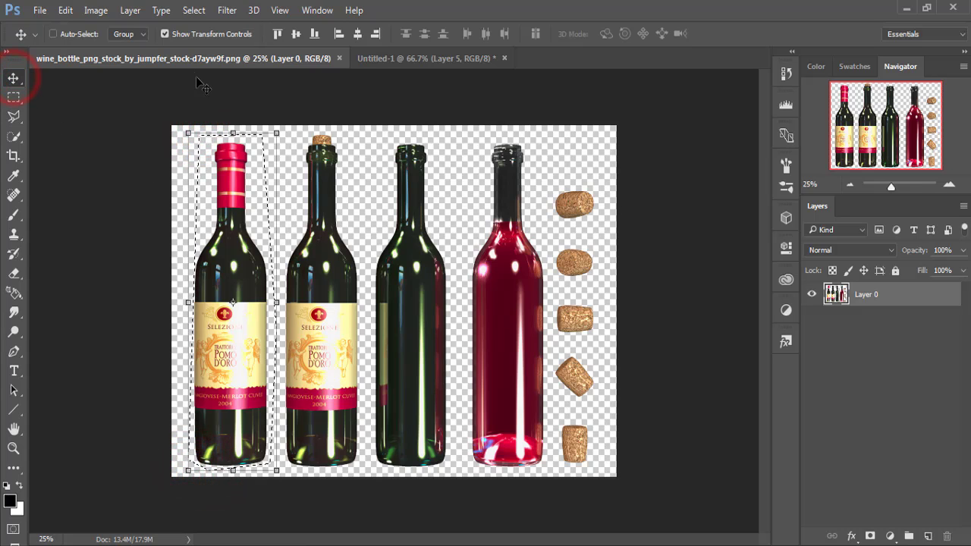
drag(193, 58, 193, 97)
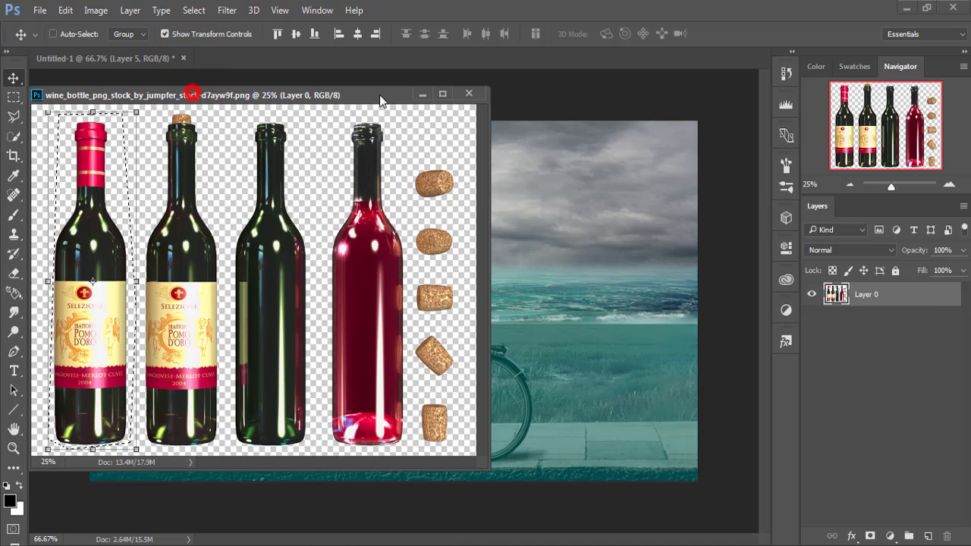
- Copy the selected bottle into the composite and scale it down to about 14%
drag(379, 95, 826, 112)
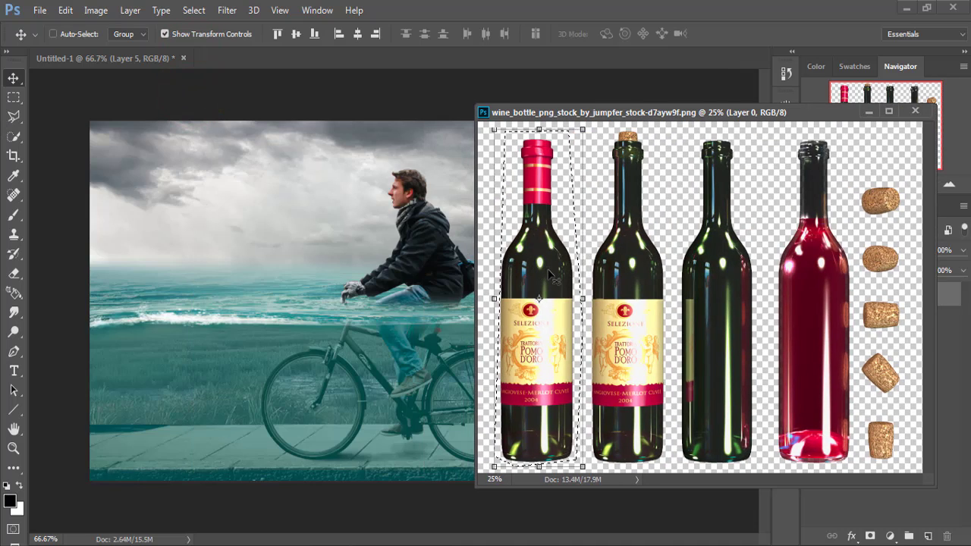
drag(547, 270, 207, 267)
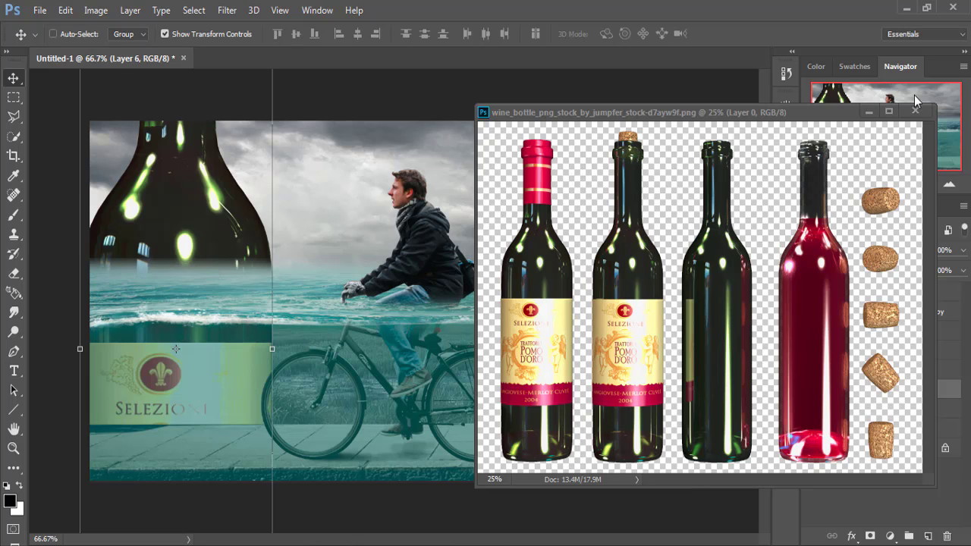
click(868, 107)
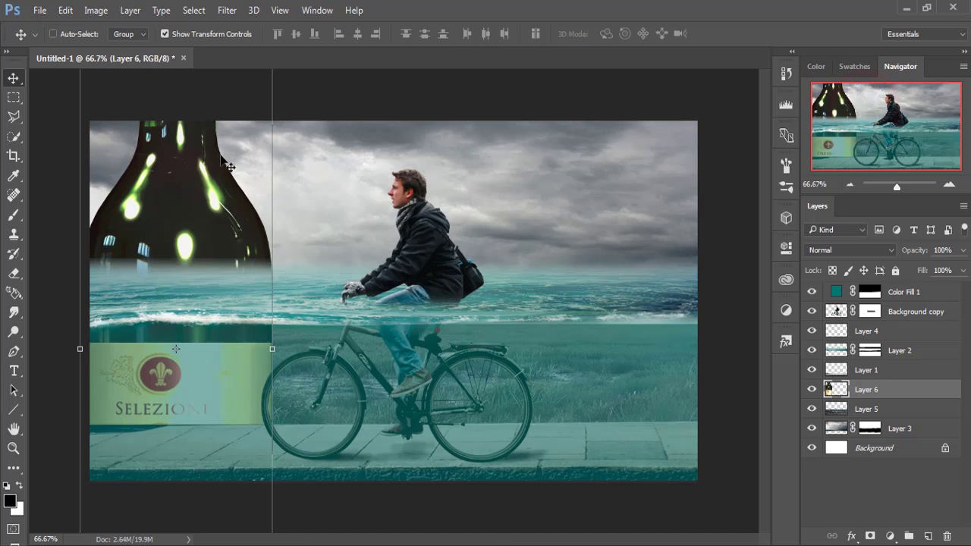
drag(215, 200, 232, 387)
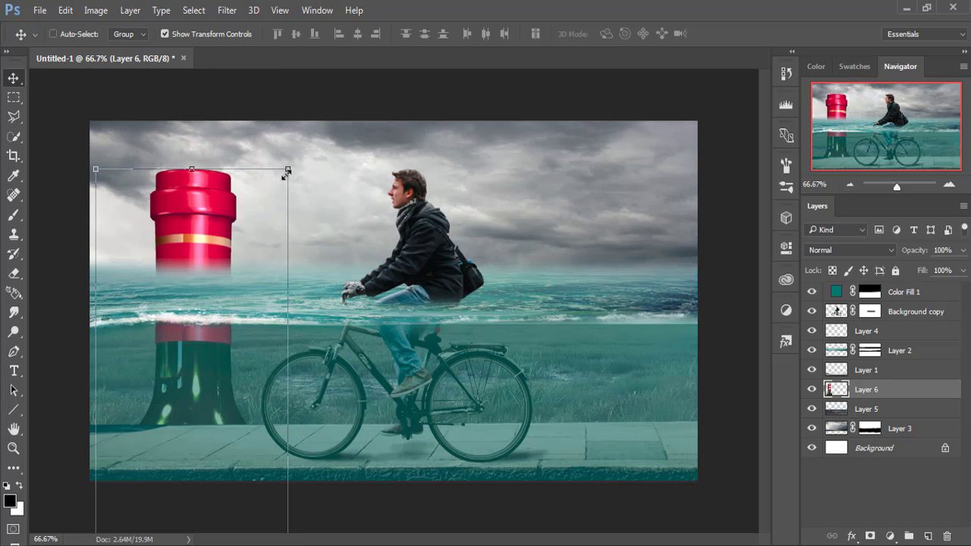
drag(285, 173, 241, 369)
drag(194, 409, 263, 144)
mouse_move(312, 79)
mouse_down()
mouse_move(299, 266)
mouse_move(230, 248)
mouse_up()
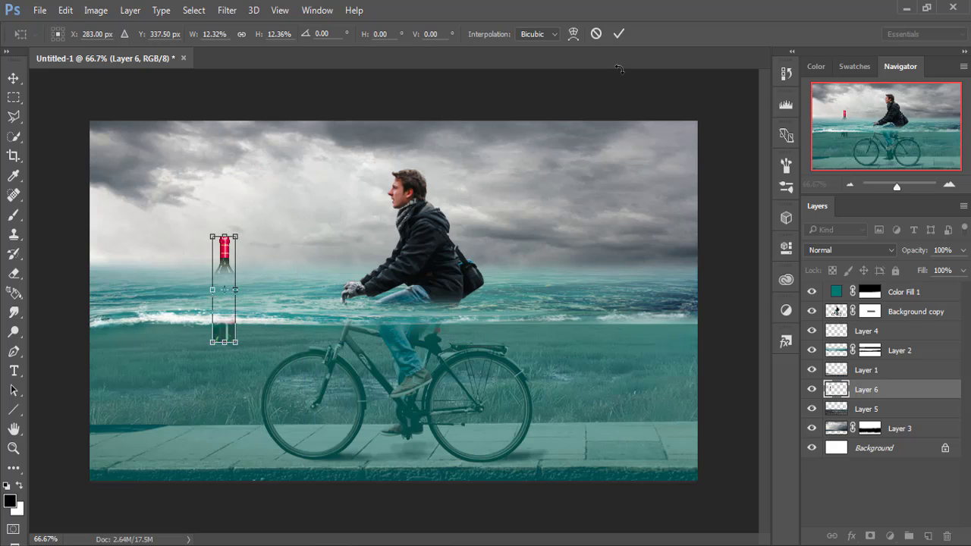
click(618, 35)
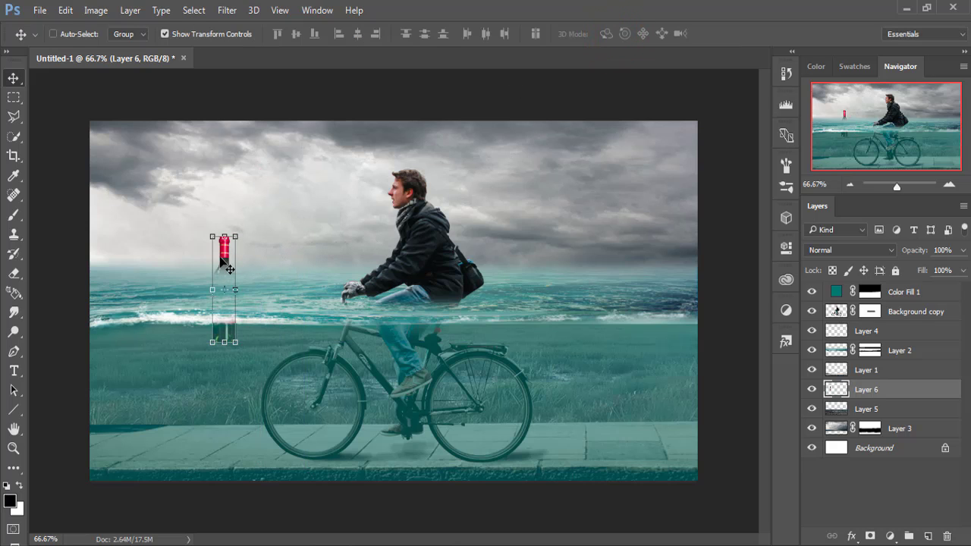
- Place the bottle below Color Fill 1, then shrink, widen, tilt to about -49° and nudge it down
mouse_move(904, 394)
mouse_down()
mouse_move(914, 308)
mouse_move(907, 313)
mouse_up()
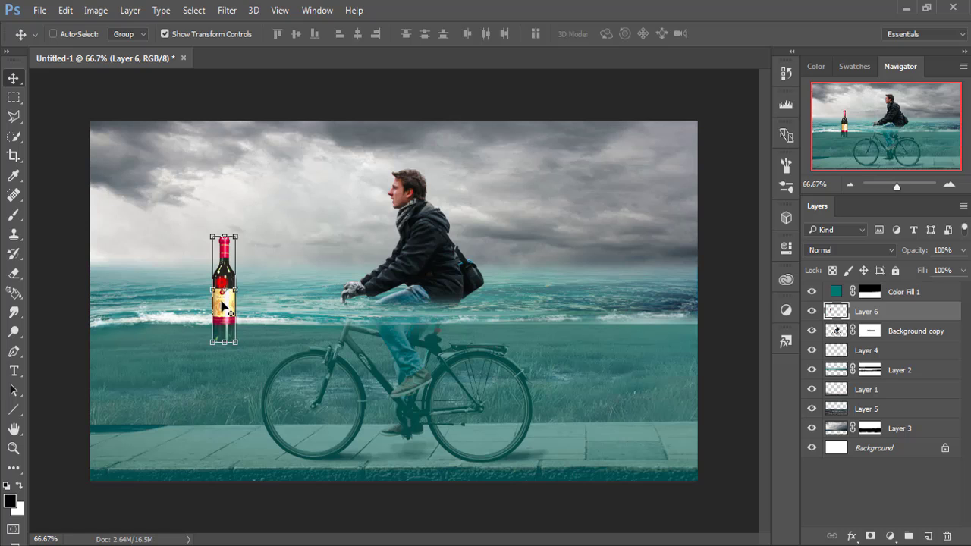
mouse_move(222, 292)
mouse_down()
mouse_move(218, 262)
mouse_move(184, 302)
mouse_up()
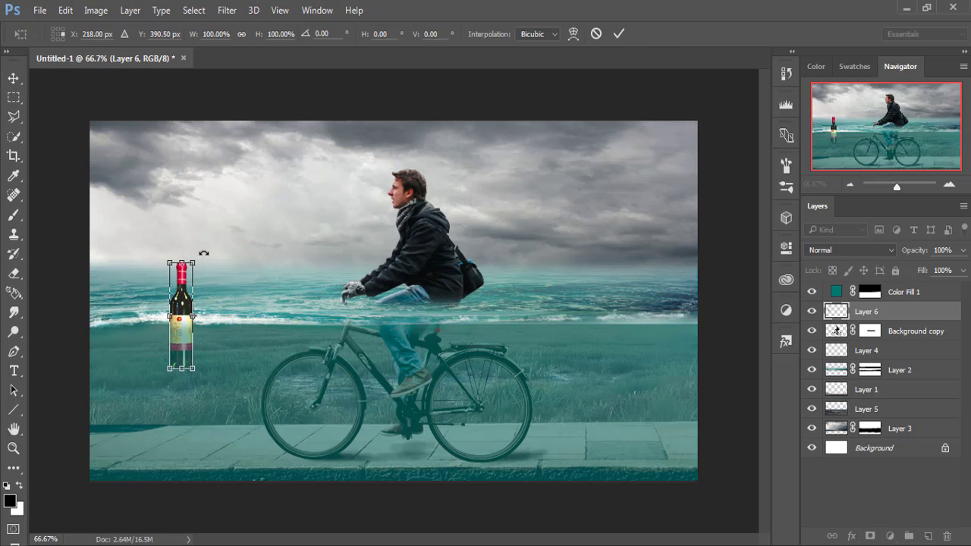
drag(162, 235, 156, 221)
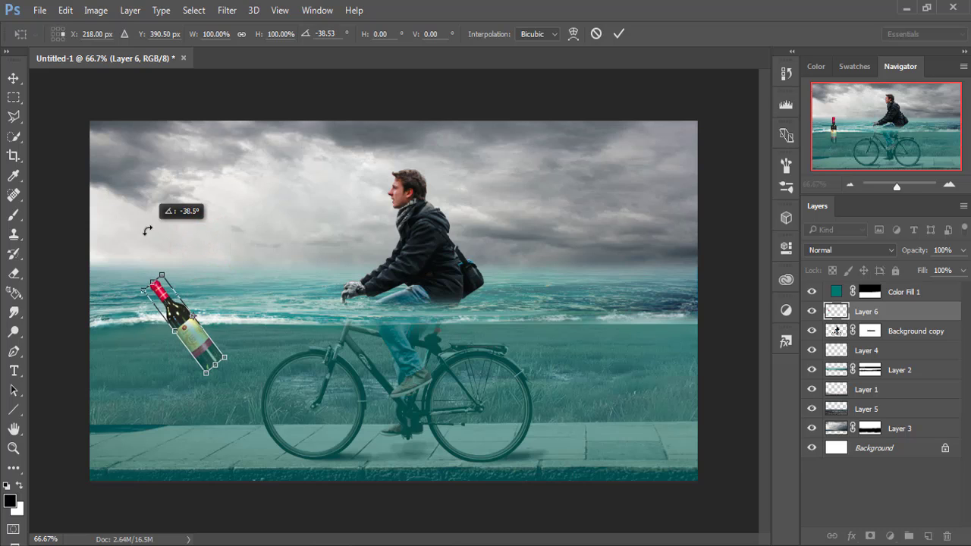
drag(182, 323, 166, 300)
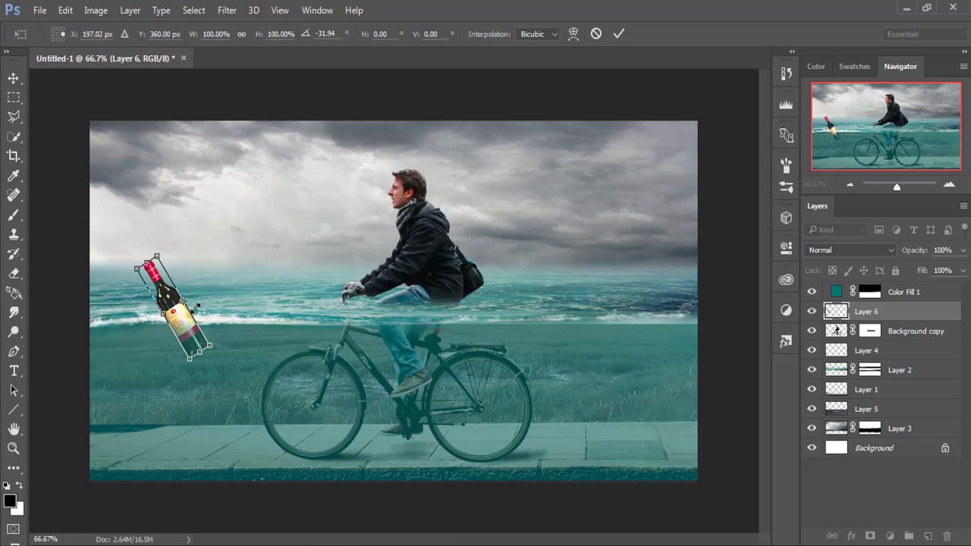
drag(157, 255, 166, 271)
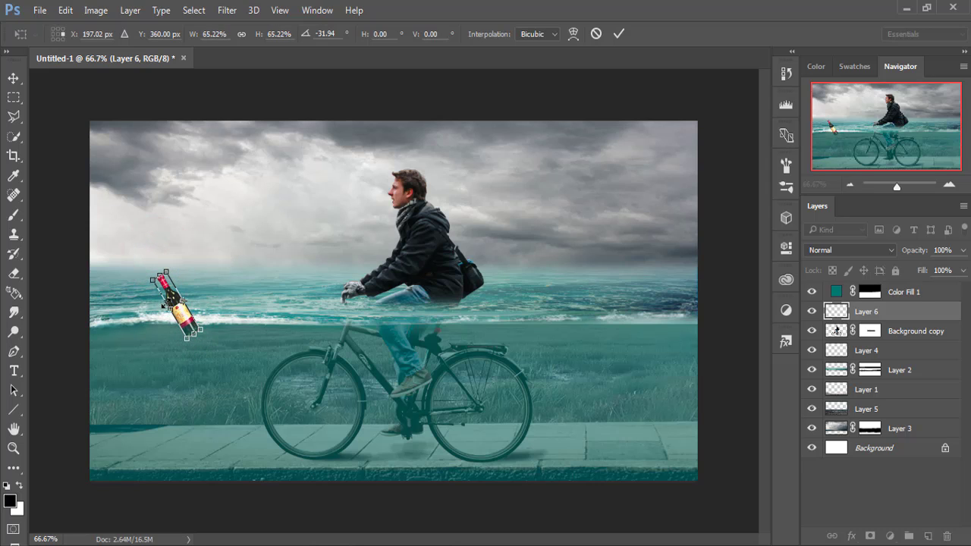
drag(169, 307, 160, 313)
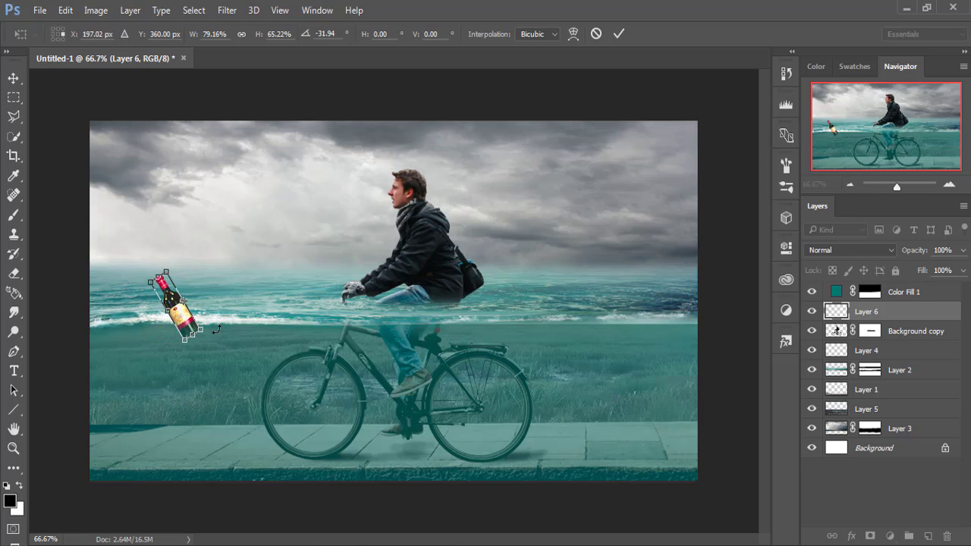
drag(217, 327, 213, 331)
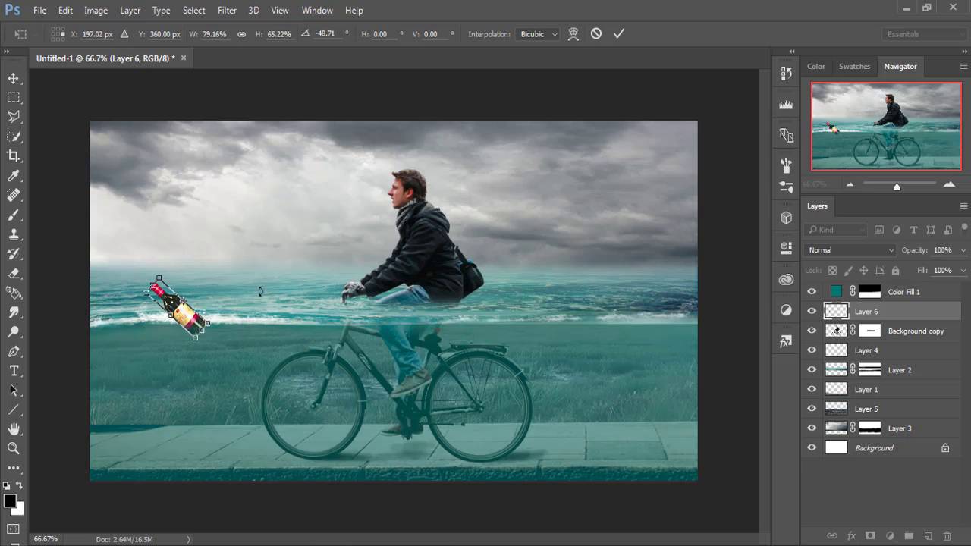
key(Down)
key(Down)
key(Down)
key(Down)
key(Down)
key(Down)
key(Down)
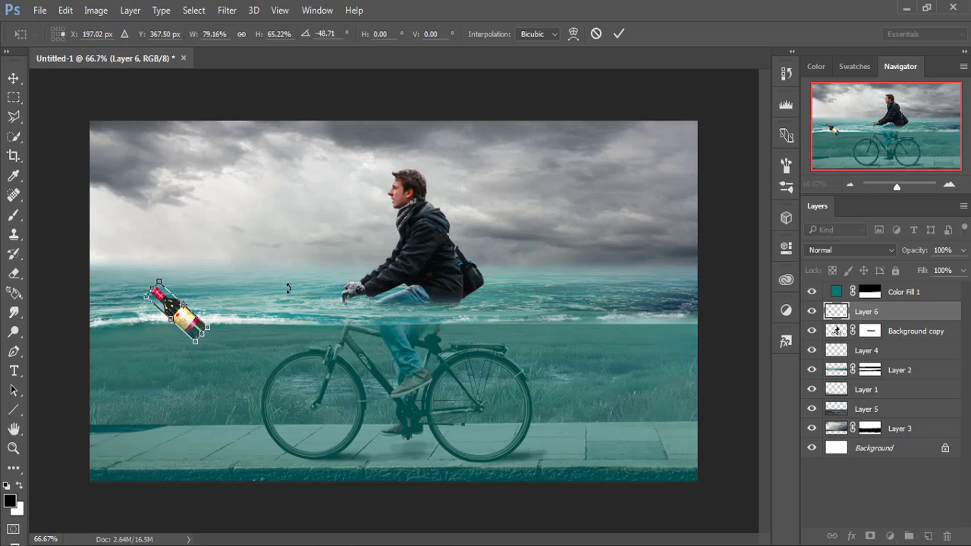
key(Down)
key(Down)
click(618, 34)
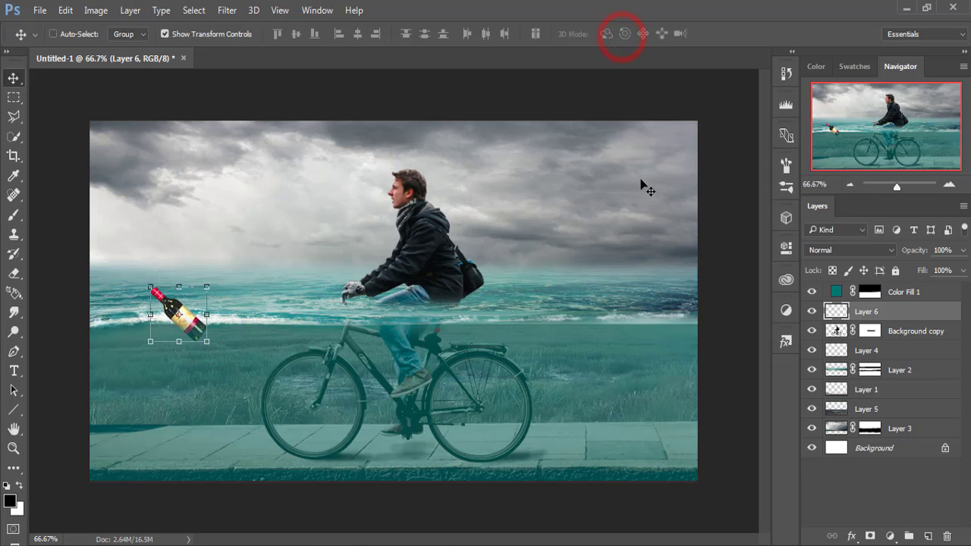
- Add a layer mask to Layer 6 and paint out the bottle's lower part
click(868, 535)
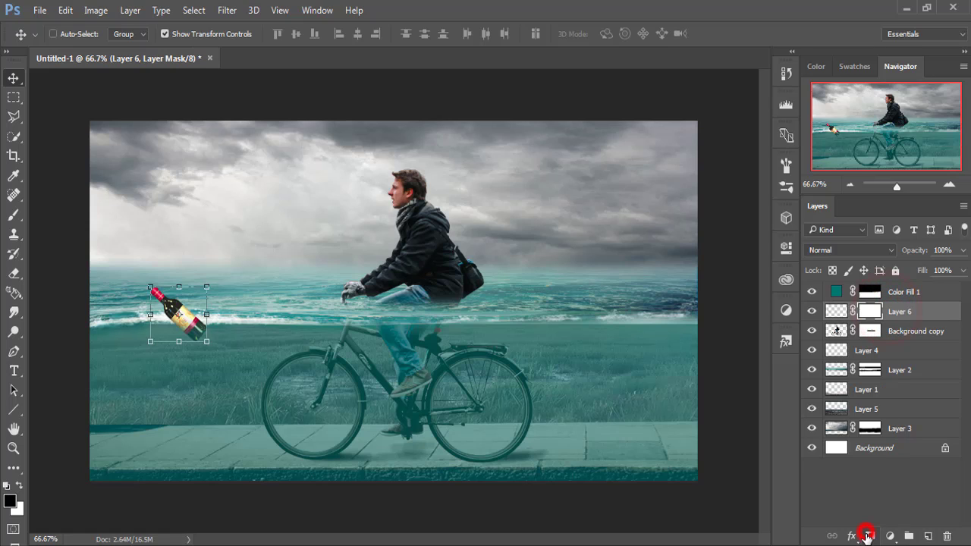
click(13, 215)
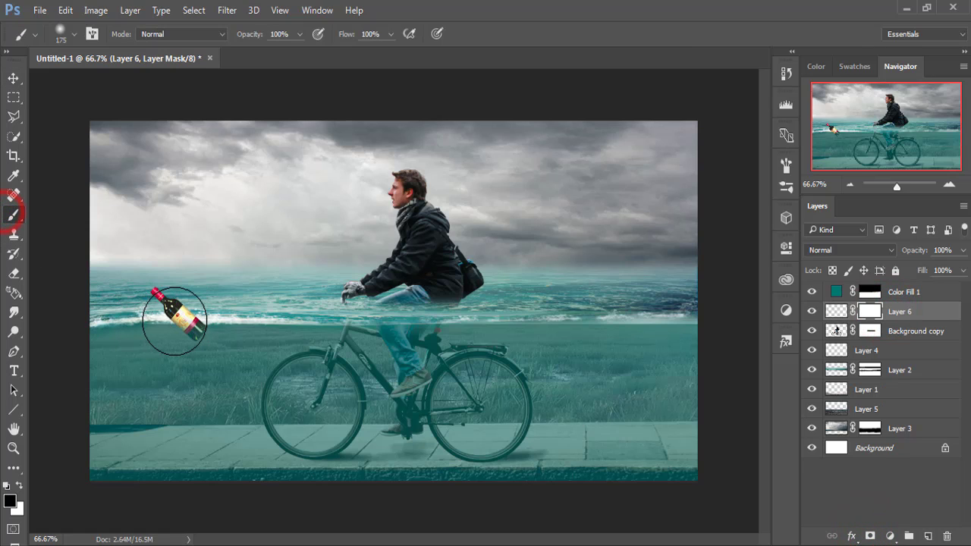
key(bracketleft)
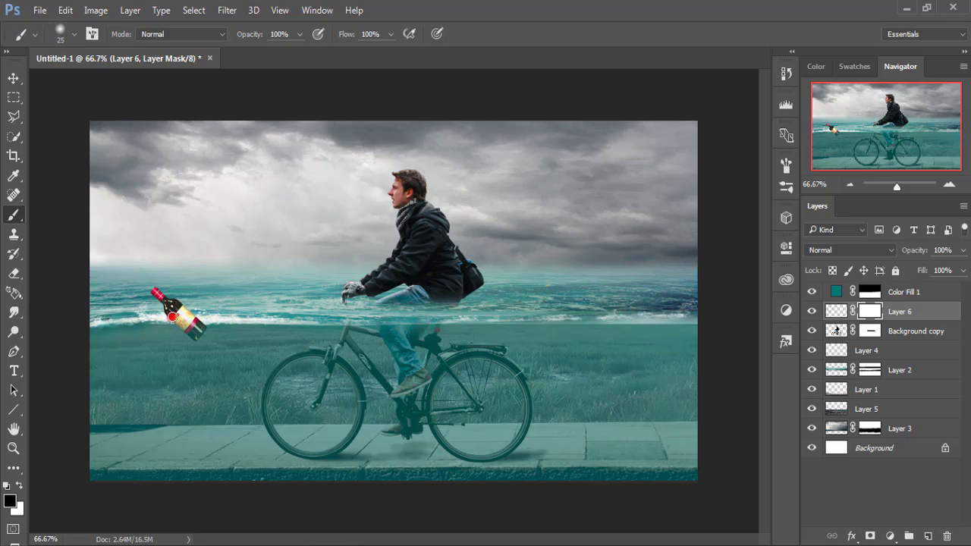
drag(173, 317, 212, 324)
- Duplicate the bottle layer and move the copy to the right side of the sea
click(13, 78)
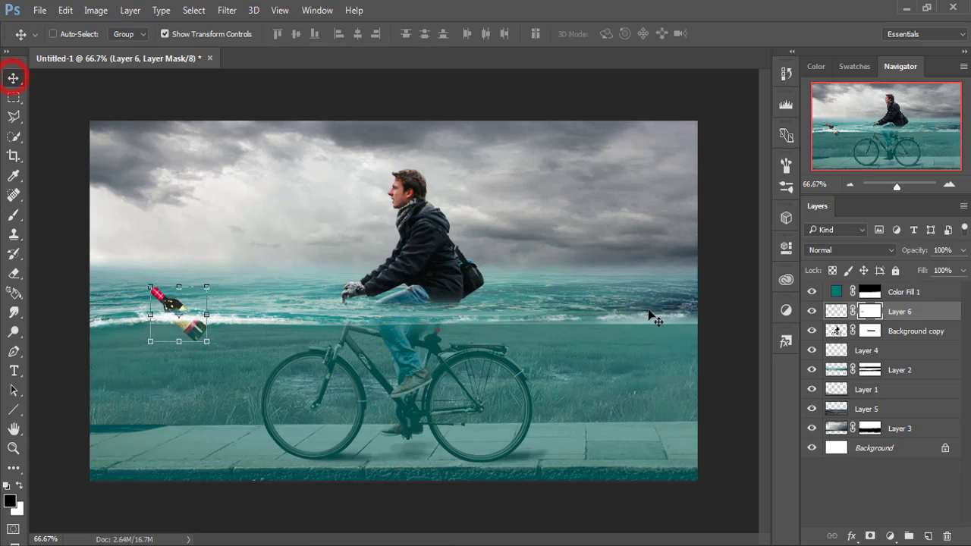
right_click(908, 319)
click(668, 148)
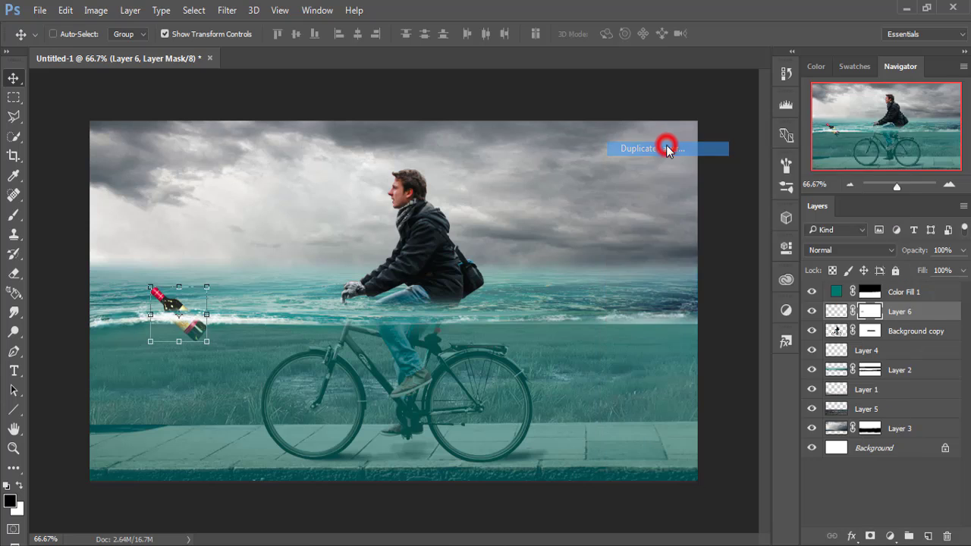
click(901, 178)
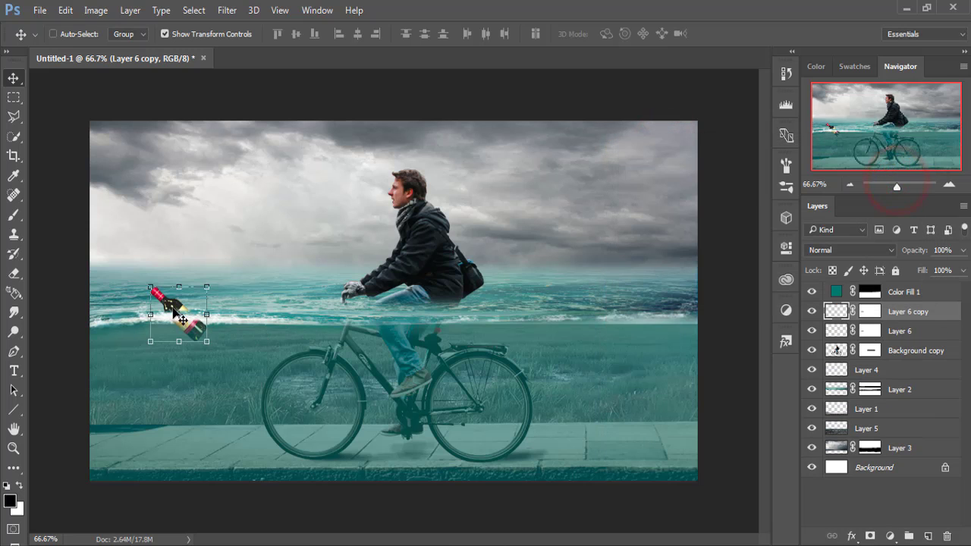
drag(181, 314, 608, 307)
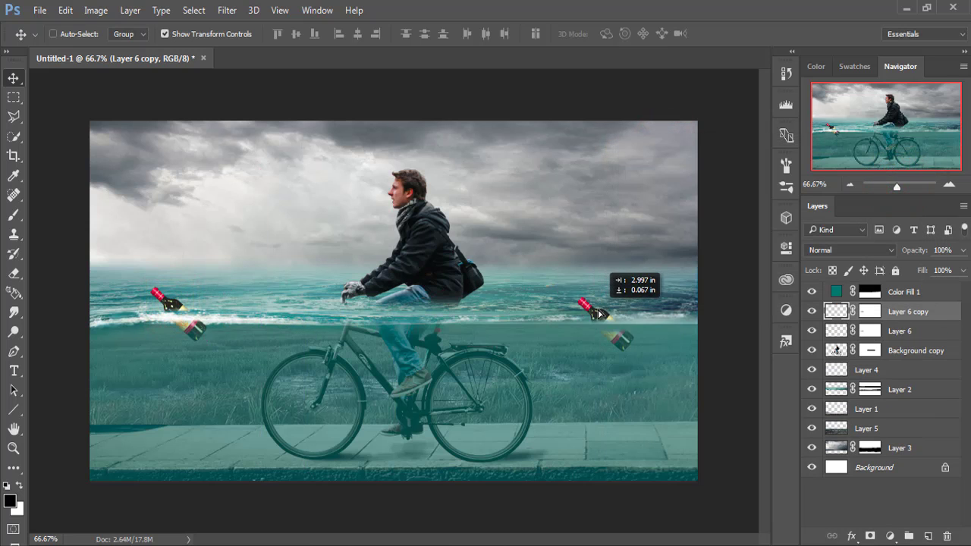
- Rotate the duplicate bottle about 94 degrees
drag(606, 307, 607, 308)
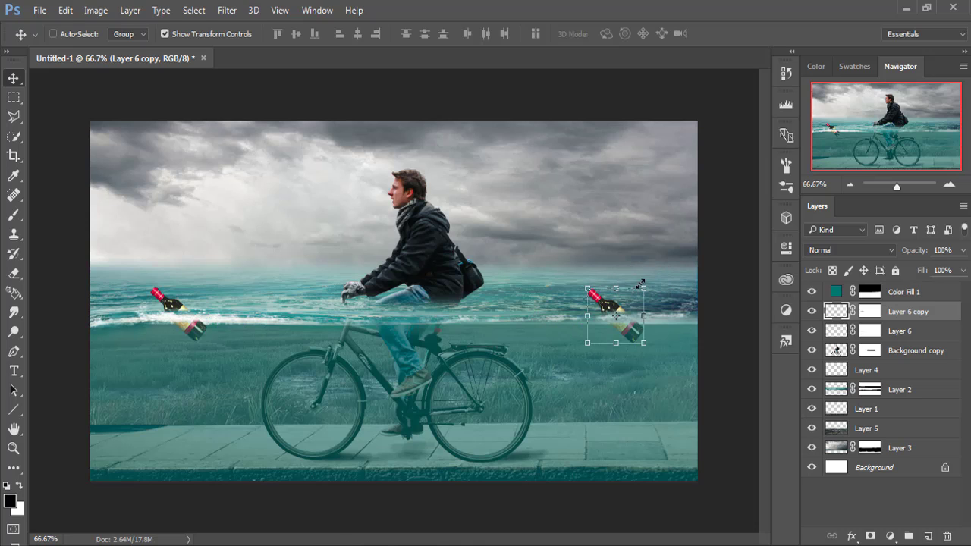
drag(656, 277, 692, 414)
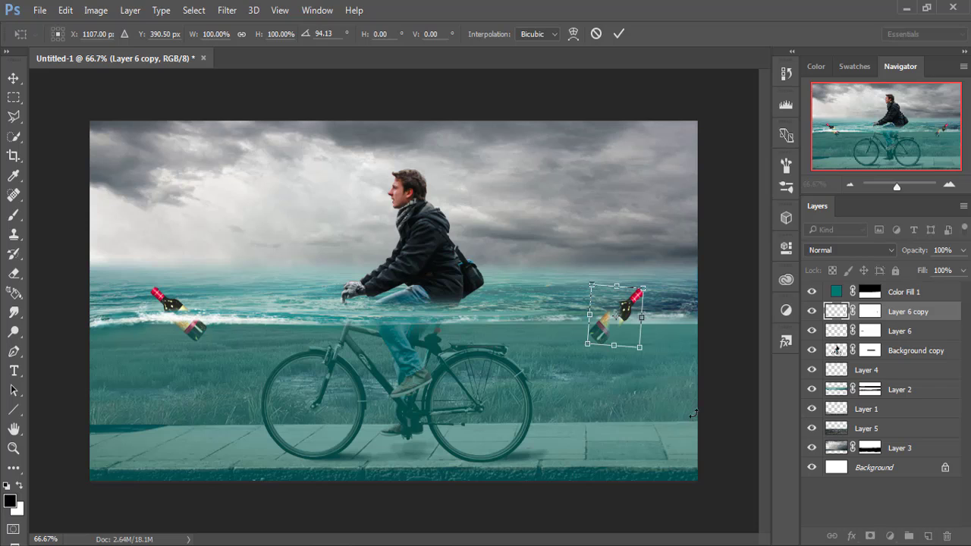
click(616, 35)
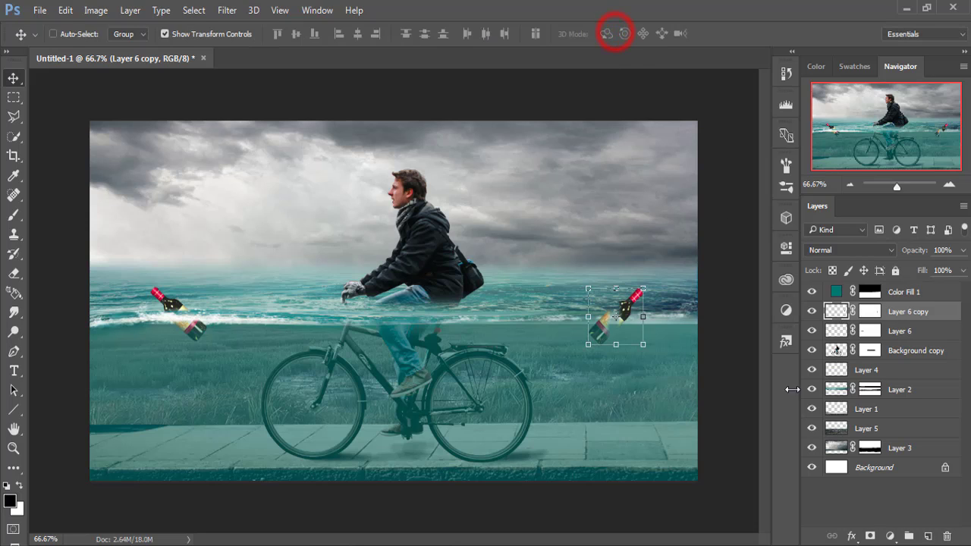
- Paint the duplicate bottle's layer mask to hide its part below the water line
click(12, 218)
click(870, 308)
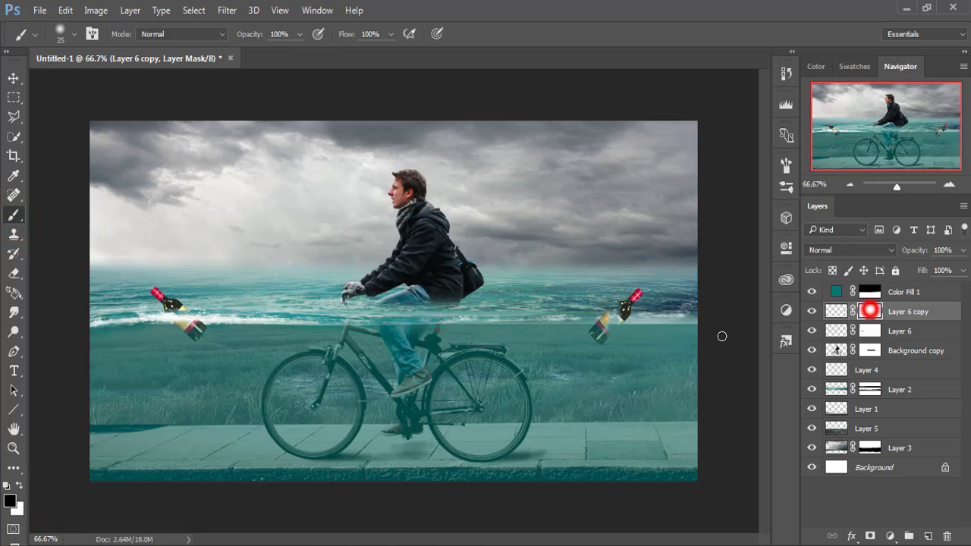
key(x)
drag(615, 324, 590, 327)
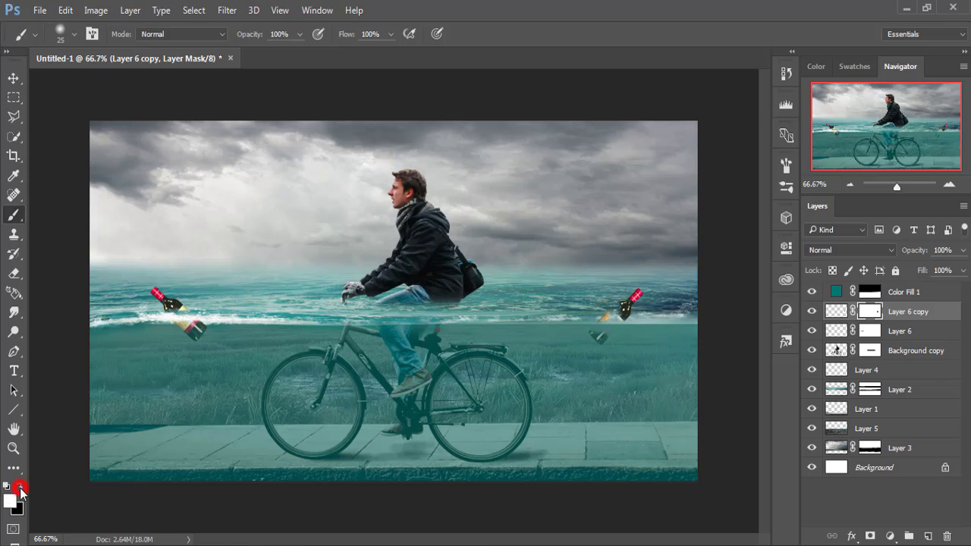
drag(584, 331, 630, 327)
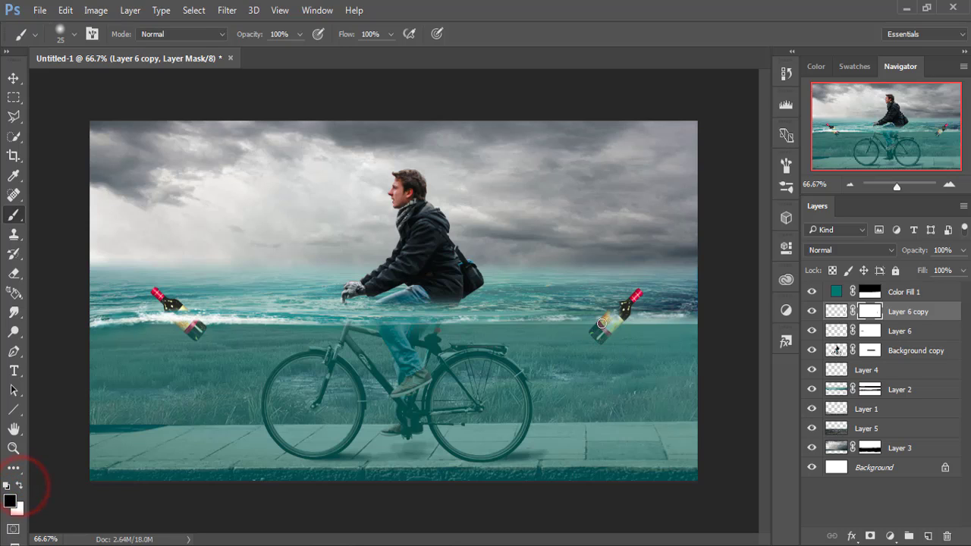
drag(600, 314, 603, 314)
- Rotate the right bottle back to about -59° so it stands nearly upright
click(15, 76)
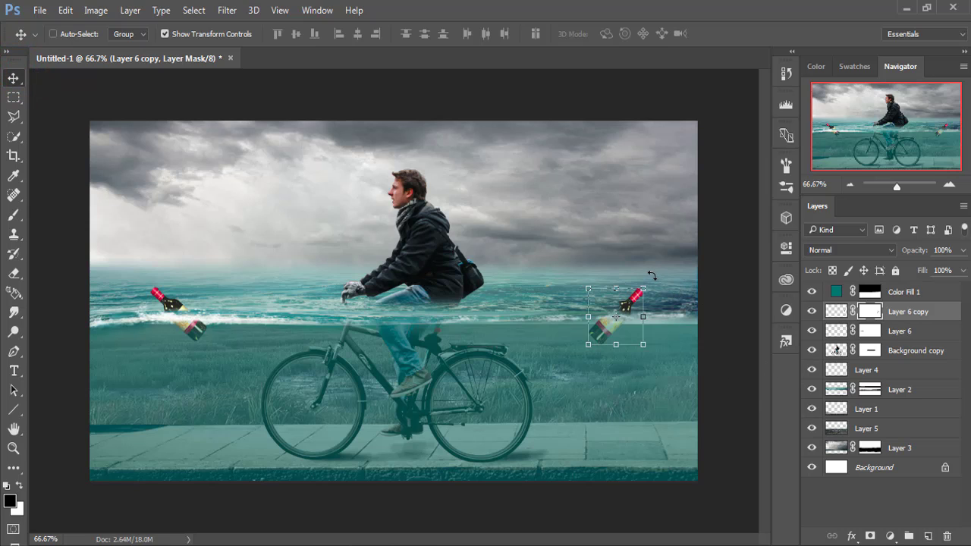
drag(652, 275, 596, 265)
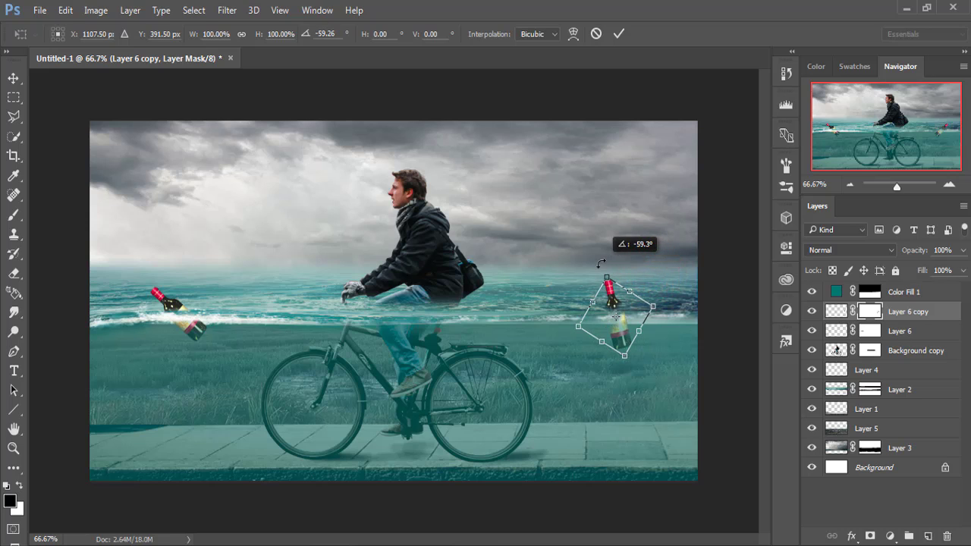
click(618, 34)
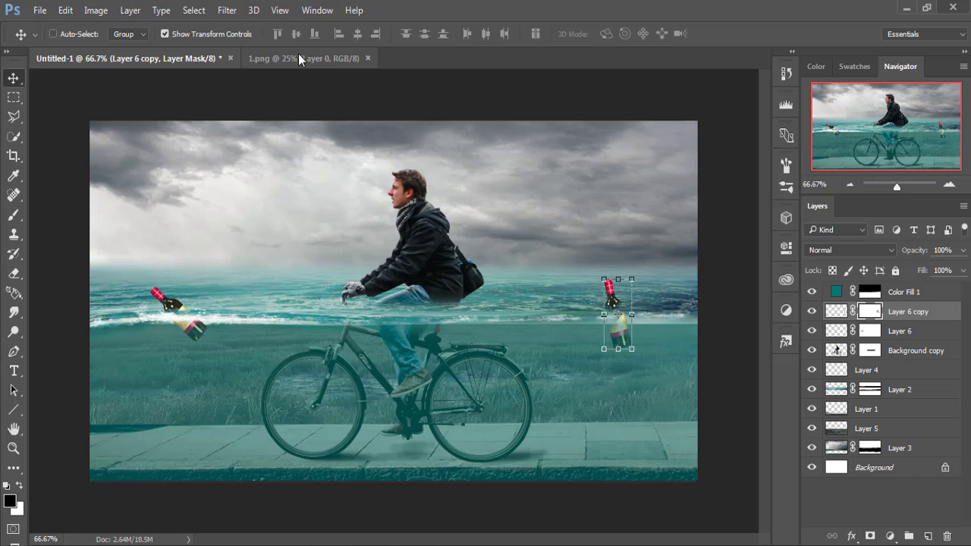
- Lasso the top-left sheet of music in 1.png and float that document beside the composite
click(298, 58)
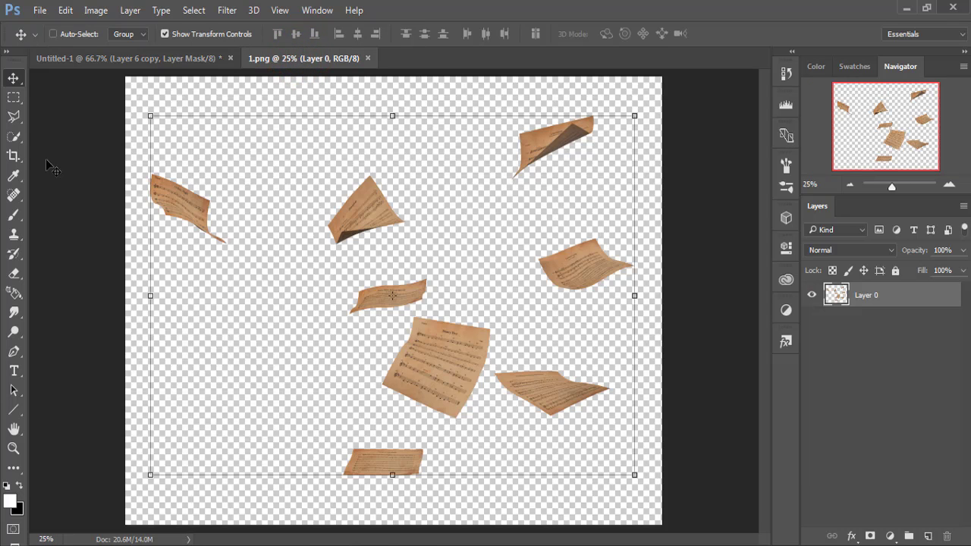
click(14, 116)
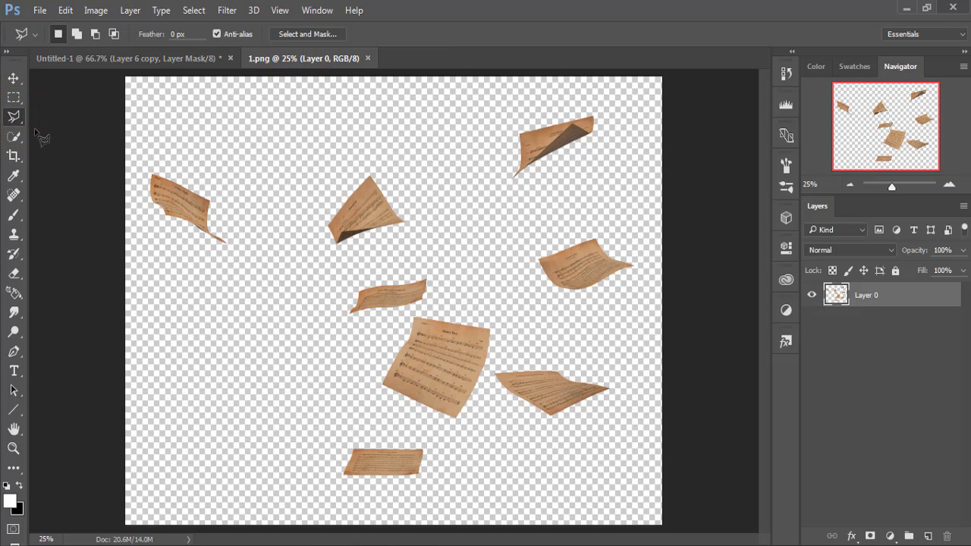
drag(20, 124, 80, 122)
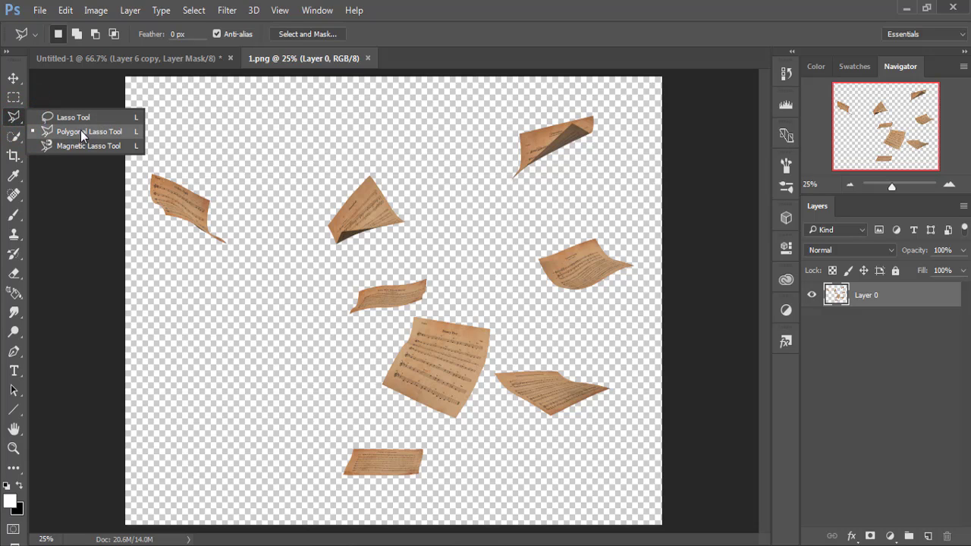
mouse_move(246, 185)
mouse_down()
mouse_move(229, 227)
mouse_move(238, 186)
mouse_move(253, 206)
mouse_up()
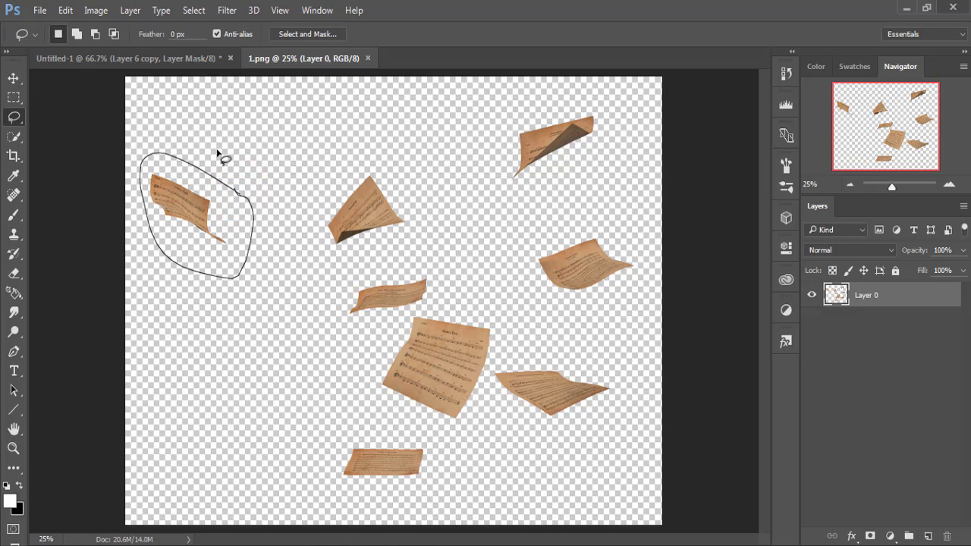
click(13, 78)
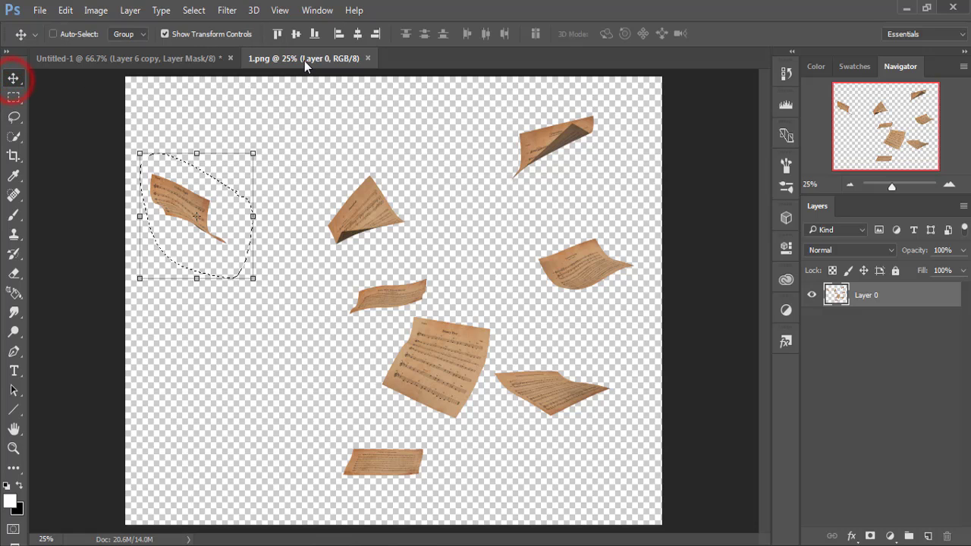
mouse_move(304, 61)
mouse_down()
mouse_move(311, 99)
mouse_move(619, 79)
mouse_up()
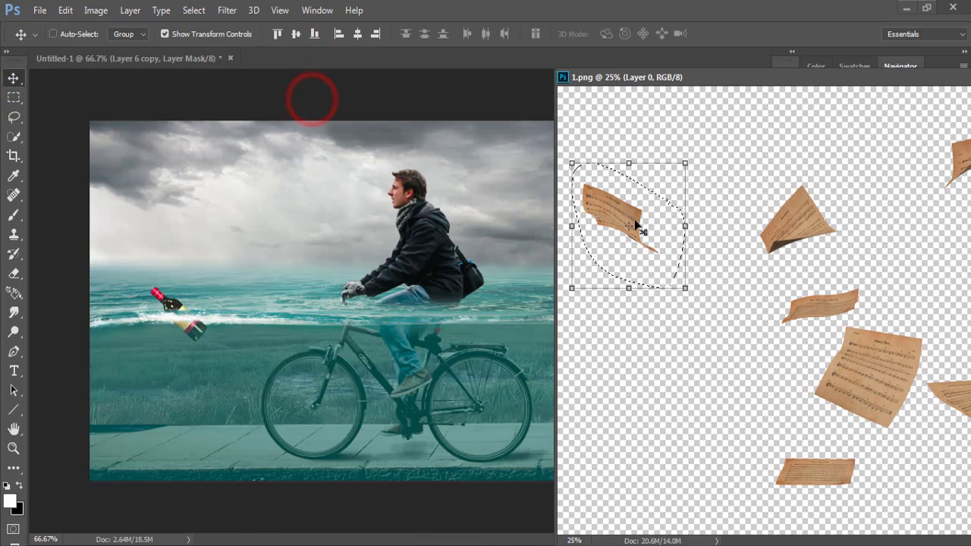
- Copy the sheet into the composite, scale it to about 15% and place it in the upper-left sky
drag(621, 213, 242, 209)
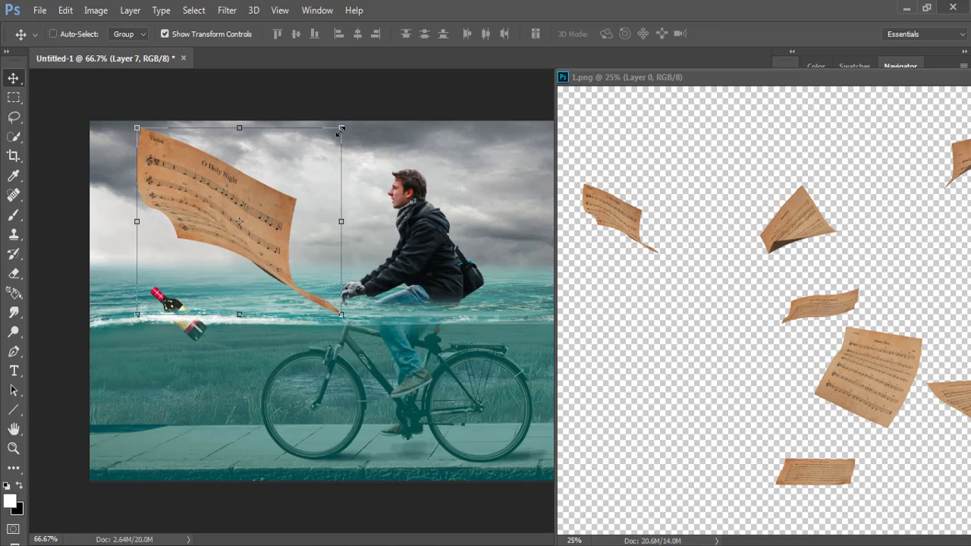
drag(341, 129, 309, 225)
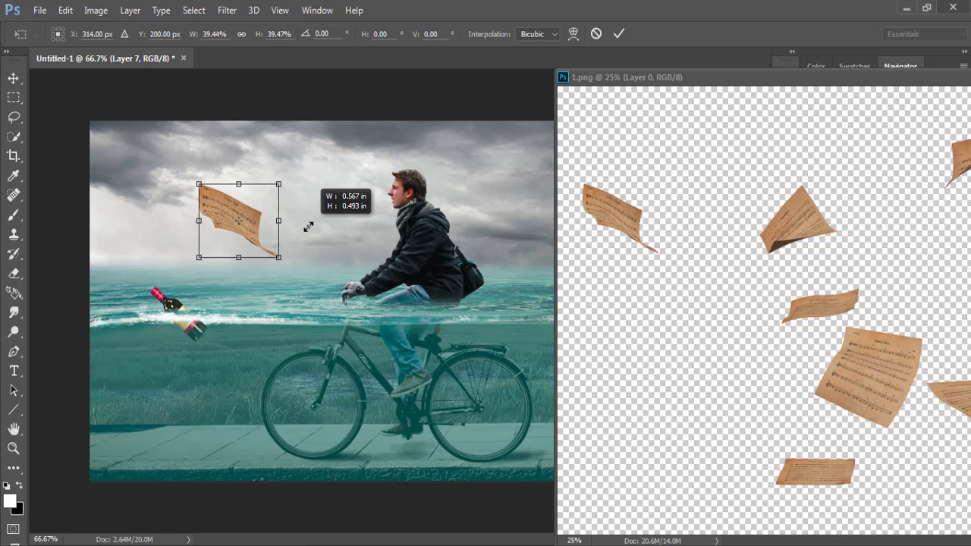
drag(309, 226, 306, 244)
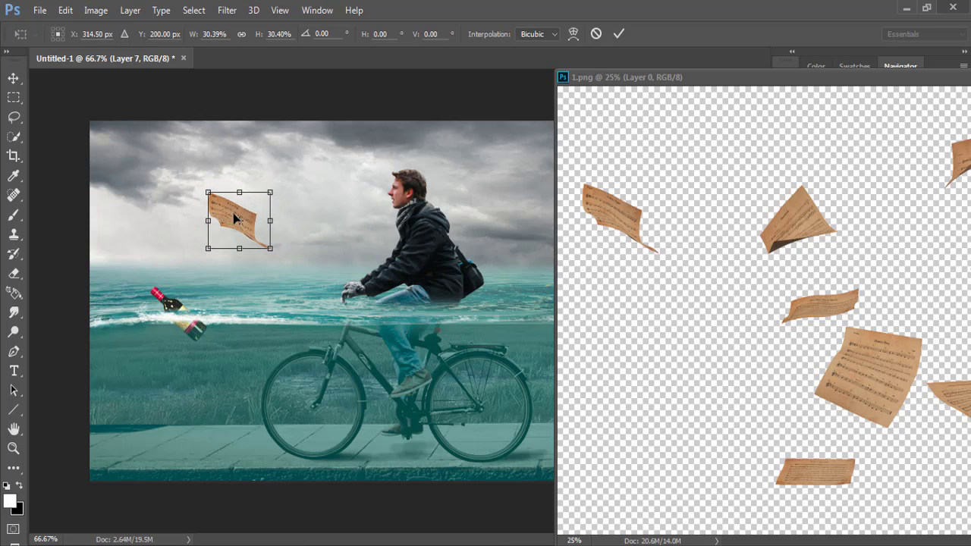
drag(224, 216, 133, 227)
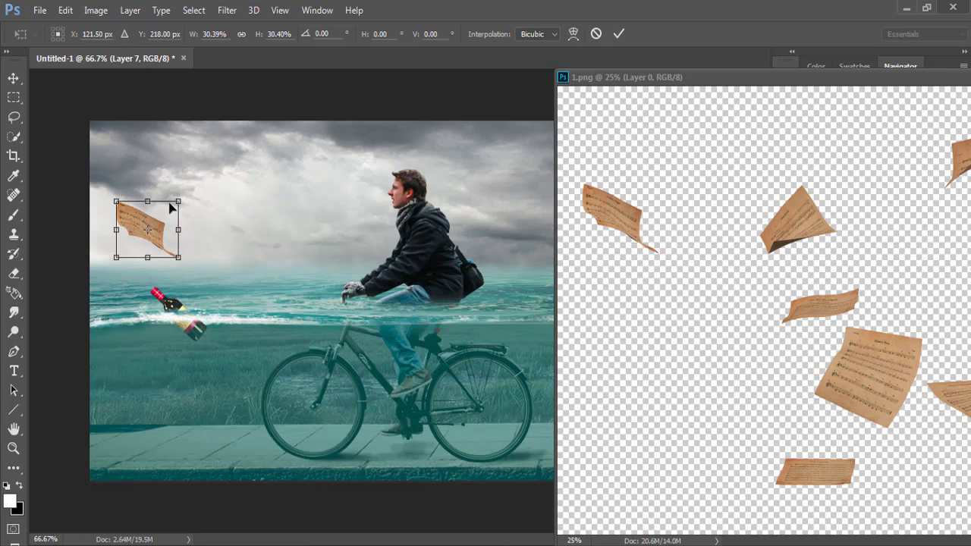
drag(179, 203, 166, 222)
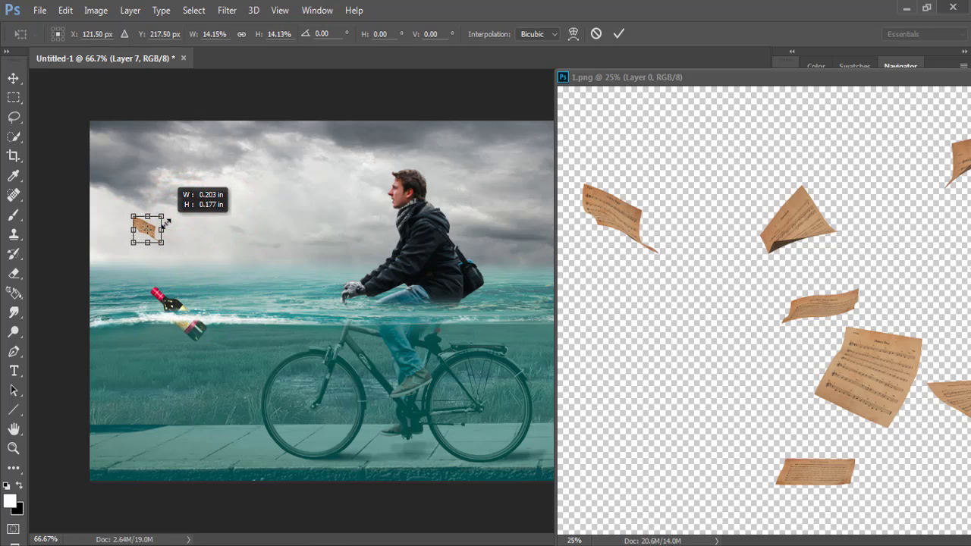
click(619, 35)
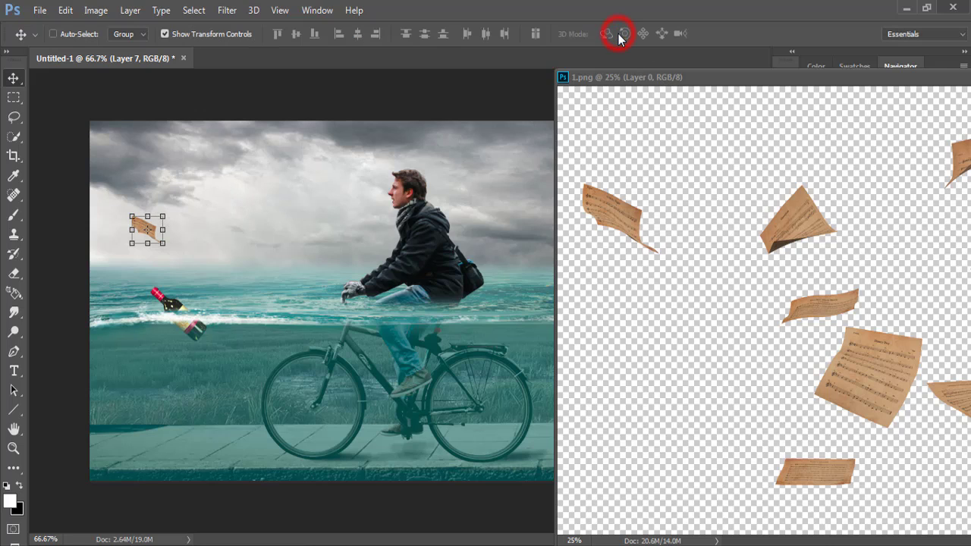
click(647, 225)
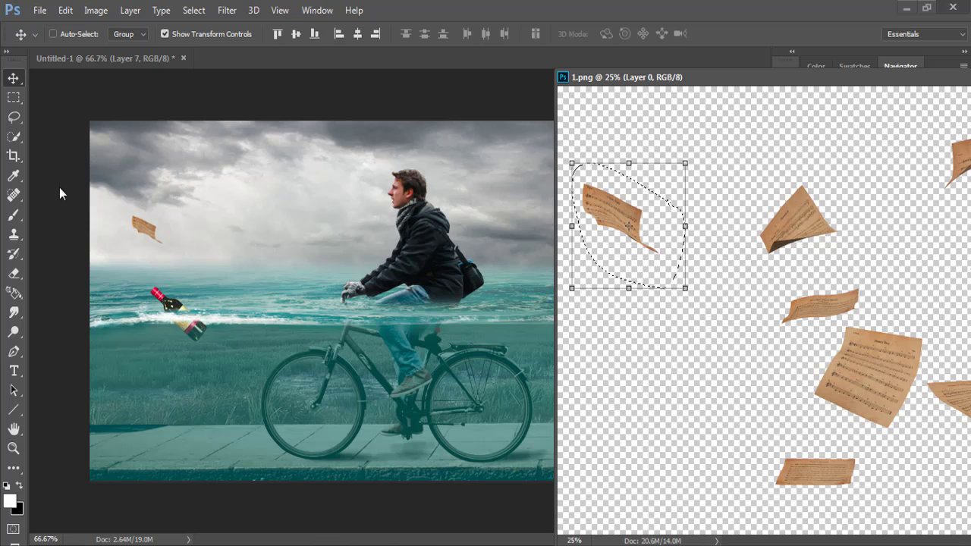
- Bring another paper sheet in, scaled to about a quarter, left of the cyclist
click(14, 116)
mouse_move(809, 161)
mouse_down()
mouse_move(763, 282)
mouse_move(804, 167)
mouse_up()
key(v)
drag(788, 223, 377, 235)
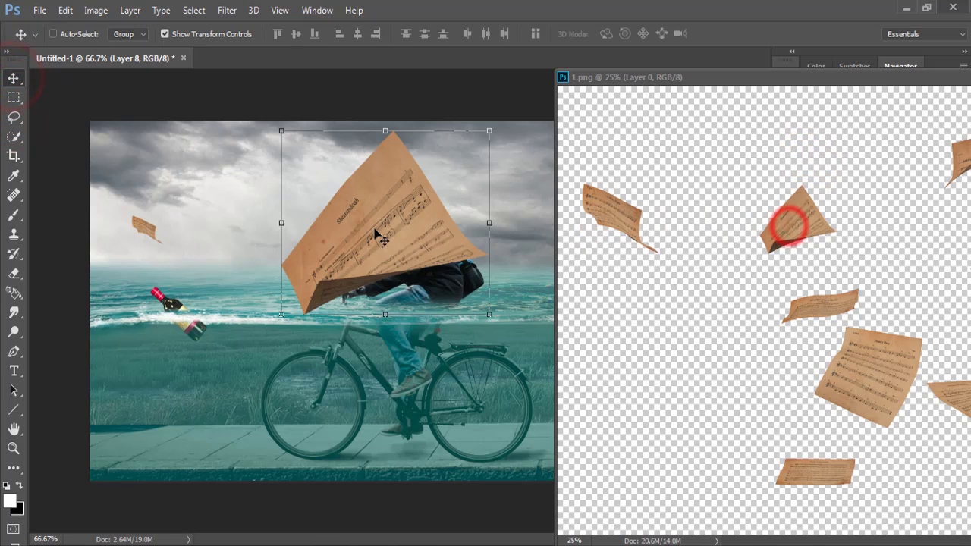
key(ctrl+t)
mouse_move(489, 131)
mouse_down()
mouse_move(410, 202)
mouse_move(267, 273)
mouse_up()
click(614, 34)
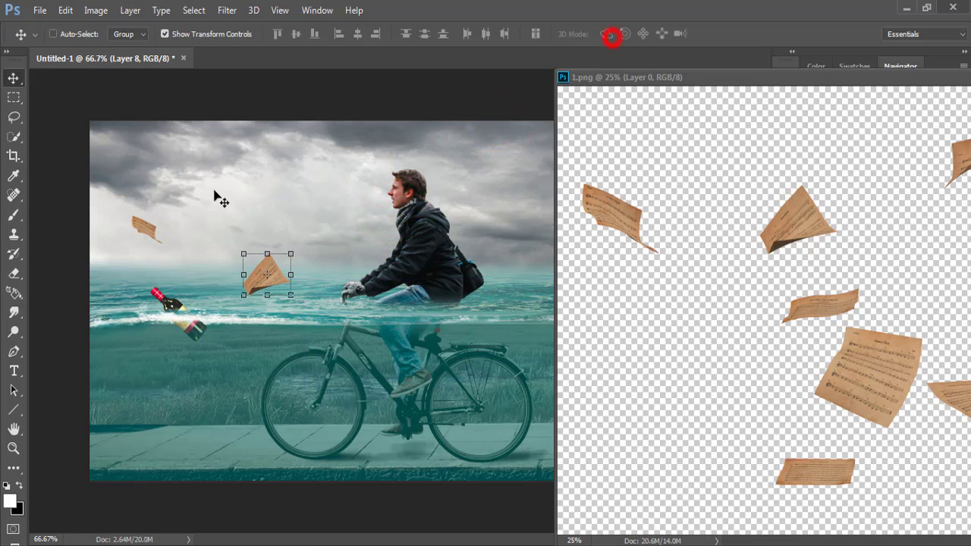
- Add a second small paper sheet higher up and to the left in the sky
key(l)
click(909, 309)
mouse_move(889, 315)
mouse_down()
mouse_move(934, 355)
mouse_move(884, 324)
mouse_up()
key(v)
mouse_move(905, 359)
mouse_down()
mouse_move(368, 123)
mouse_move(281, 232)
mouse_up()
mouse_move(229, 260)
mouse_down()
mouse_move(323, 219)
mouse_move(184, 209)
mouse_up()
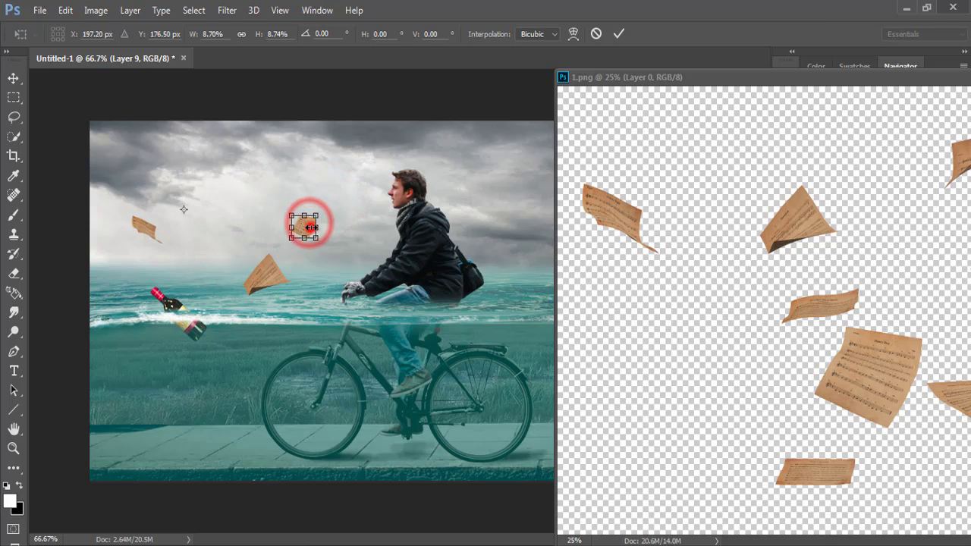
drag(303, 227, 254, 195)
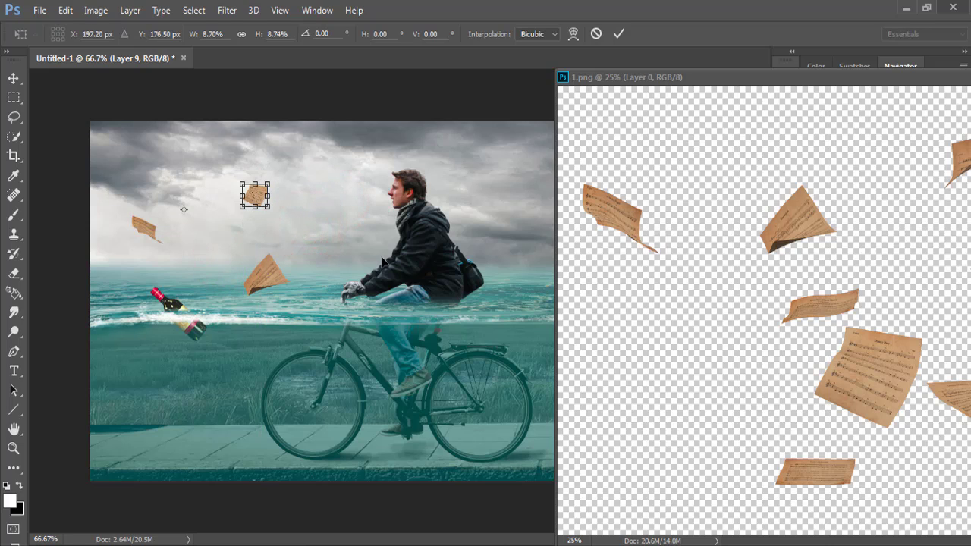
click(619, 35)
- Add the upper-right paper sheet, resized, in the upper-right sky
click(14, 116)
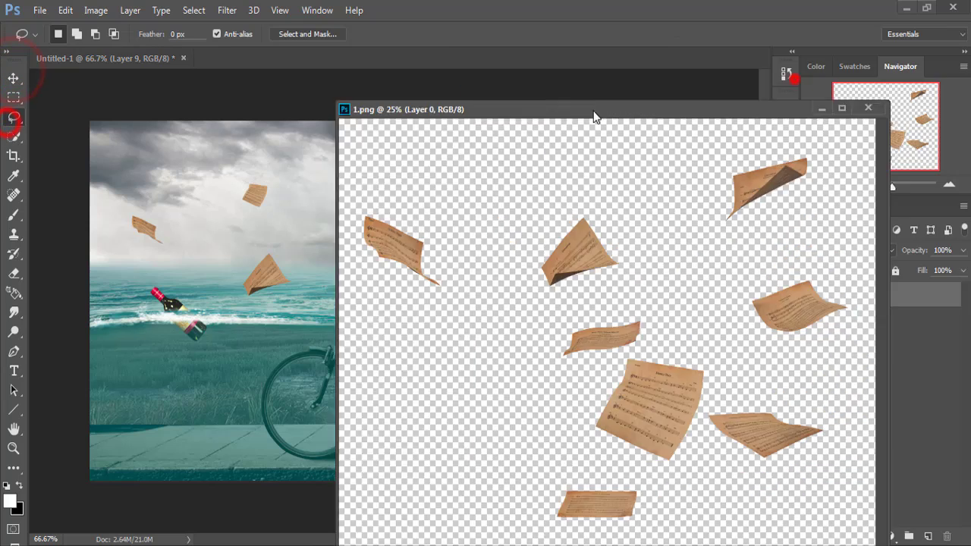
drag(576, 109, 633, 345)
drag(878, 384, 877, 388)
key(v)
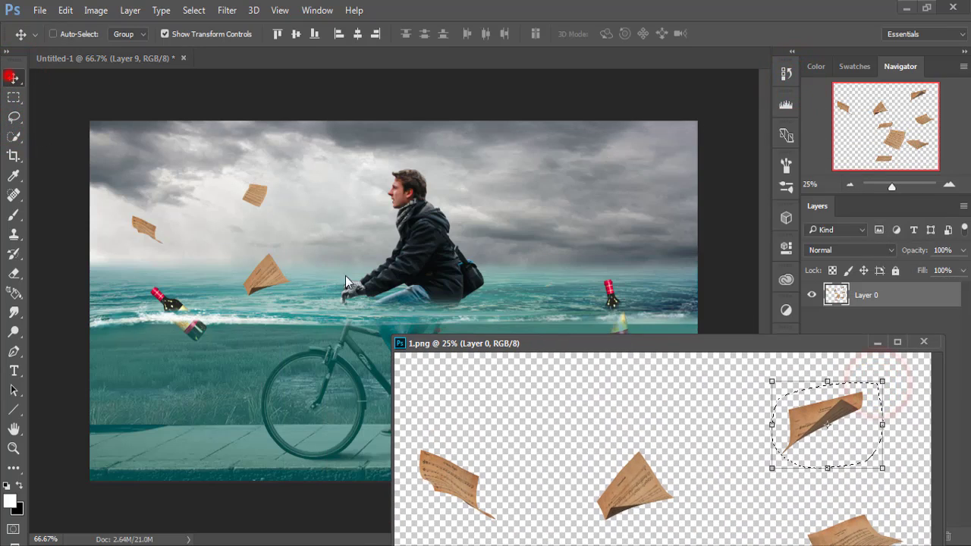
drag(835, 412, 509, 168)
mouse_move(580, 112)
mouse_down()
mouse_move(524, 200)
mouse_move(567, 168)
mouse_up()
click(619, 33)
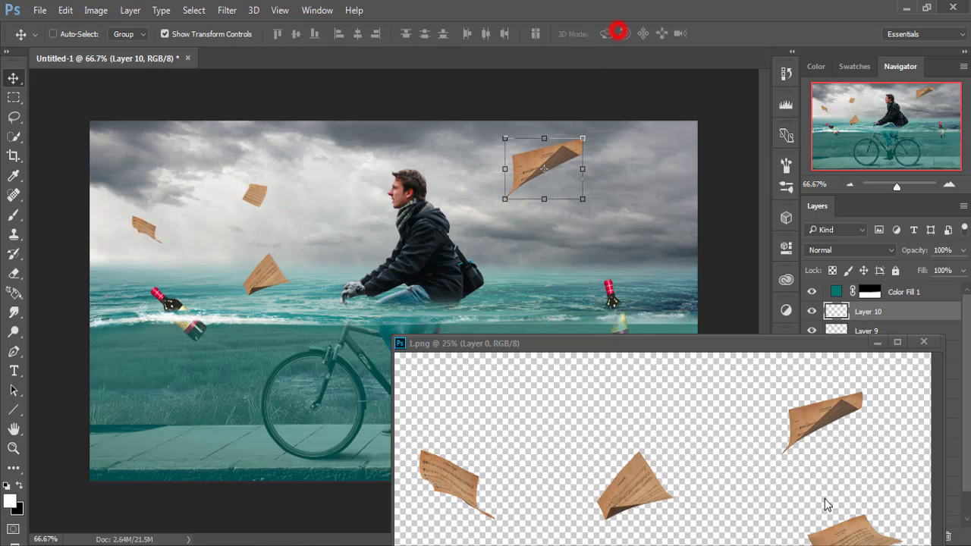
- Add the bottom-right paper sheet, shrunk, right of the cyclist, and close 1.png
click(15, 117)
drag(624, 342, 517, 263)
drag(769, 419, 808, 492)
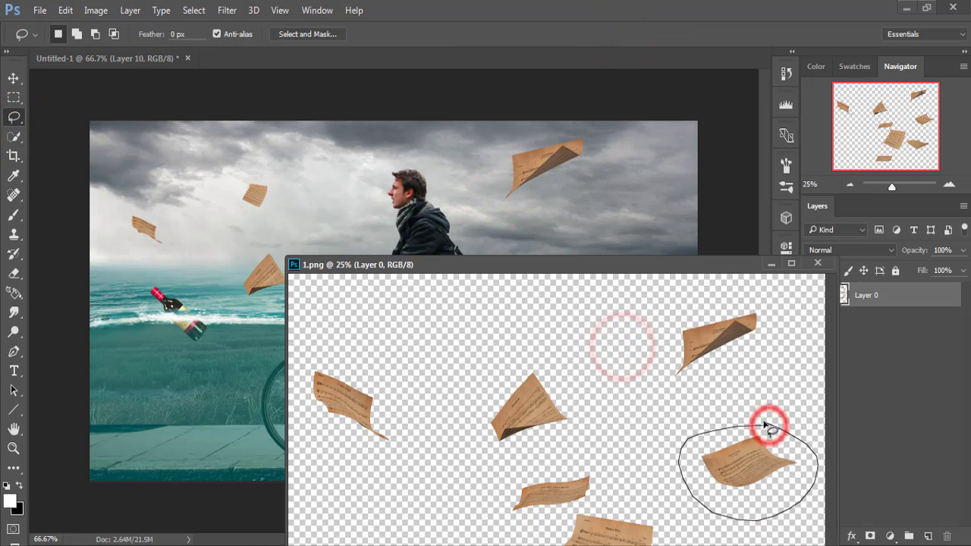
click(16, 79)
drag(772, 465, 584, 257)
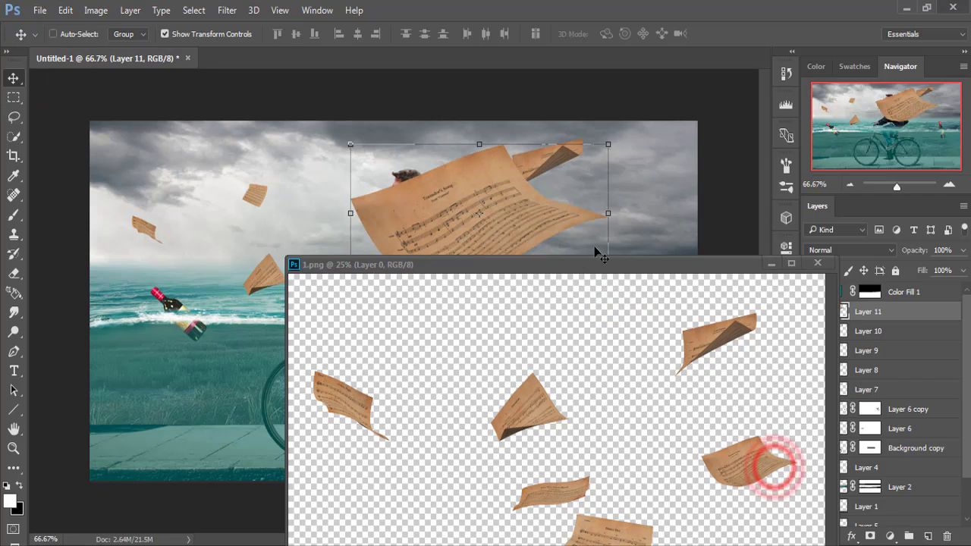
click(769, 264)
mouse_move(608, 145)
mouse_down()
mouse_move(535, 199)
mouse_move(525, 226)
mouse_move(627, 255)
mouse_up()
click(619, 33)
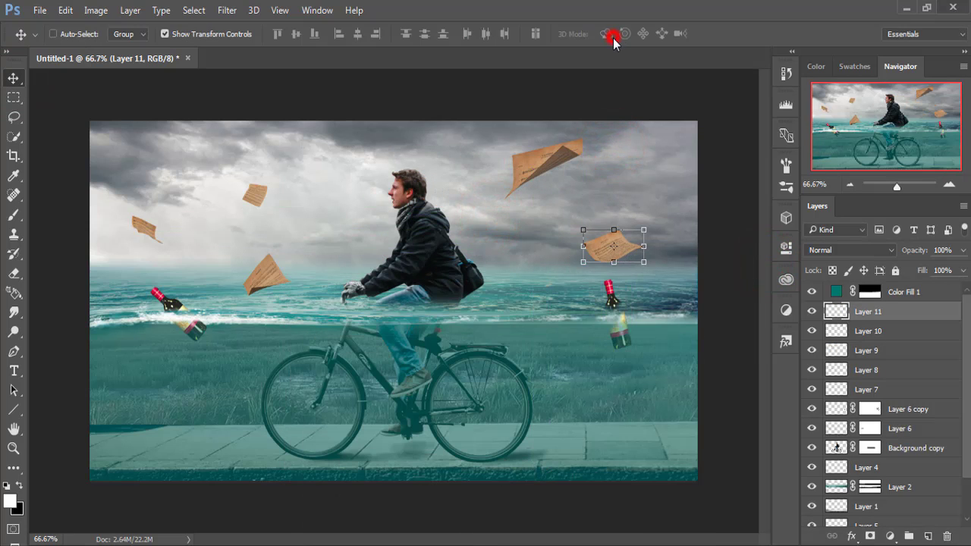
- Duplicate the latest paper layer and move the copy to the top-left corner
right_click(870, 314)
click(616, 148)
click(901, 175)
mouse_move(633, 244)
mouse_down()
mouse_move(121, 152)
mouse_move(102, 157)
mouse_up()
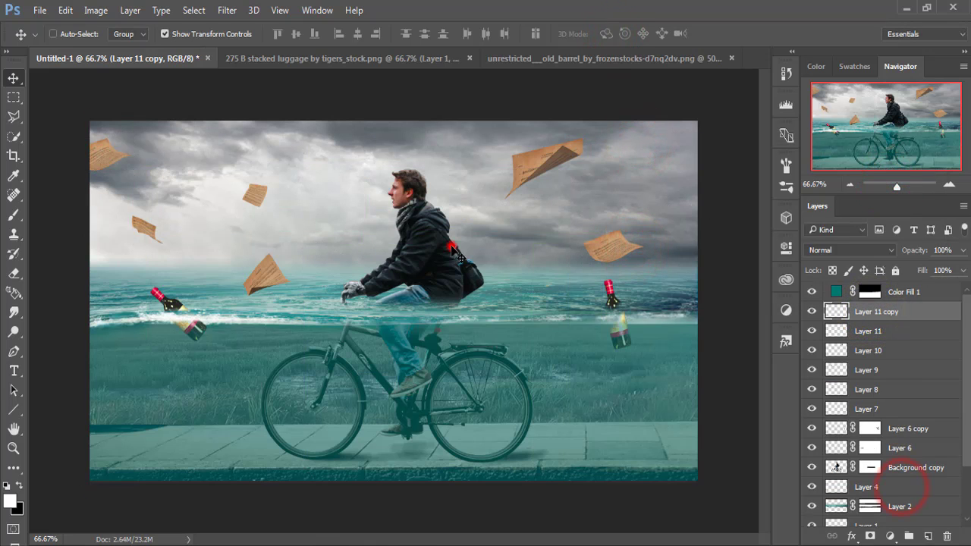
- Bring the barrel in as Layer 12, scale it to about 19%, and place it right of the cyclist
mouse_move(559, 59)
mouse_down()
mouse_move(547, 154)
mouse_move(700, 152)
mouse_up()
drag(705, 254, 320, 234)
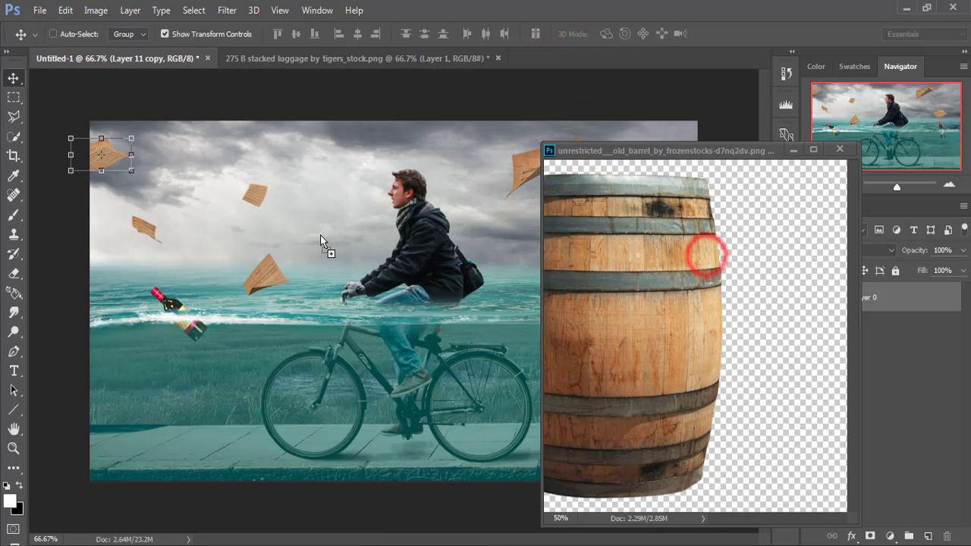
click(791, 154)
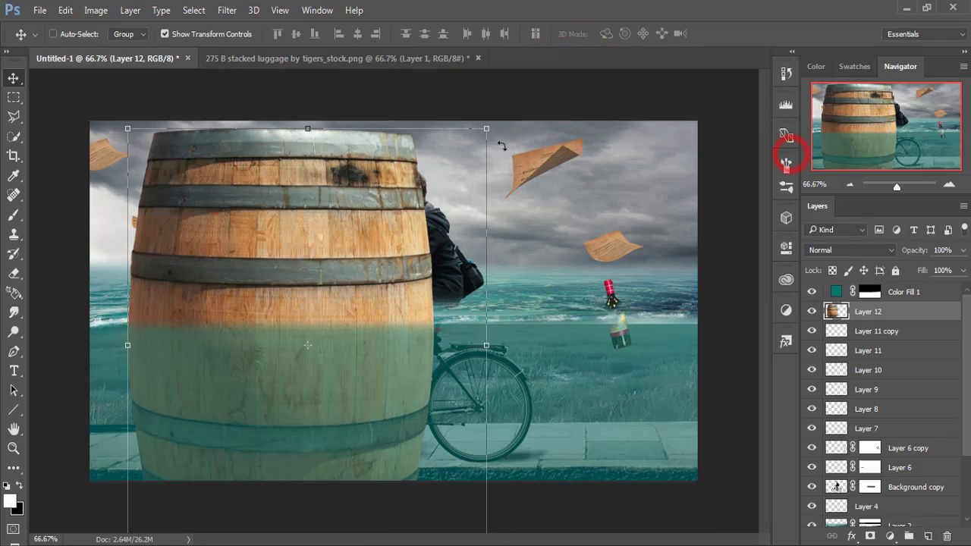
click(486, 129)
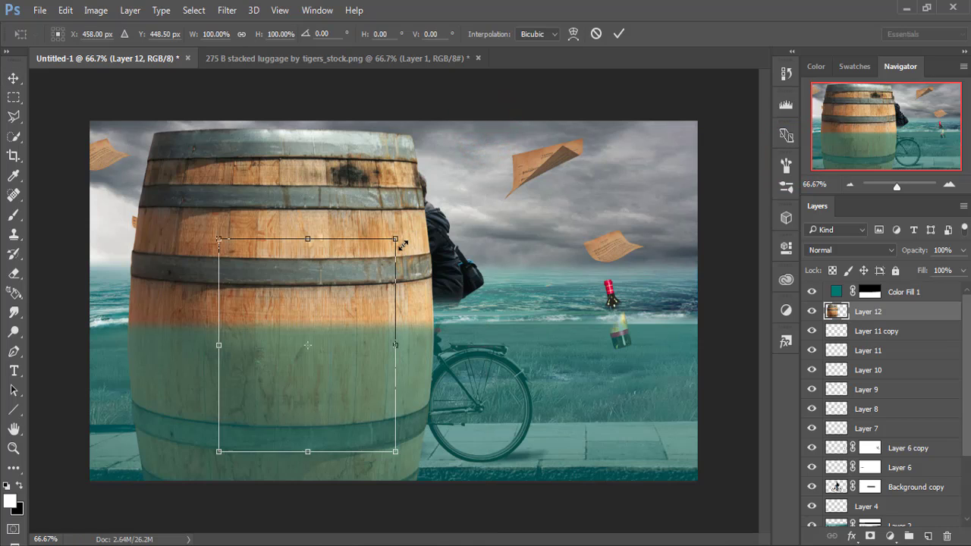
drag(383, 271, 349, 314)
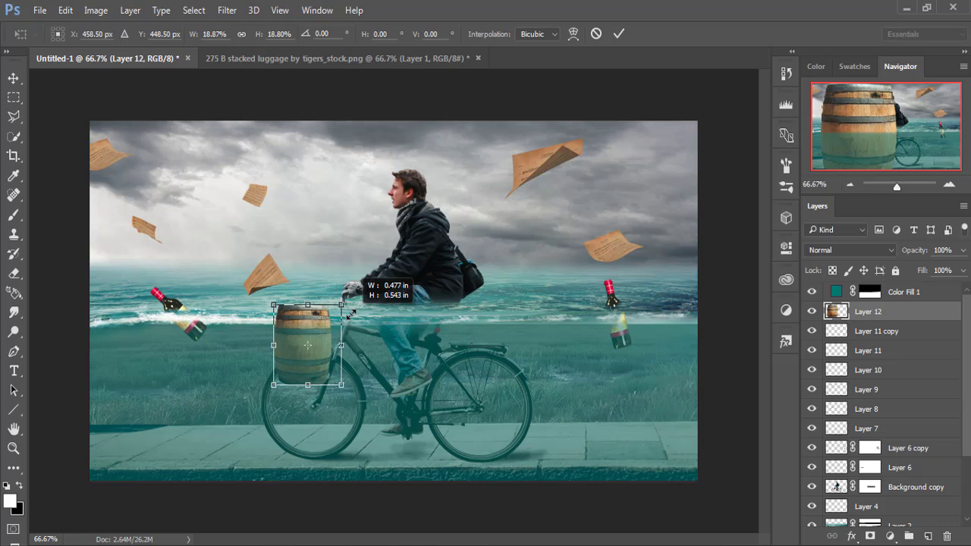
drag(353, 314, 353, 312)
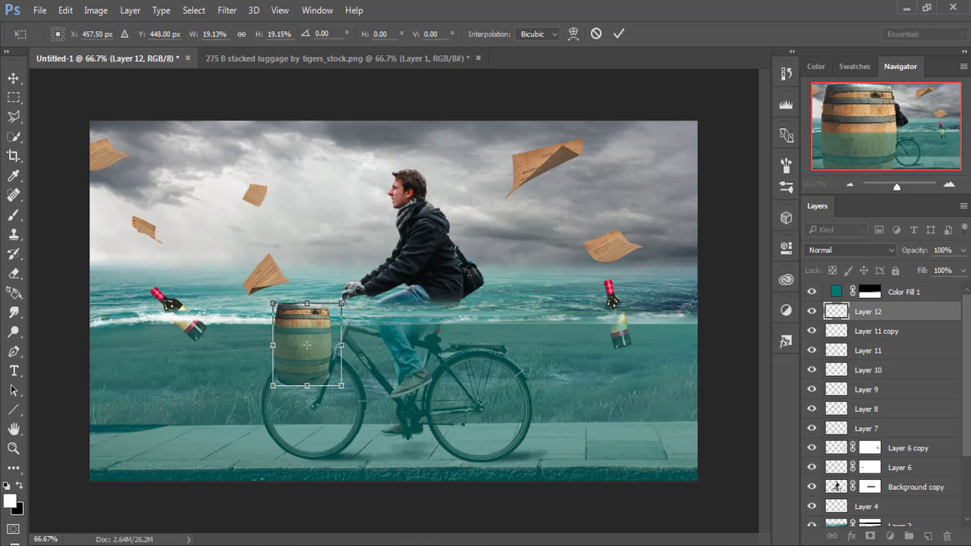
click(618, 35)
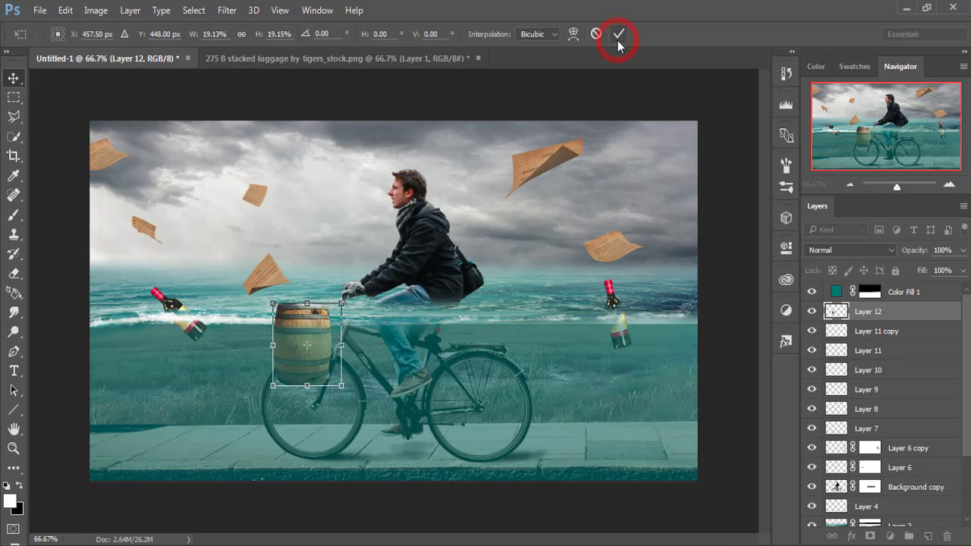
drag(319, 325, 590, 268)
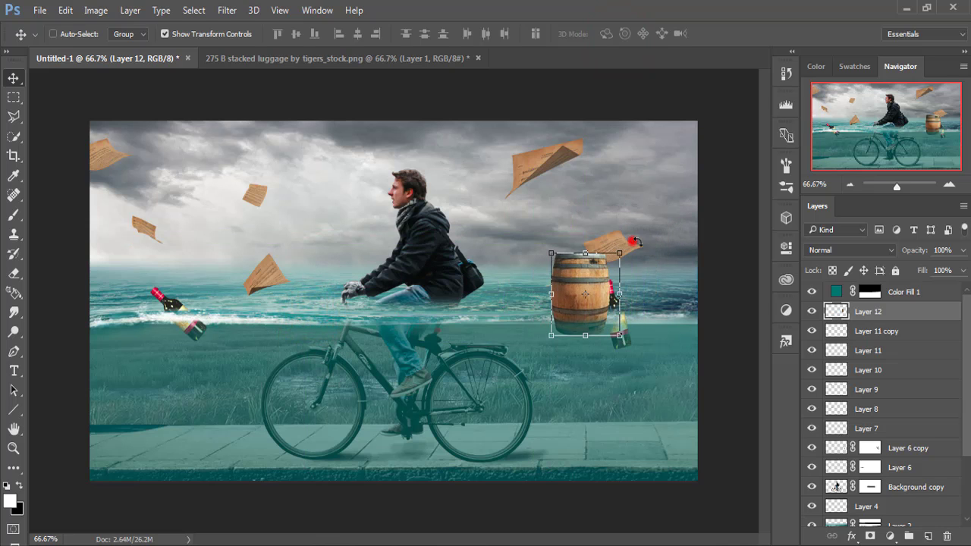
- Tilt the barrel about 69° onto its side and stretch its height slightly
mouse_move(634, 242)
mouse_down()
mouse_move(703, 353)
mouse_move(647, 390)
mouse_move(663, 326)
mouse_up()
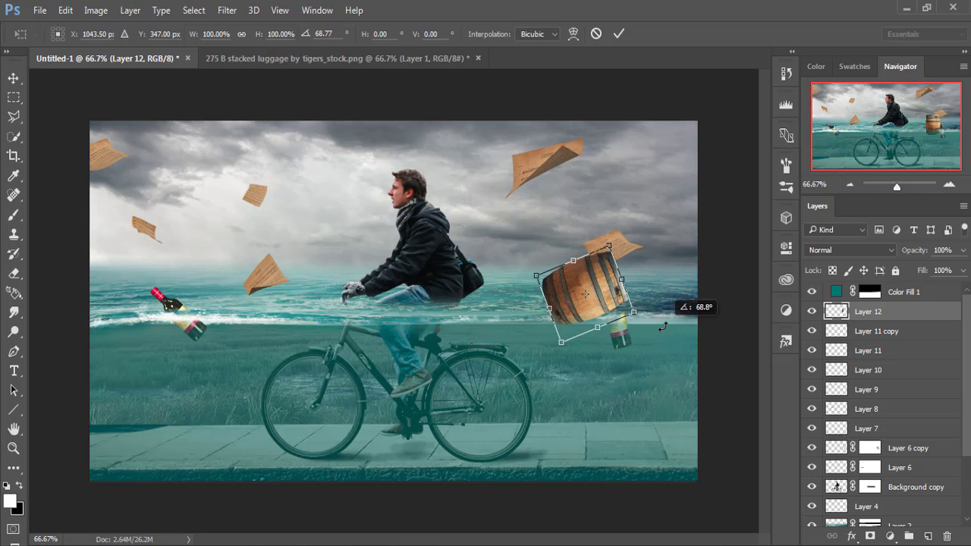
mouse_move(623, 279)
mouse_down()
mouse_move(641, 278)
mouse_move(570, 309)
mouse_up()
click(619, 33)
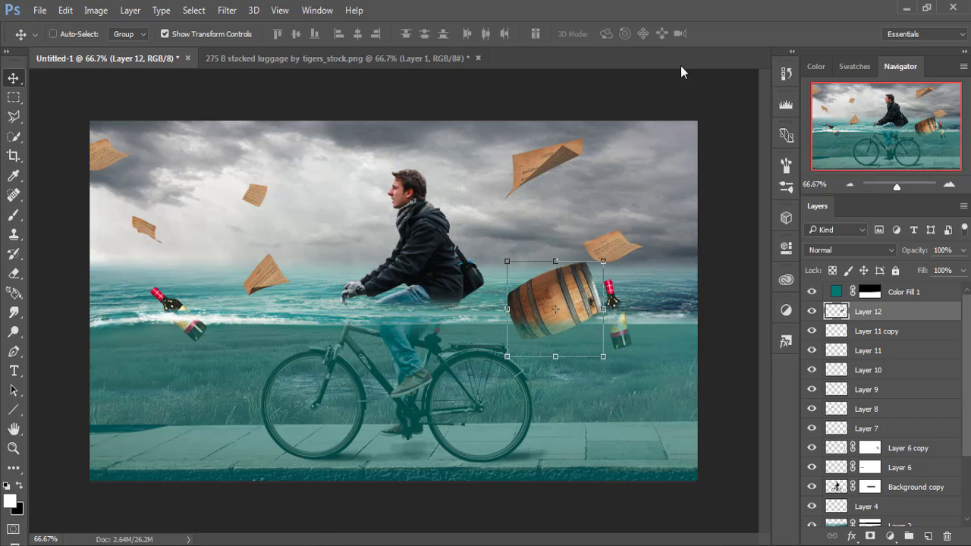
- Add a layer mask to Layer 12 and paint black over the barrel's lower half
click(870, 536)
key(x)
click(13, 220)
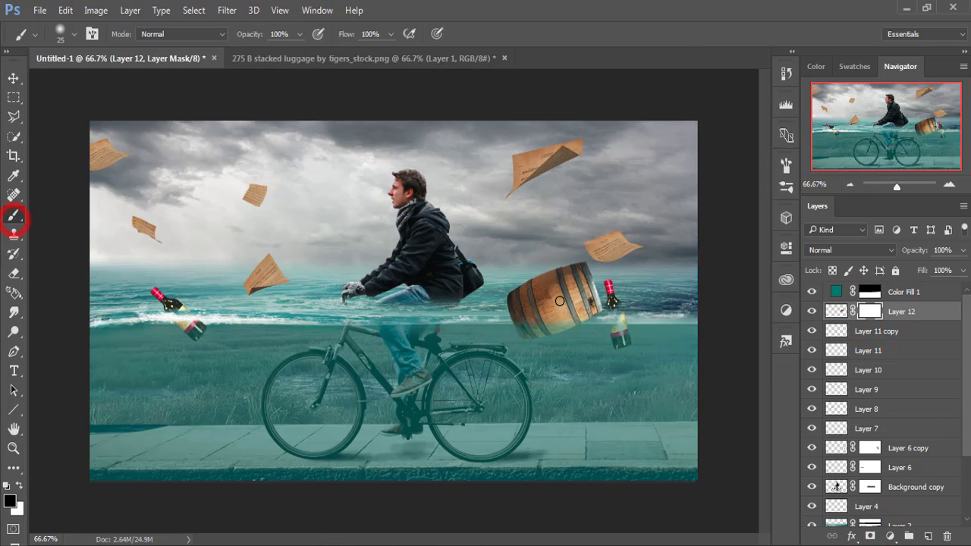
drag(540, 307, 530, 311)
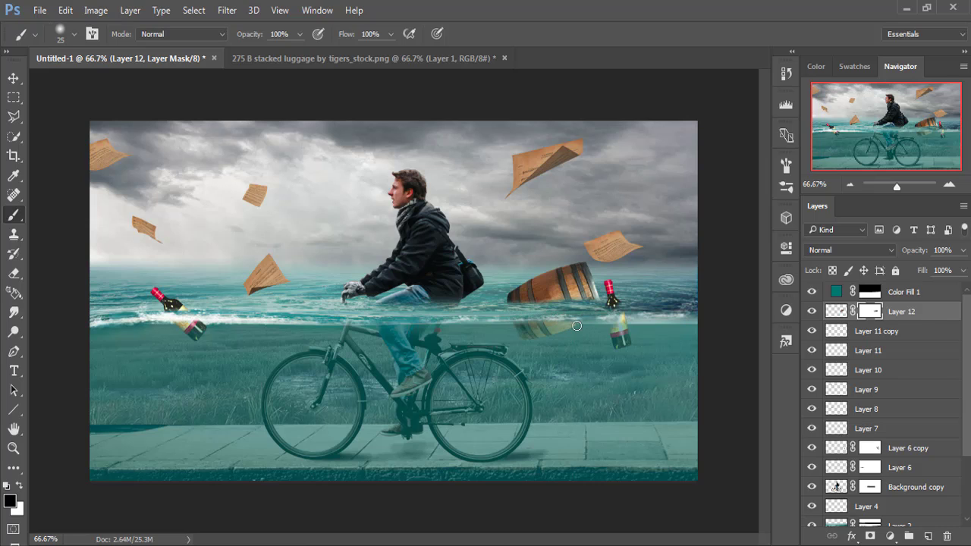
- Mask out the barrel's reflection on Layer 12, then tilt, skew and shrink the barrel
drag(577, 326, 548, 339)
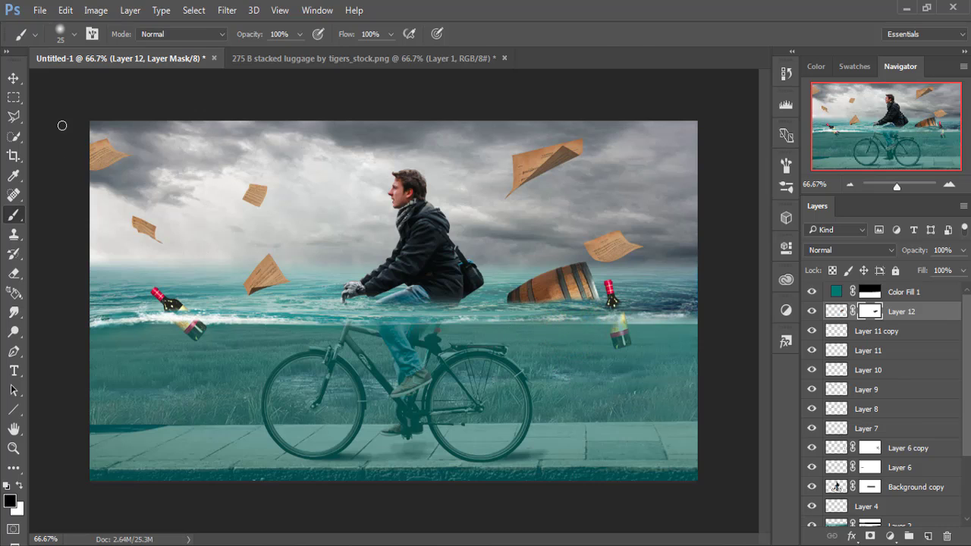
click(13, 78)
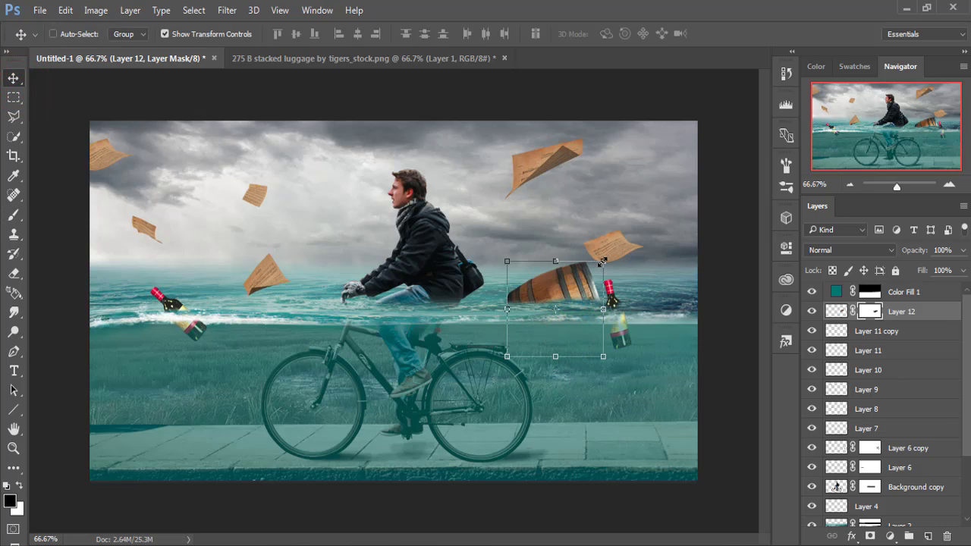
mouse_move(590, 294)
mouse_down()
mouse_move(617, 257)
mouse_move(607, 270)
mouse_up()
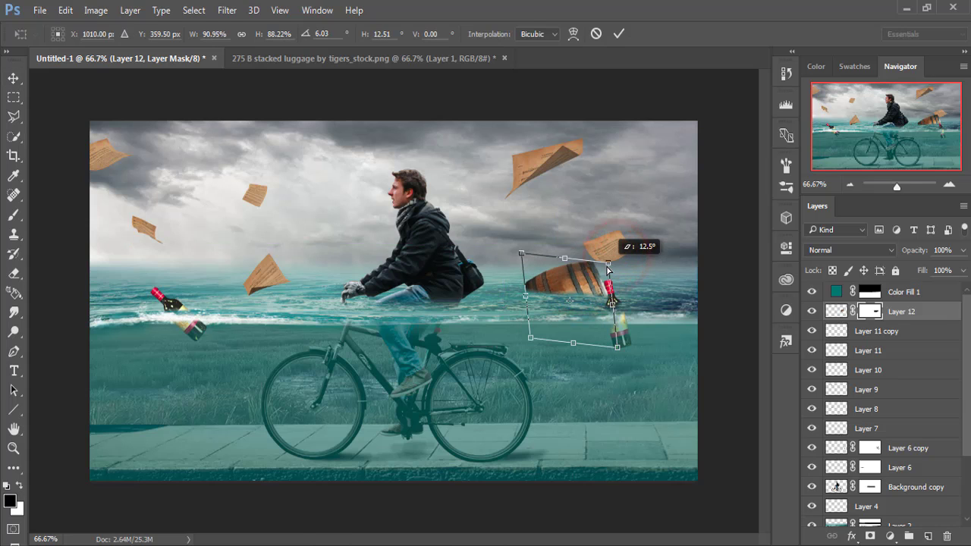
drag(629, 237, 604, 274)
click(623, 40)
key(ctrl+t)
- Commit the barrel resize, copy the suitcase into Untitled-1, and close the luggage window
click(617, 34)
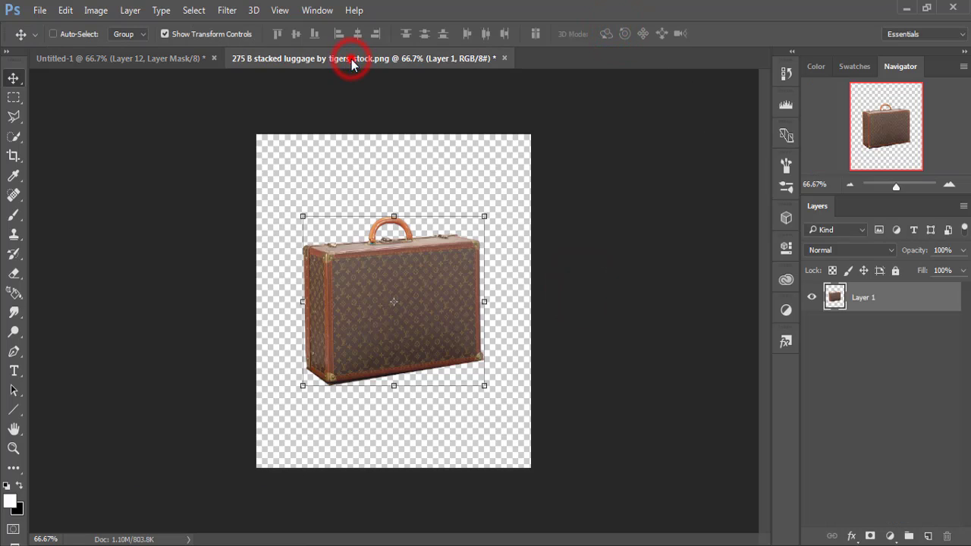
drag(351, 59, 355, 159)
drag(715, 353, 301, 252)
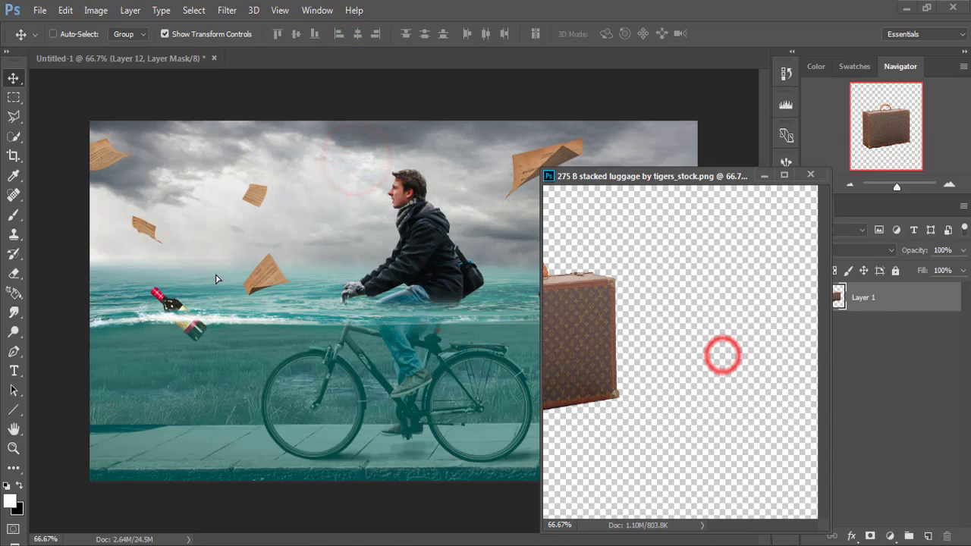
click(767, 176)
- Shrink the suitcase to about 45%, tilt it left of the cyclist, and add a layer mask
mouse_move(263, 185)
mouse_down()
mouse_move(194, 253)
mouse_move(154, 218)
mouse_up()
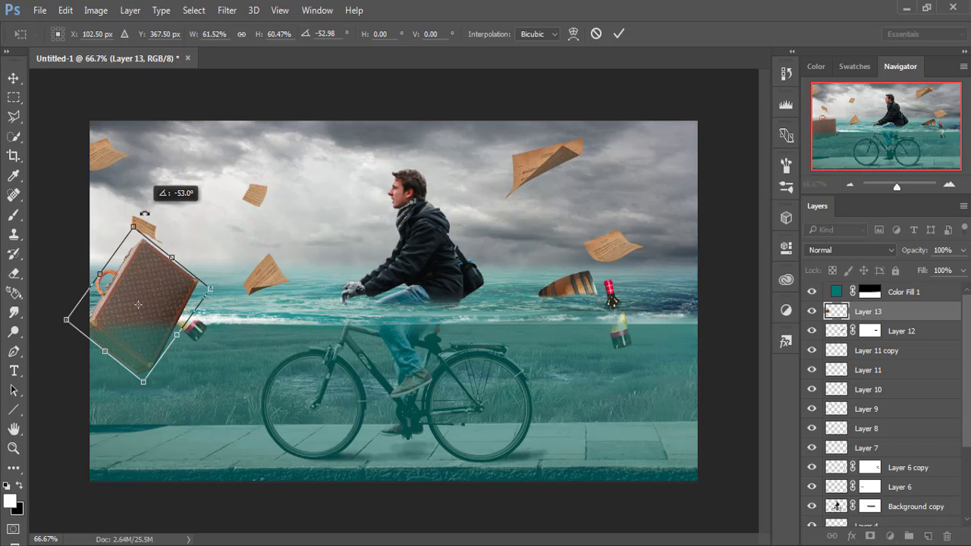
drag(156, 289, 197, 272)
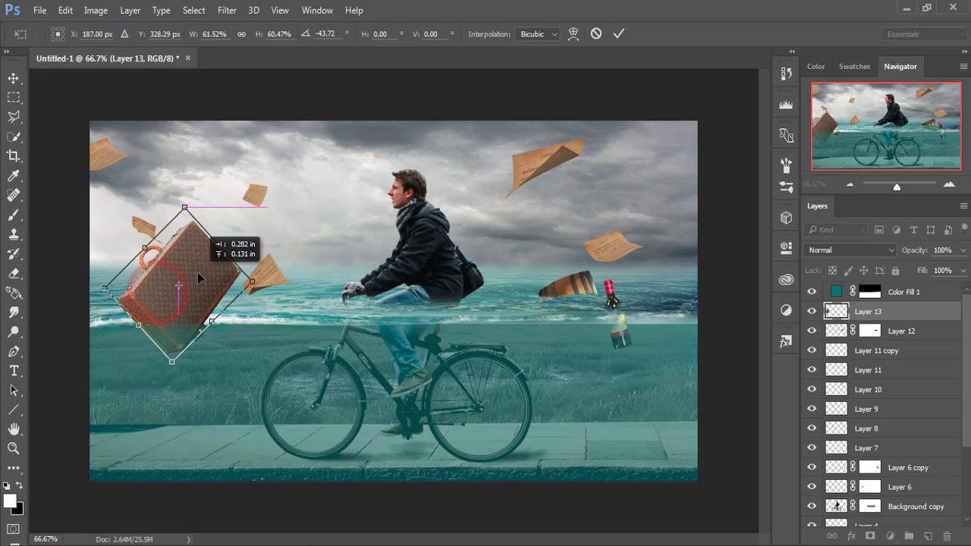
click(618, 33)
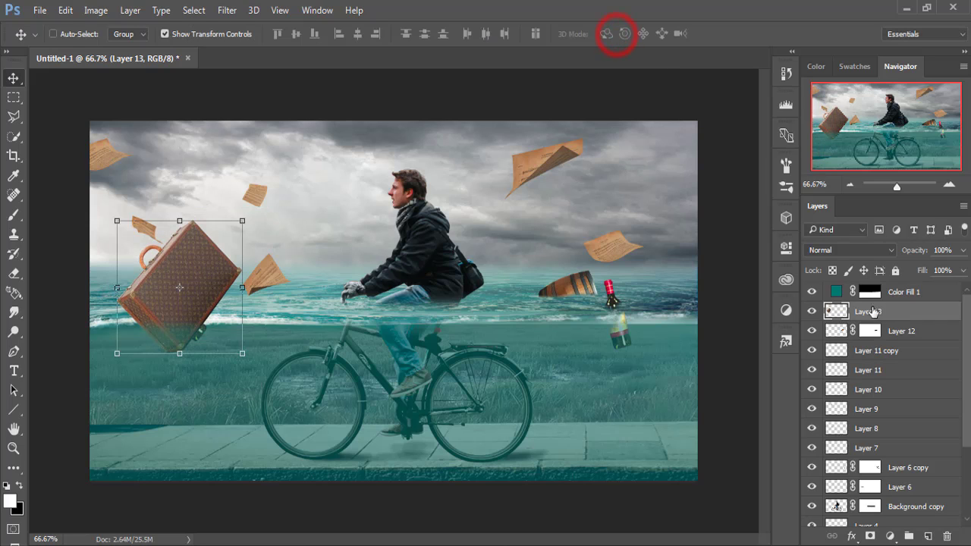
click(870, 537)
- Paint black on Layer 13's mask to hide the suitcase below the waterline
click(14, 215)
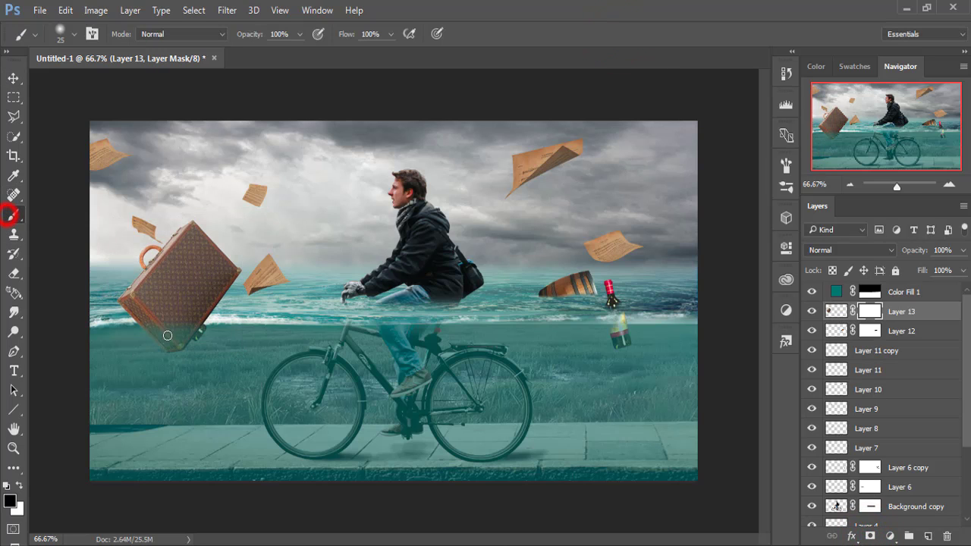
key(x)
mouse_move(117, 312)
mouse_down()
mouse_move(206, 312)
mouse_move(188, 300)
mouse_move(188, 326)
mouse_up()
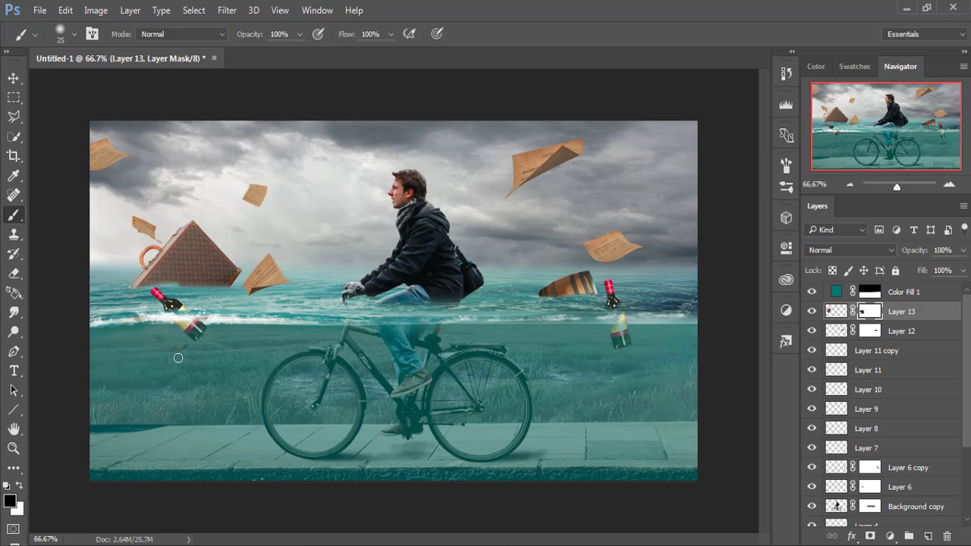
drag(178, 358, 151, 337)
- Scale the suitcase down to about 62% and nudge it slightly right
click(13, 78)
key(ctrl+t)
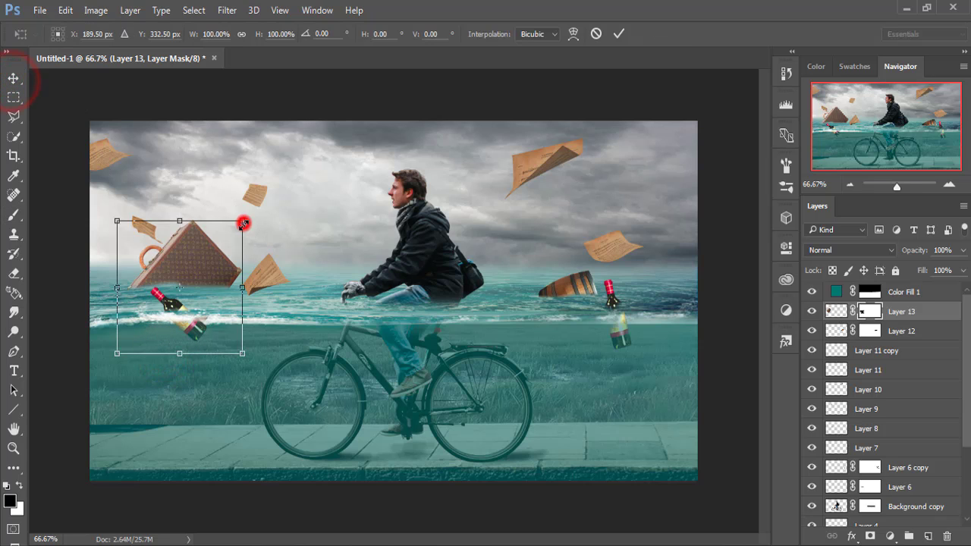
drag(239, 218, 219, 245)
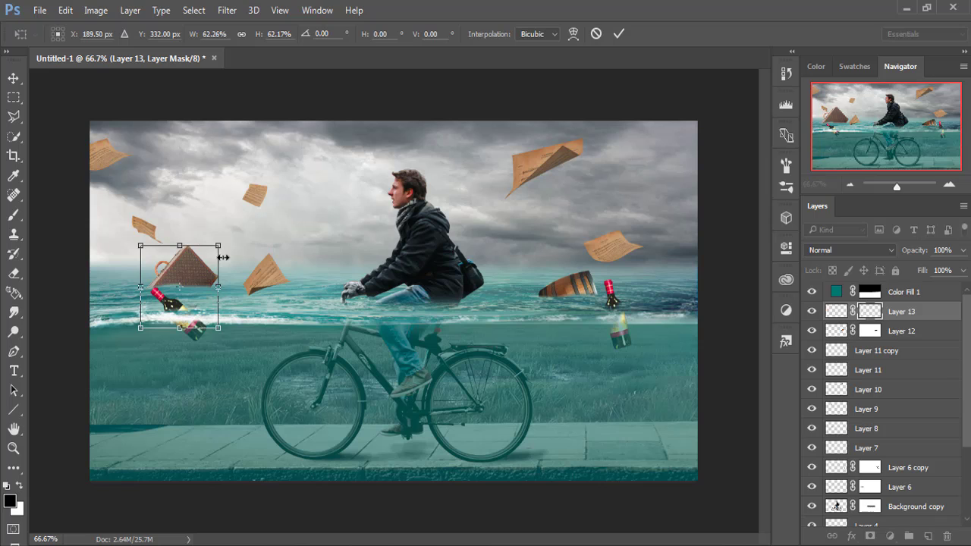
click(617, 35)
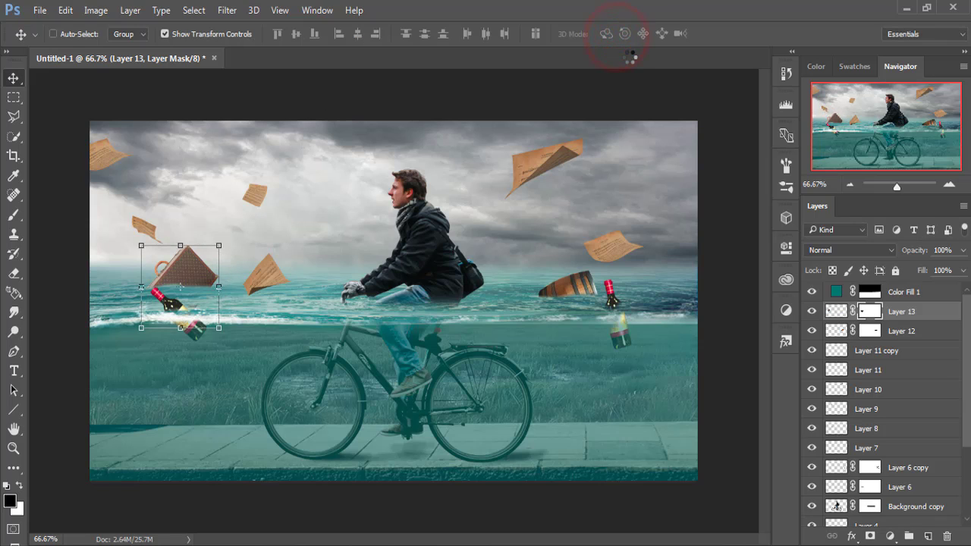
key(Right)
key(Right)
key(Right)
key(Right)
key(Right)
key(Right)
key(Right)
key(Right)
key(Right)
key(Right)
key(Right)
key(Right)
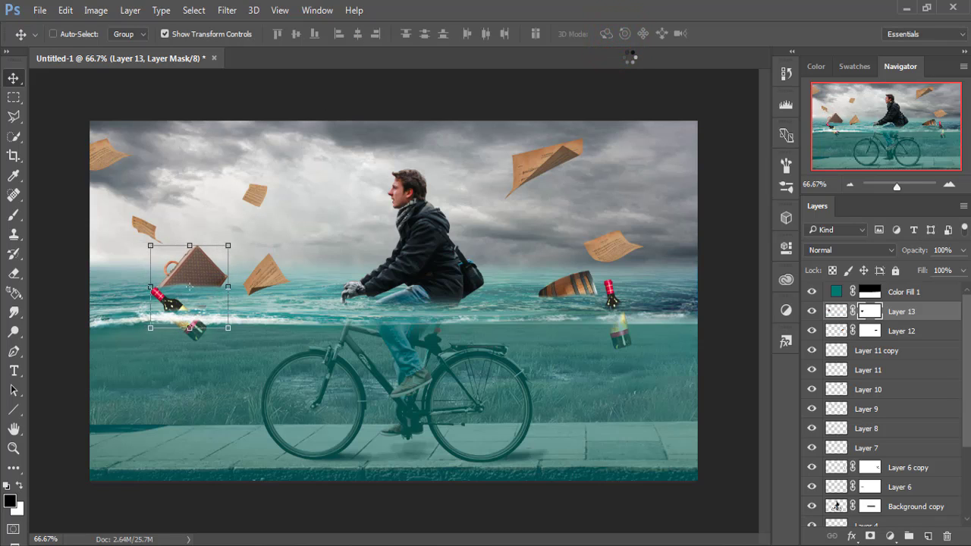
key(Right)
key(Right)
key(Right)
key(Right)
key(Right)
key(Right)
key(Right)
key(Right)
key(Right)
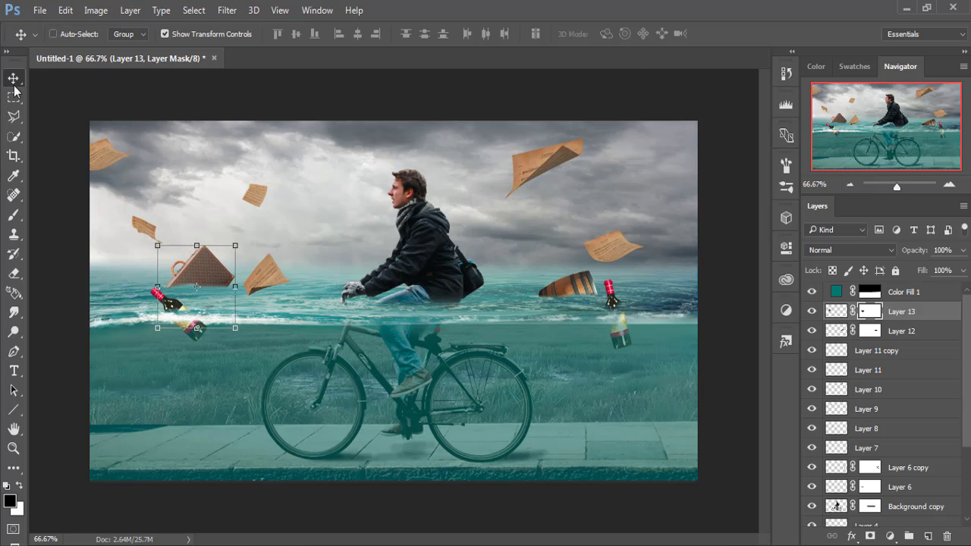
drag(965, 392, 914, 482)
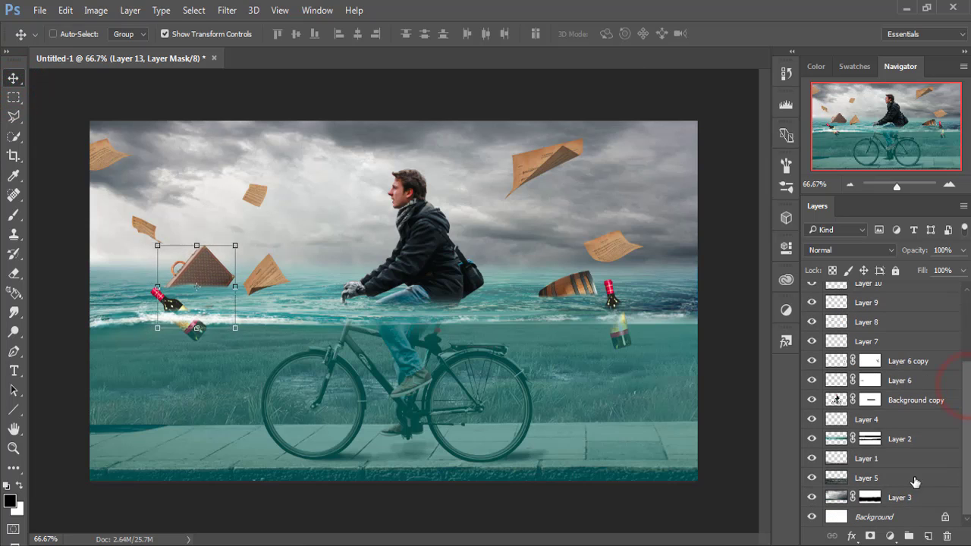
- Add a new layer above Layer 3 and set up a grey brush at 16% opacity, size 250
click(897, 498)
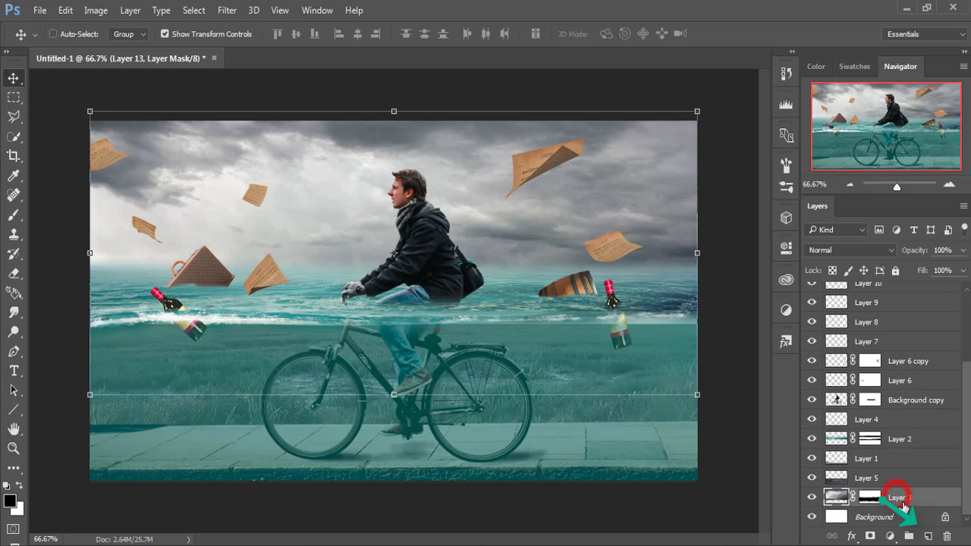
click(928, 536)
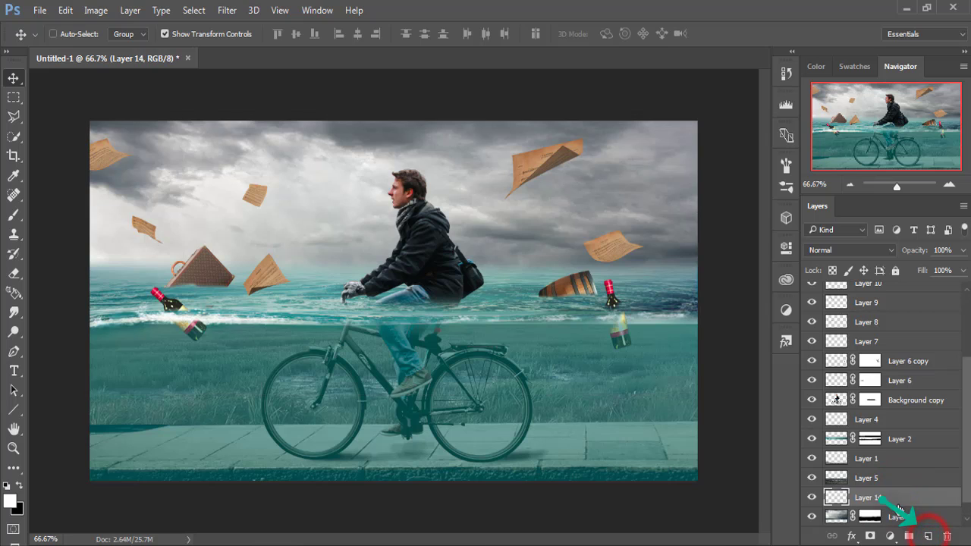
click(15, 218)
click(10, 500)
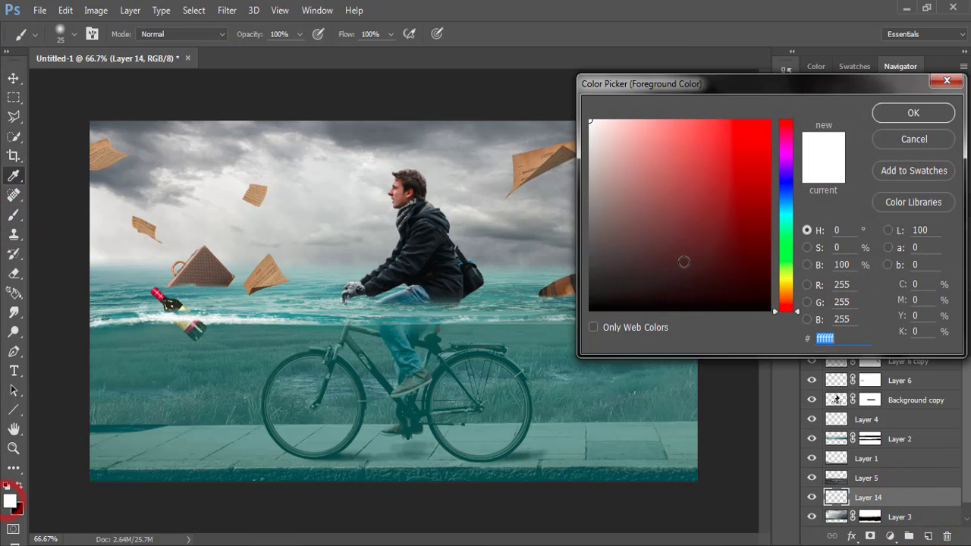
click(591, 203)
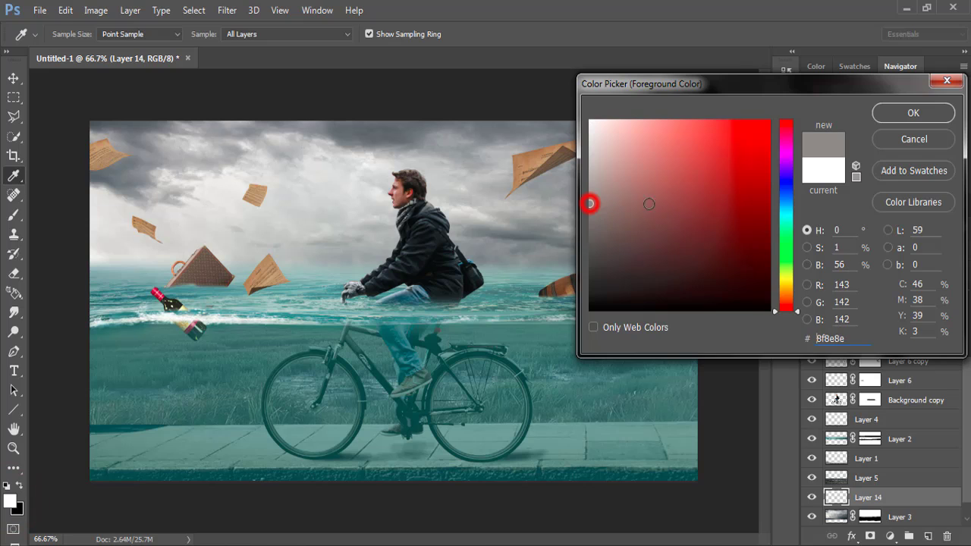
click(914, 112)
click(301, 34)
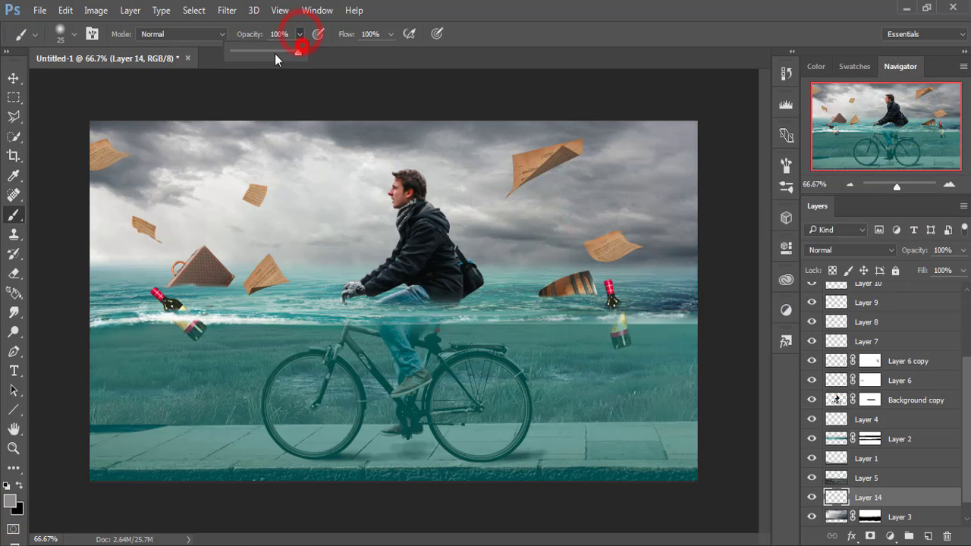
drag(247, 53, 243, 53)
key(bracketright)
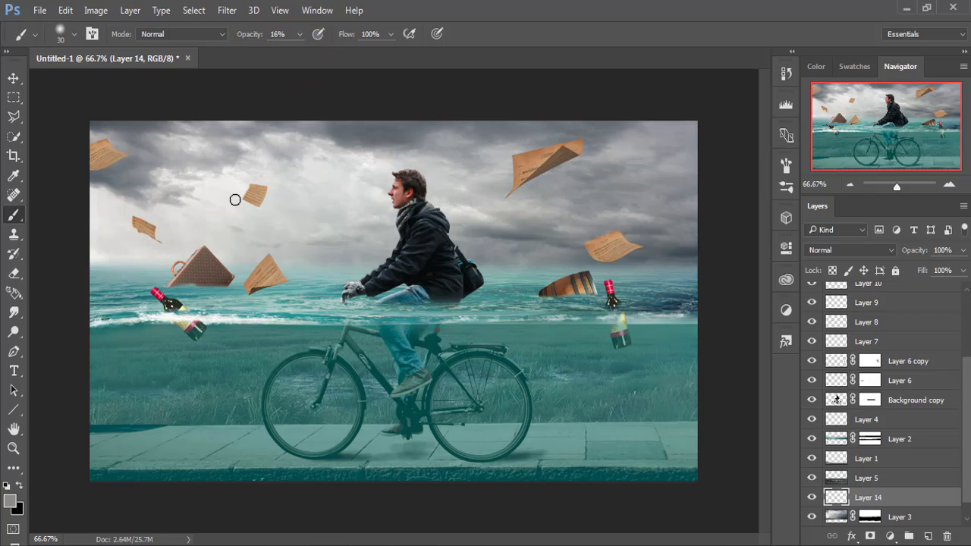
key(bracketright)
key(bracketright)
key(bracketright)
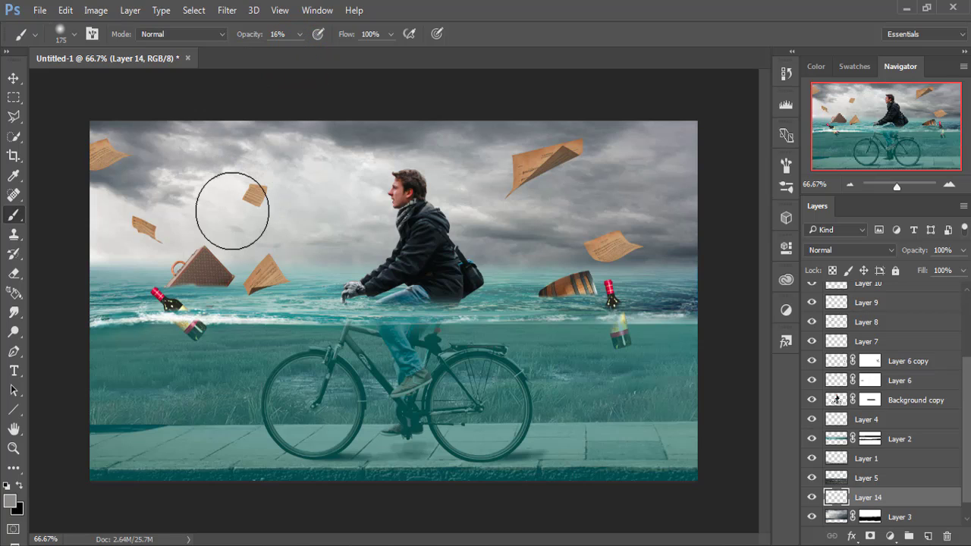
key(bracketright)
key(bracketright)
- Dab soft grey haze across the sky and horizon around the cyclist and suitcase
click(231, 211)
click(185, 214)
click(271, 189)
click(381, 173)
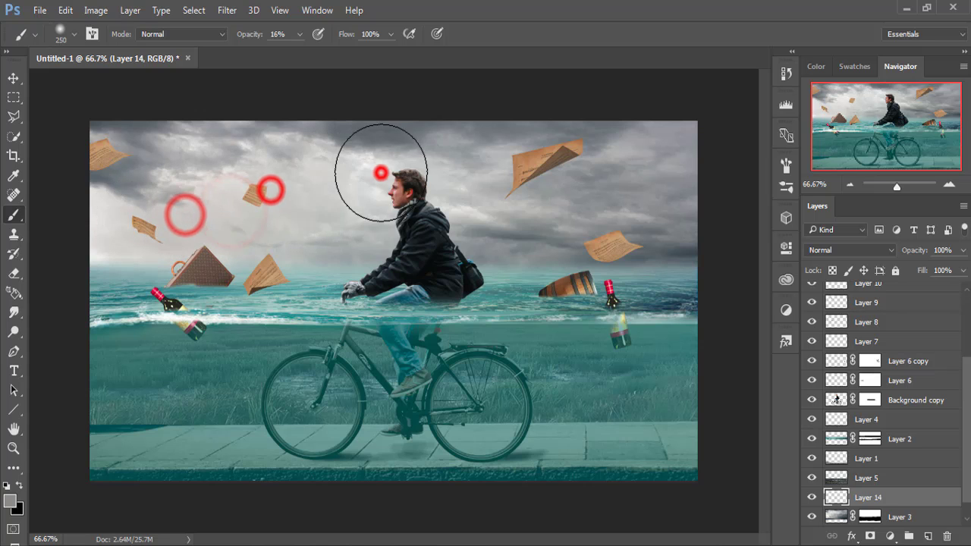
click(434, 207)
click(354, 230)
click(422, 206)
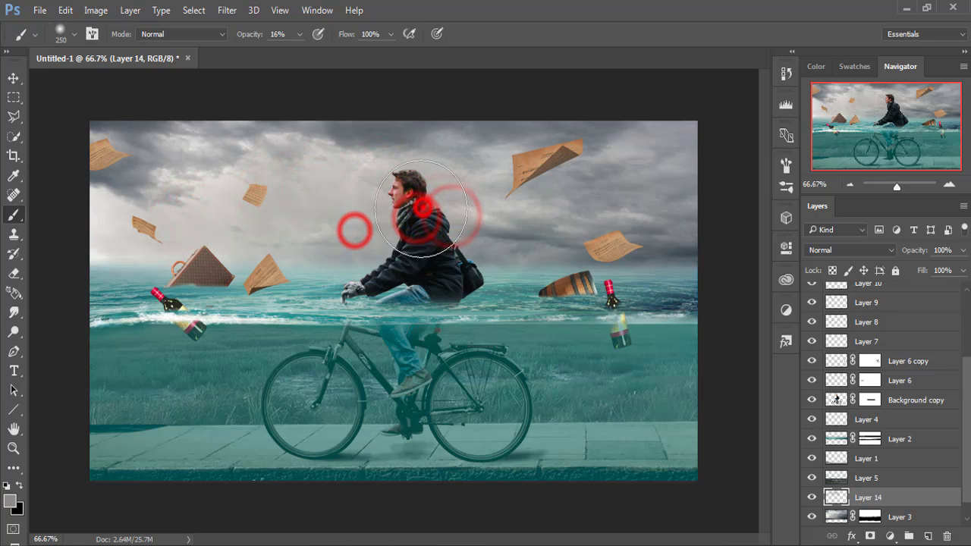
click(607, 220)
click(488, 251)
click(275, 265)
click(187, 266)
click(250, 253)
click(168, 260)
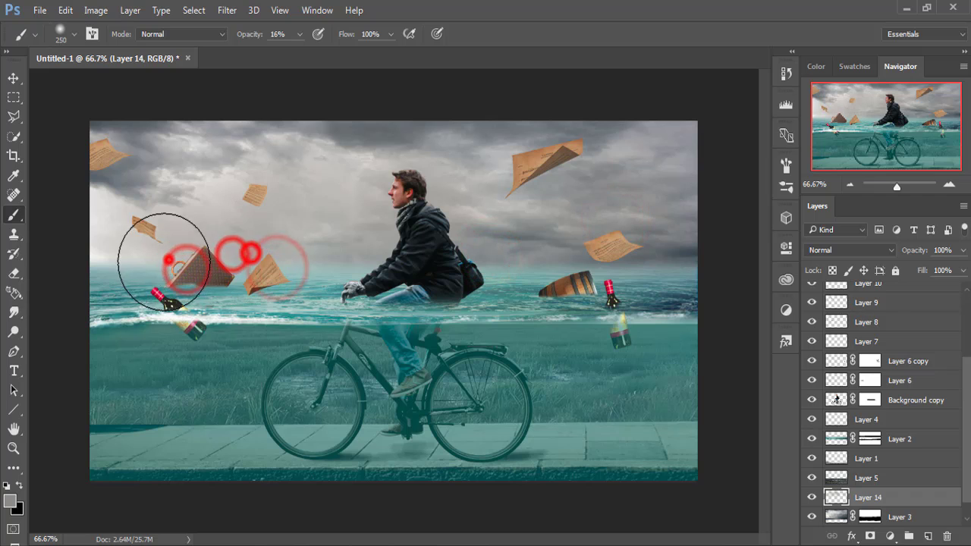
click(121, 264)
click(108, 208)
click(185, 227)
click(275, 188)
click(154, 221)
click(113, 232)
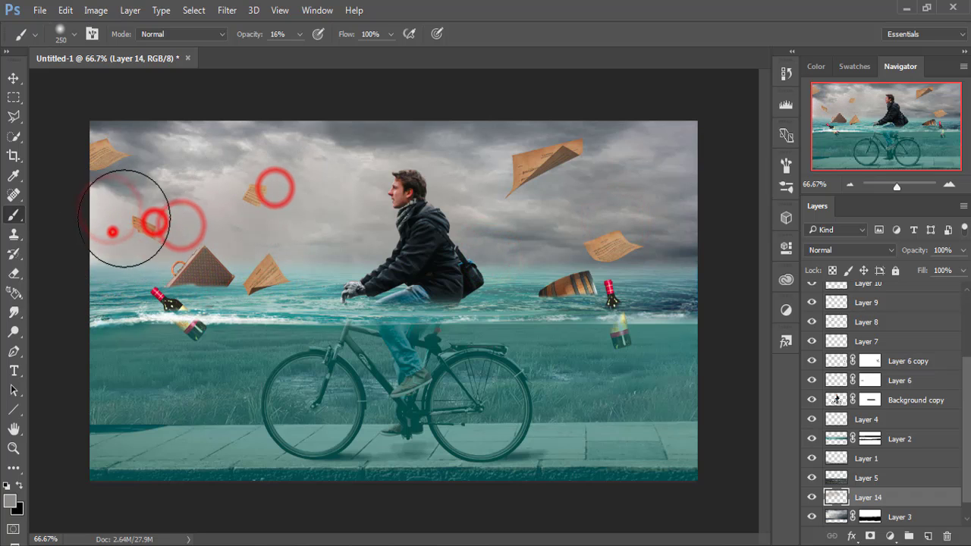
click(255, 180)
click(314, 165)
click(263, 202)
click(597, 191)
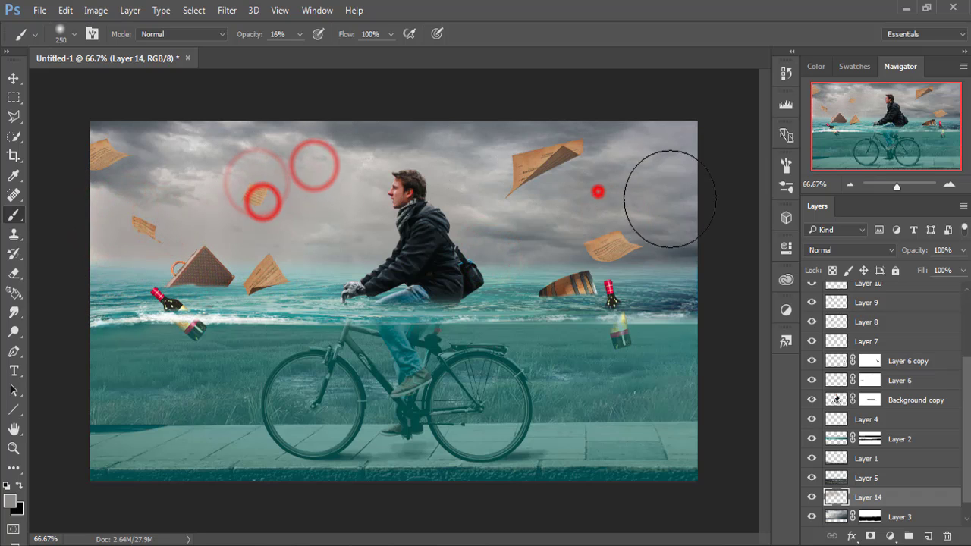
click(668, 198)
click(654, 174)
click(509, 229)
click(548, 233)
click(679, 246)
click(552, 196)
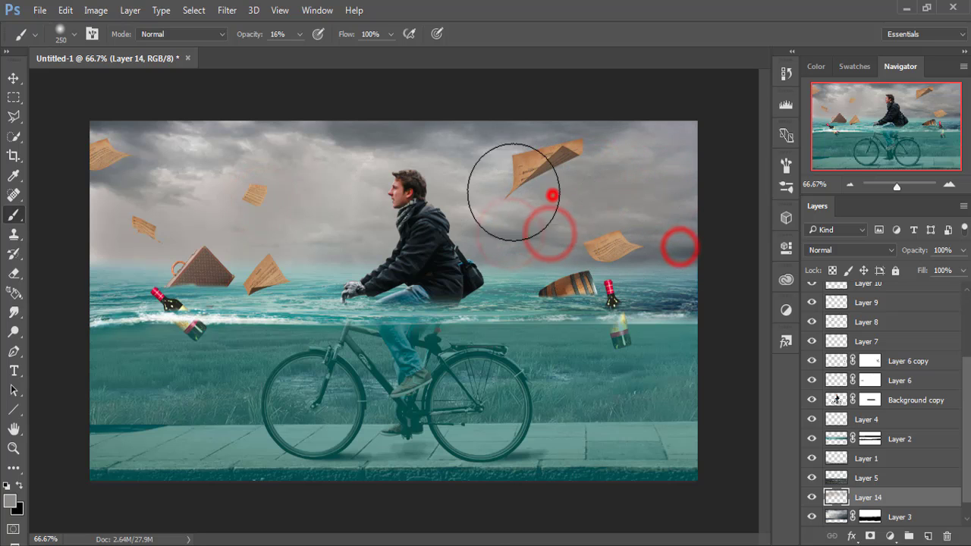
click(462, 164)
click(382, 221)
click(459, 226)
click(297, 262)
click(359, 263)
click(318, 265)
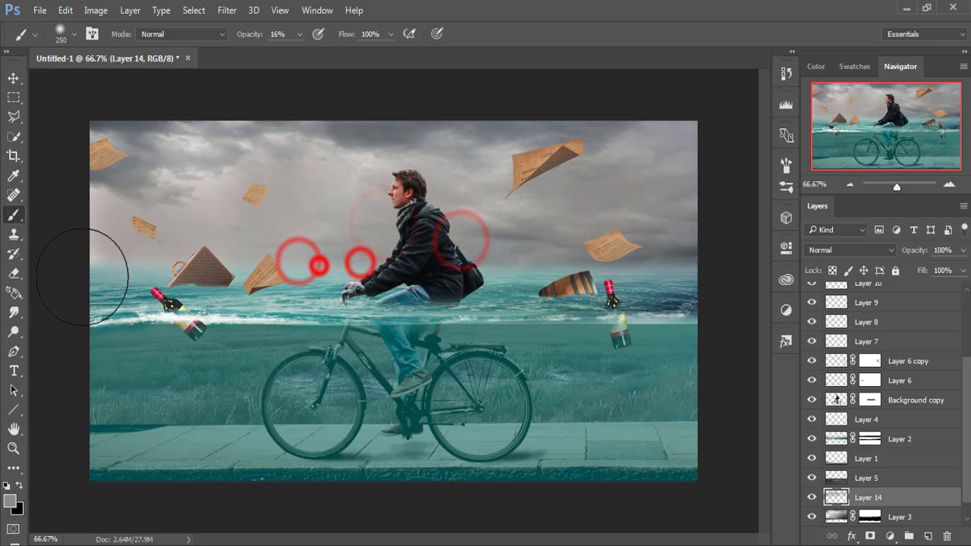
click(79, 276)
click(11, 78)
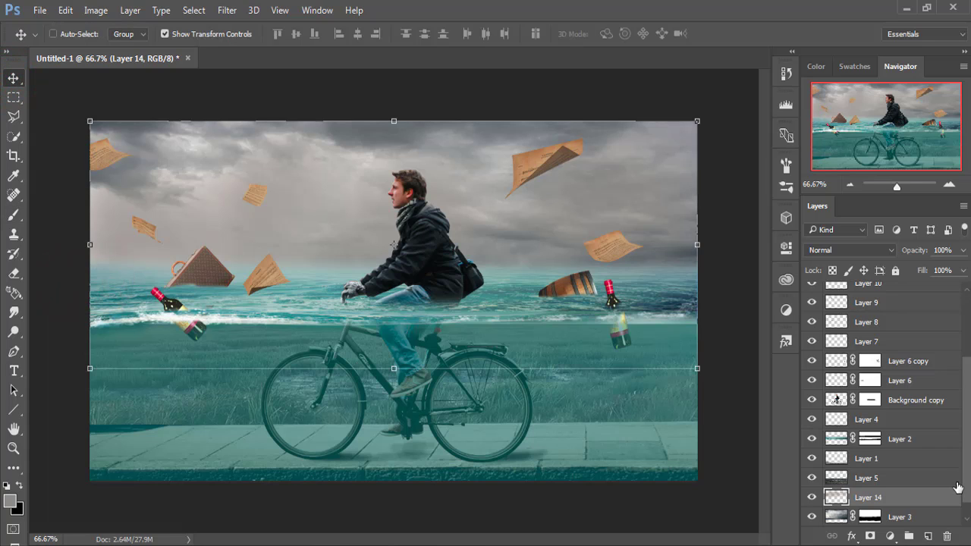
- Add a Color Balance layer above Color Fill 1 with midtones Cyan-Red -9, Yellow-Blue +20
drag(966, 475, 966, 413)
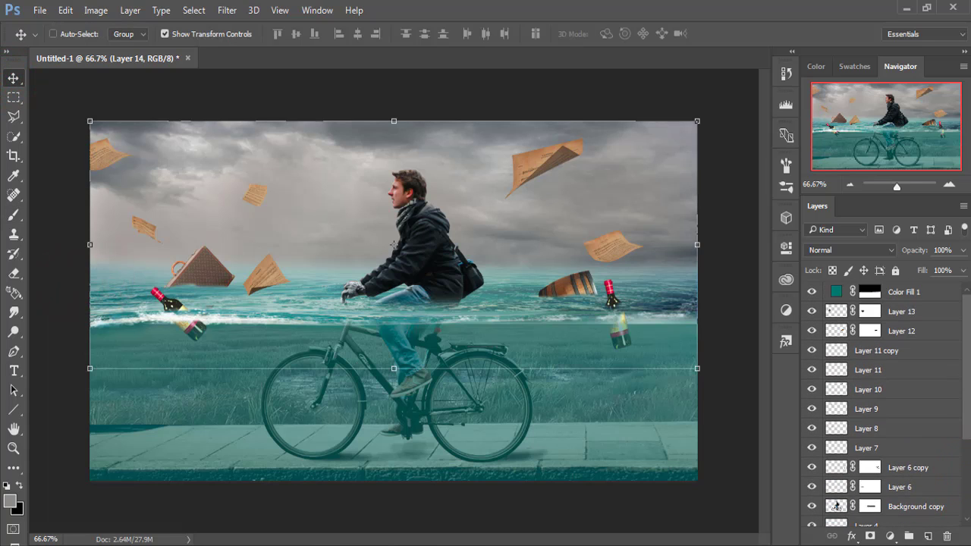
click(931, 297)
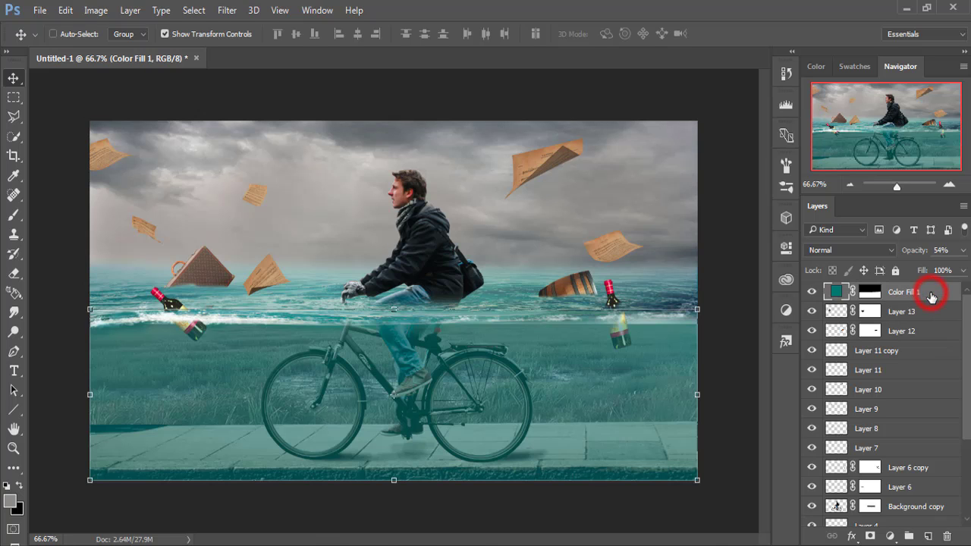
click(891, 537)
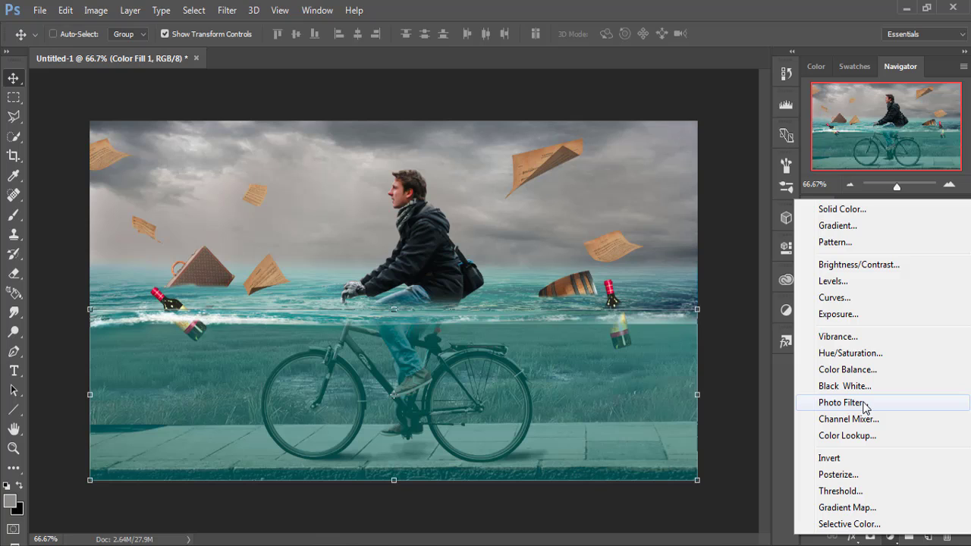
click(862, 370)
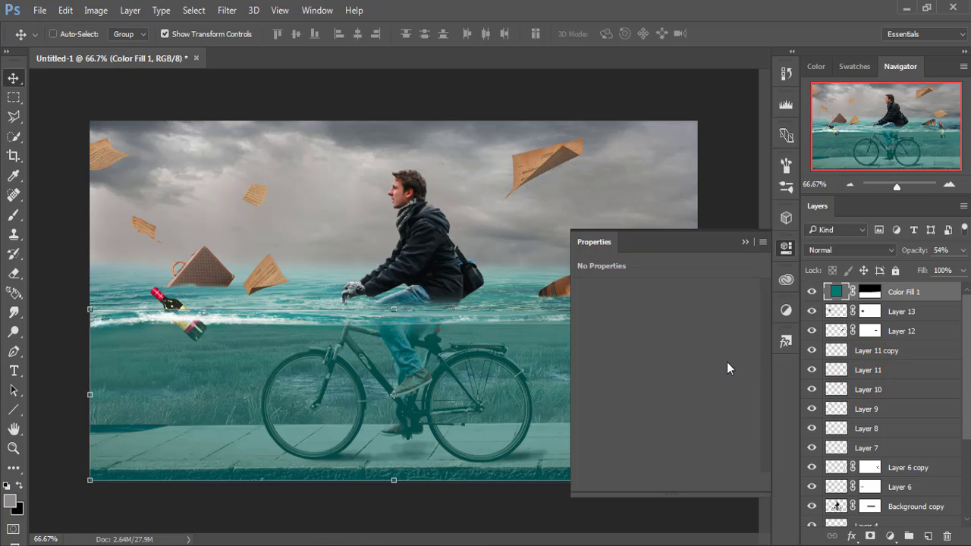
drag(646, 325, 661, 328)
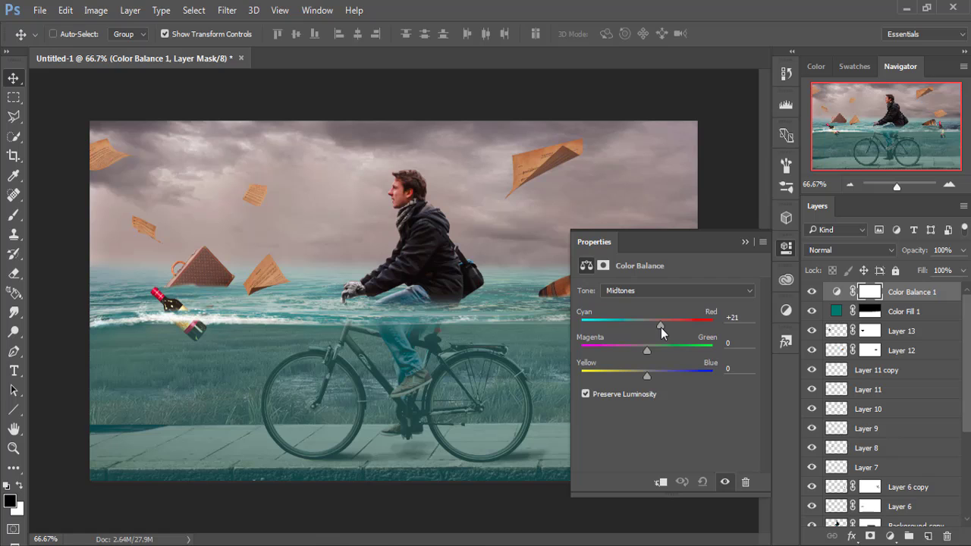
drag(661, 328, 641, 328)
drag(646, 374, 661, 377)
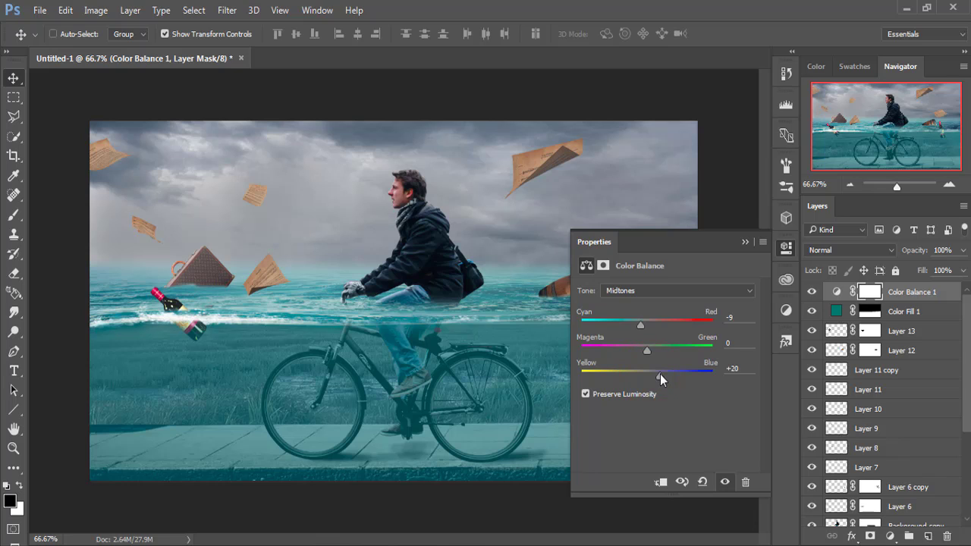
click(744, 243)
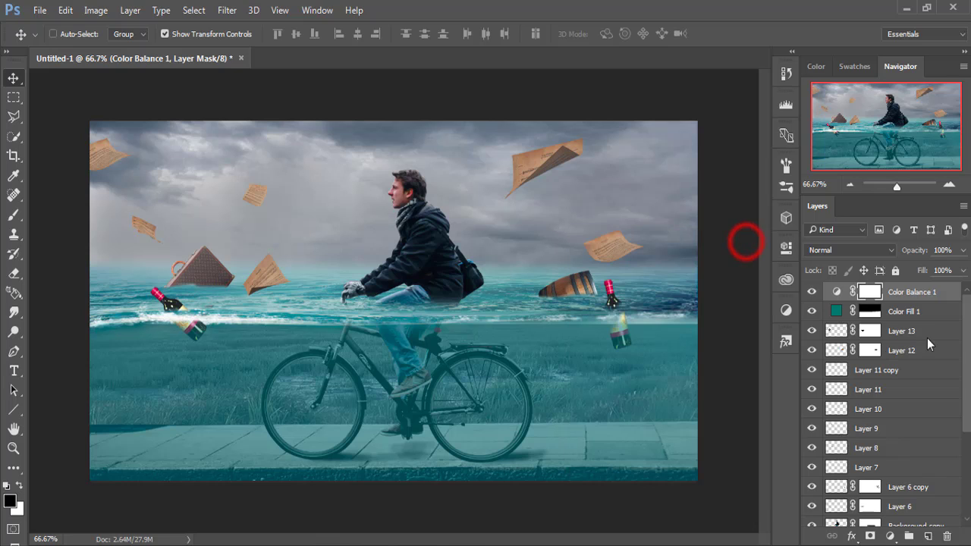
click(925, 294)
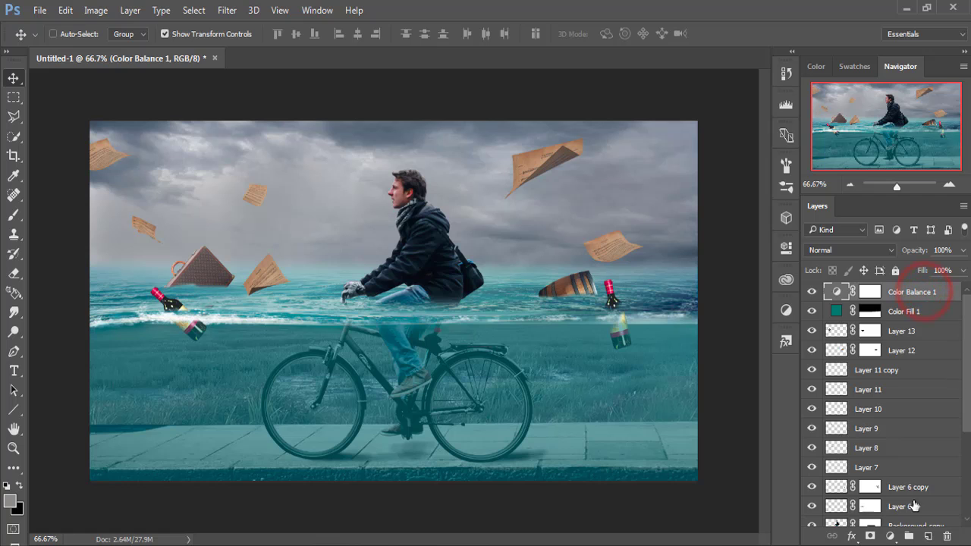
- Add a Warming Filter (85) photo filter at about 29% density, then a new empty layer
click(893, 536)
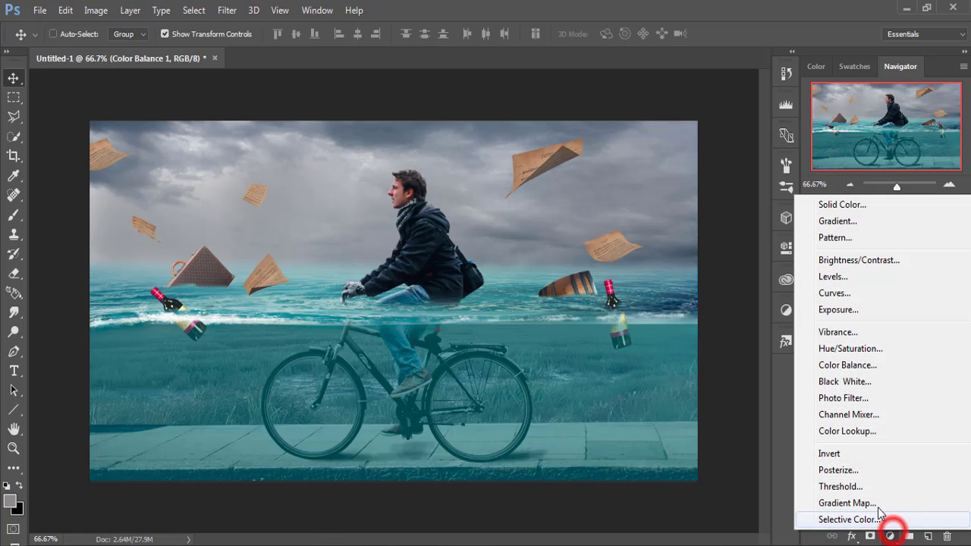
click(849, 396)
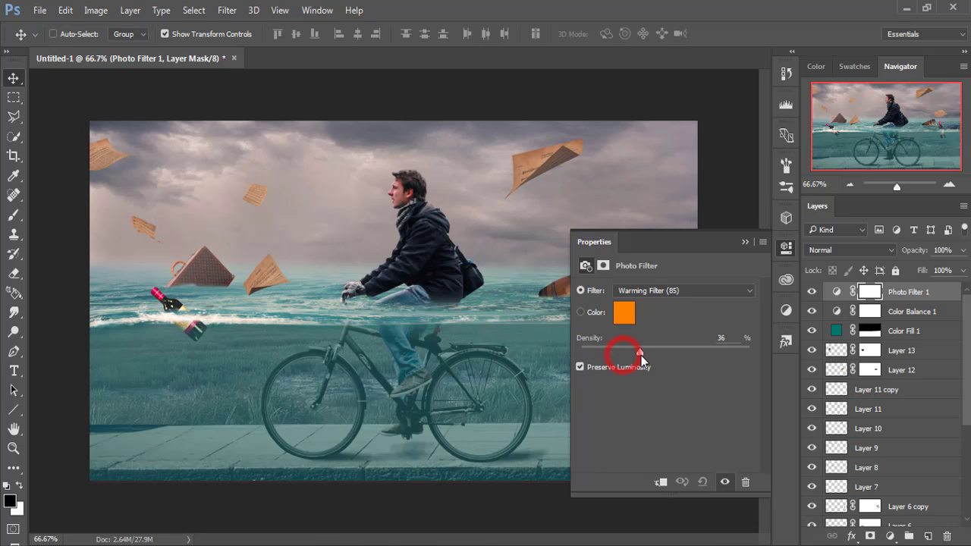
drag(640, 355, 630, 354)
click(745, 241)
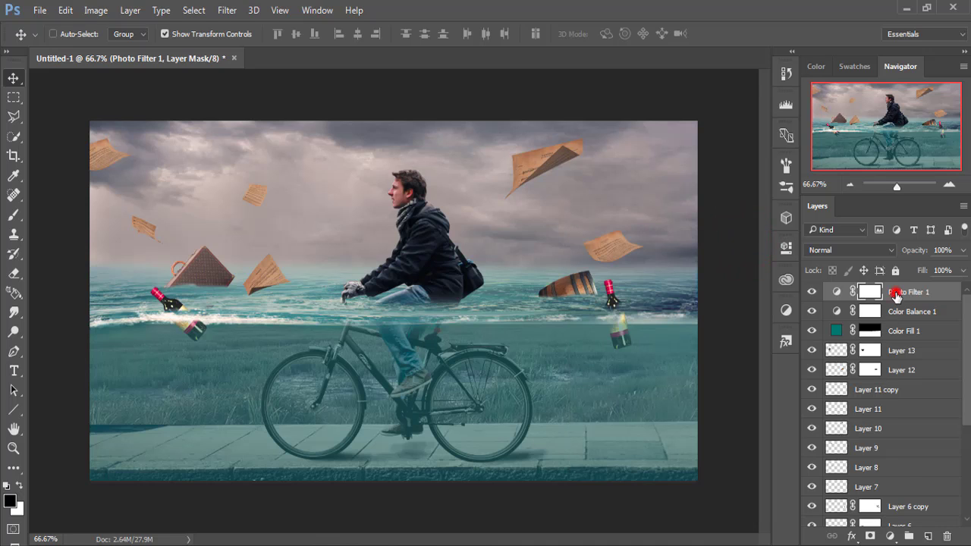
click(927, 535)
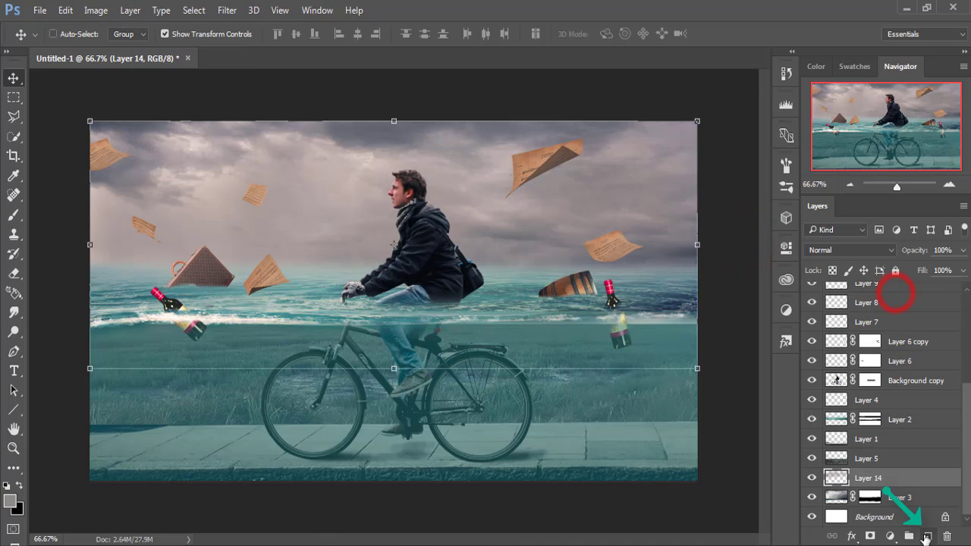
- Set a white brush at 6% opacity and paint soft haze across the sky left of the man
click(13, 215)
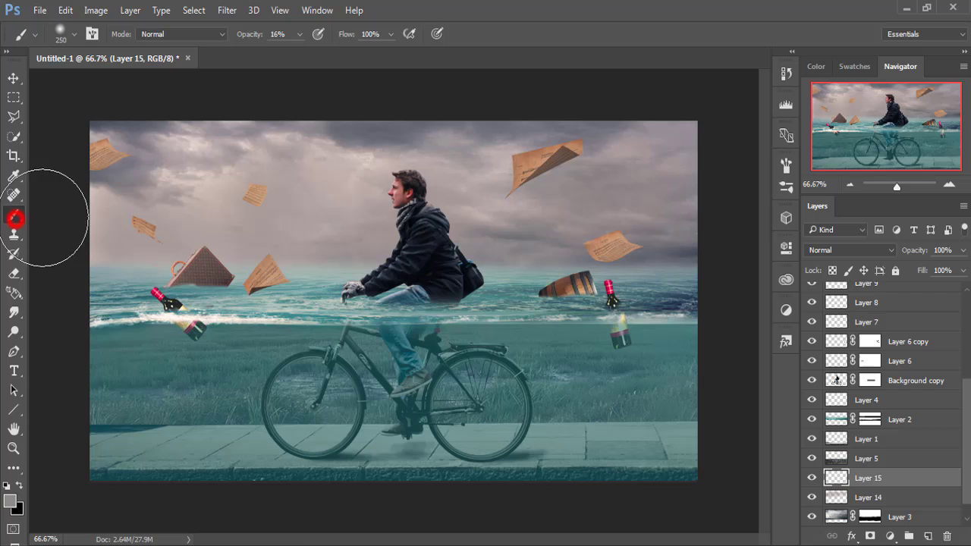
click(10, 503)
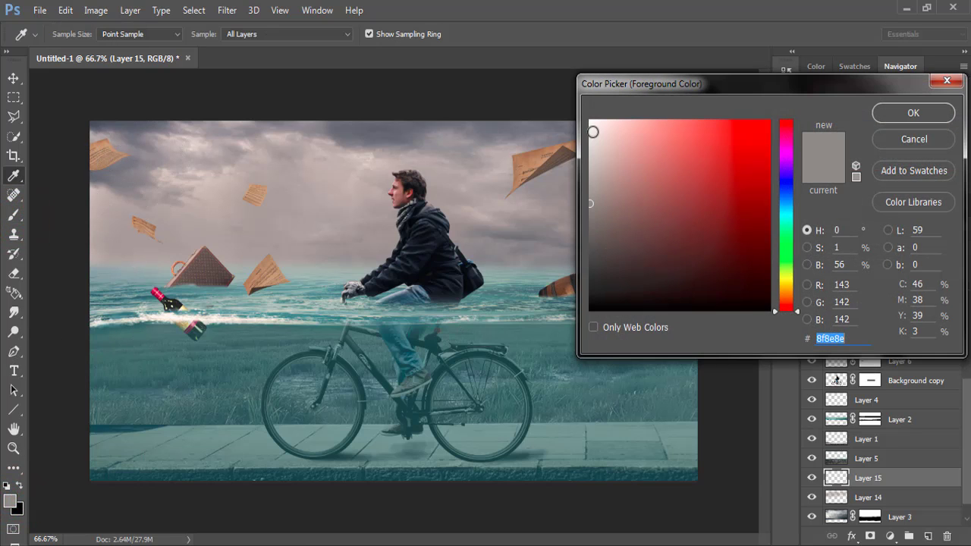
click(590, 131)
click(903, 113)
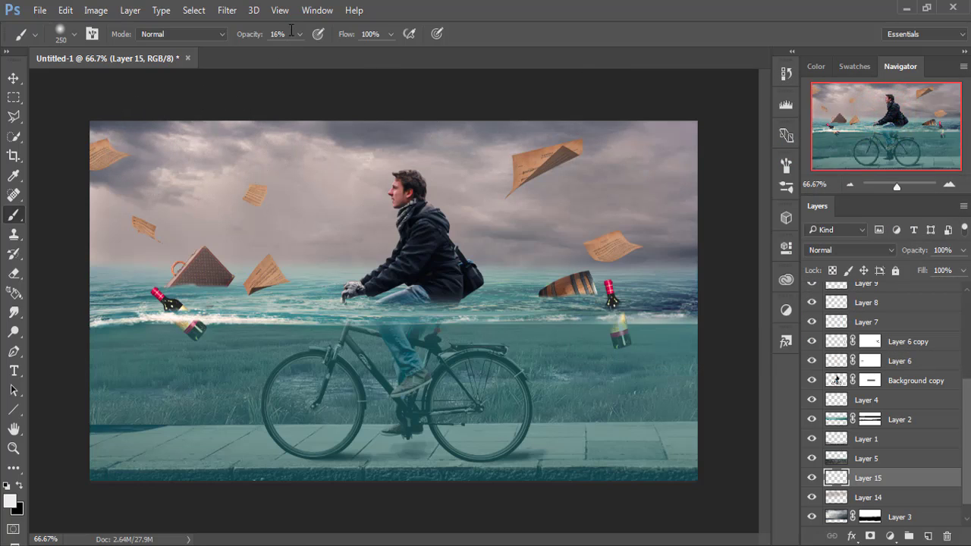
drag(296, 48, 288, 50)
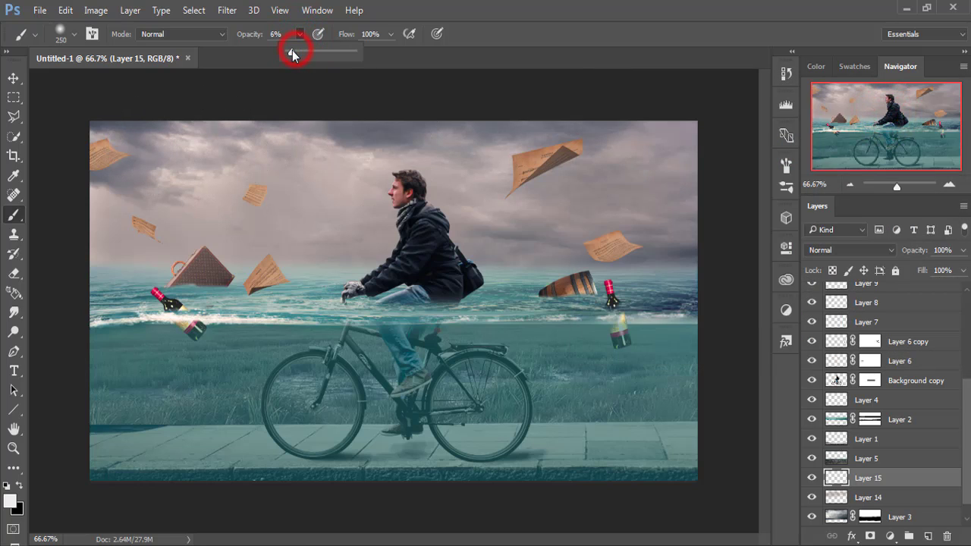
click(152, 147)
click(227, 157)
click(279, 186)
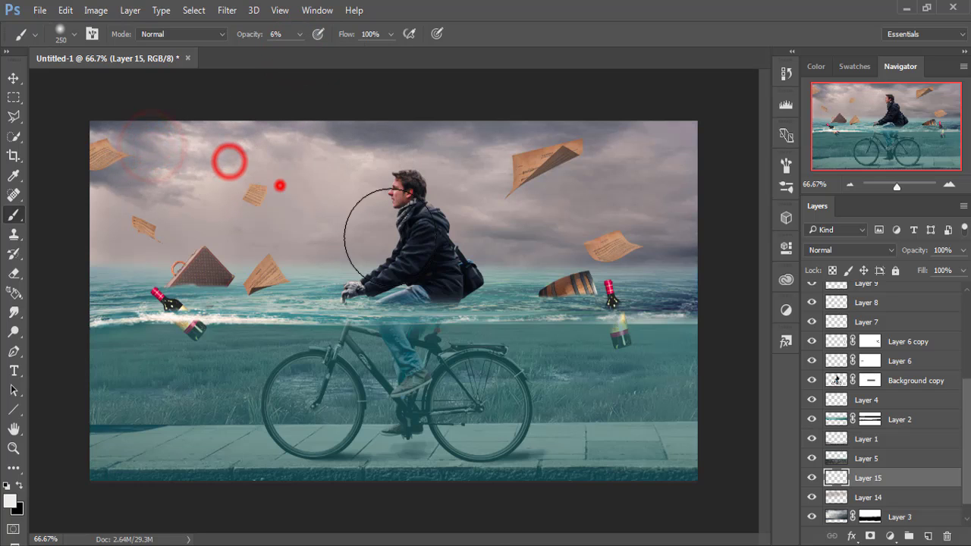
click(307, 220)
click(357, 232)
click(390, 245)
click(429, 260)
click(310, 217)
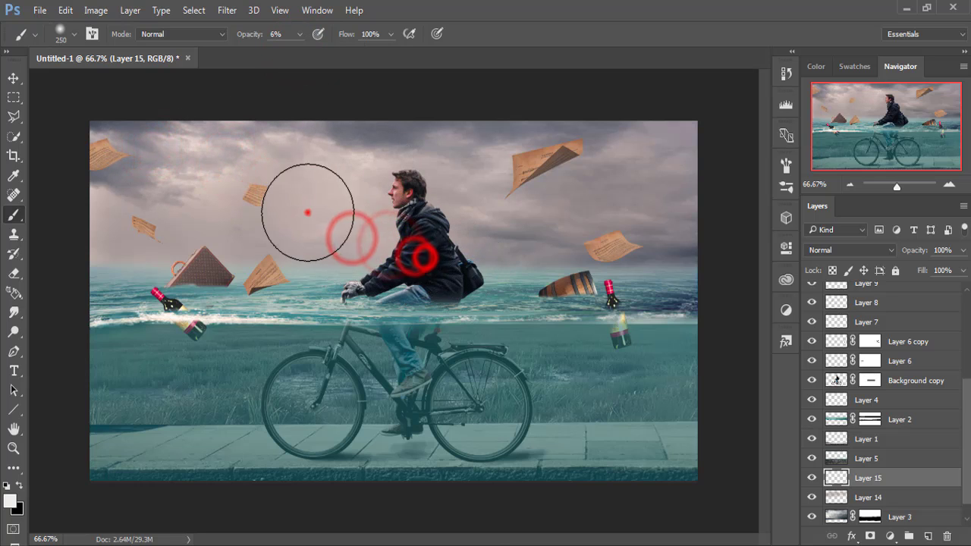
click(398, 235)
click(426, 220)
click(426, 236)
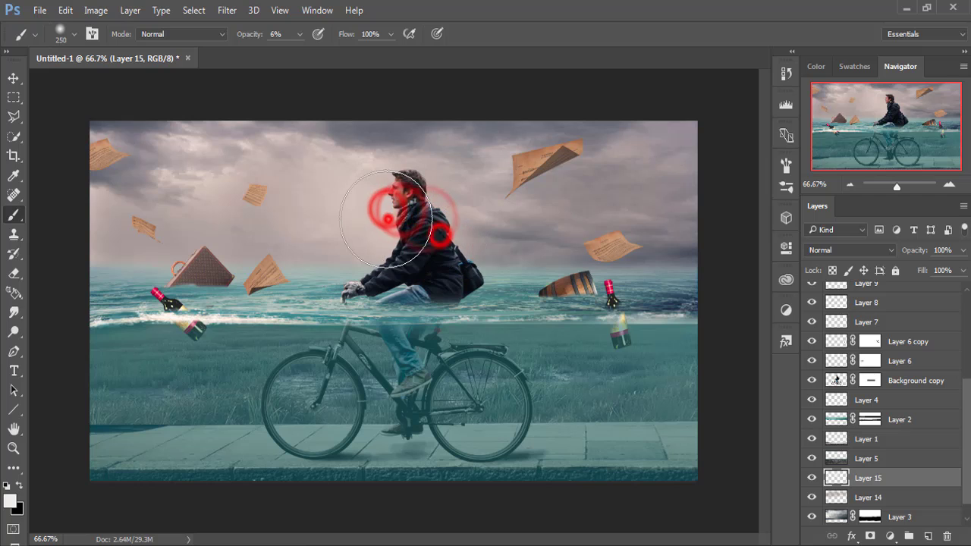
click(368, 219)
click(311, 198)
click(265, 182)
click(308, 190)
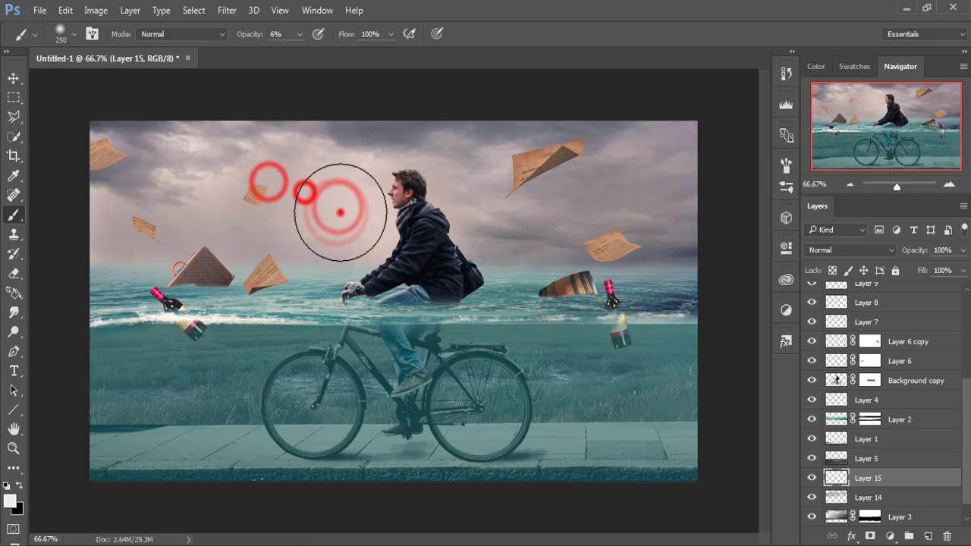
click(217, 165)
click(297, 188)
click(256, 170)
click(319, 202)
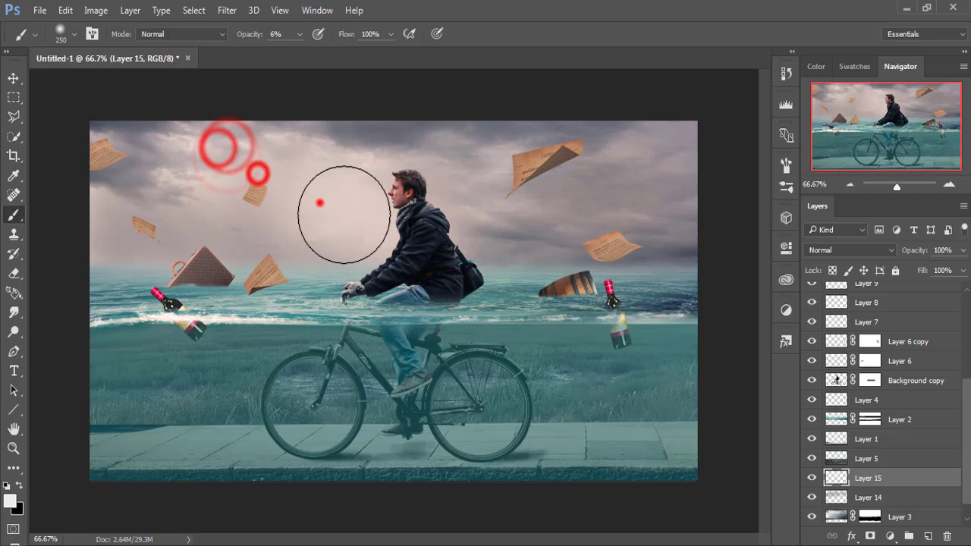
click(173, 146)
click(248, 158)
- Raise brush opacity to about 11% and add more haze to the upper-left sky and around the man
click(299, 33)
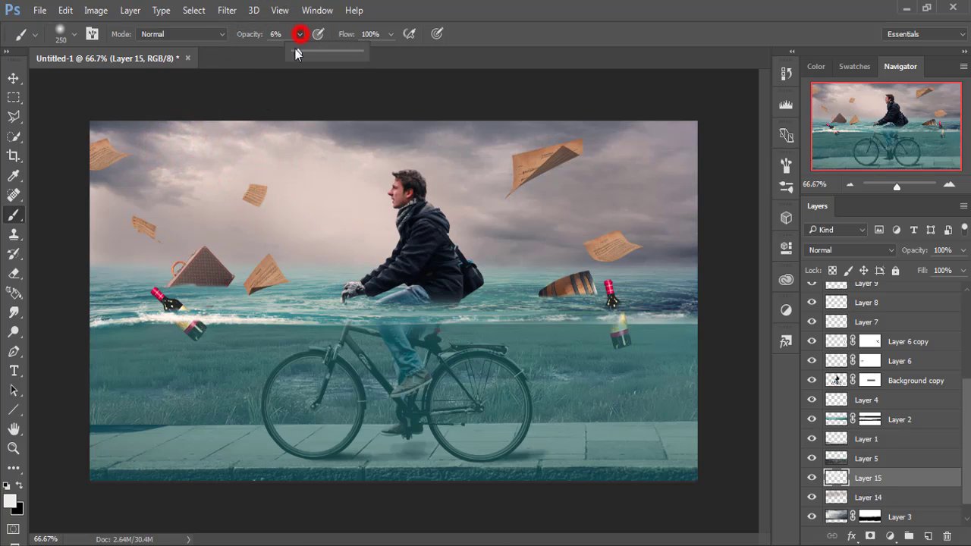
click(298, 55)
drag(298, 55, 302, 56)
click(334, 220)
click(300, 199)
click(258, 181)
click(233, 161)
click(179, 151)
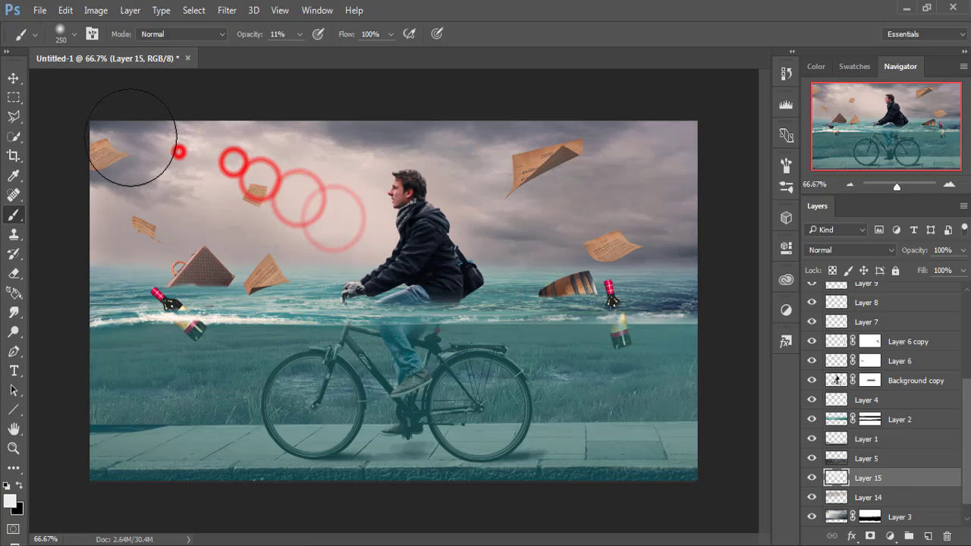
click(124, 134)
click(87, 129)
click(156, 140)
click(102, 137)
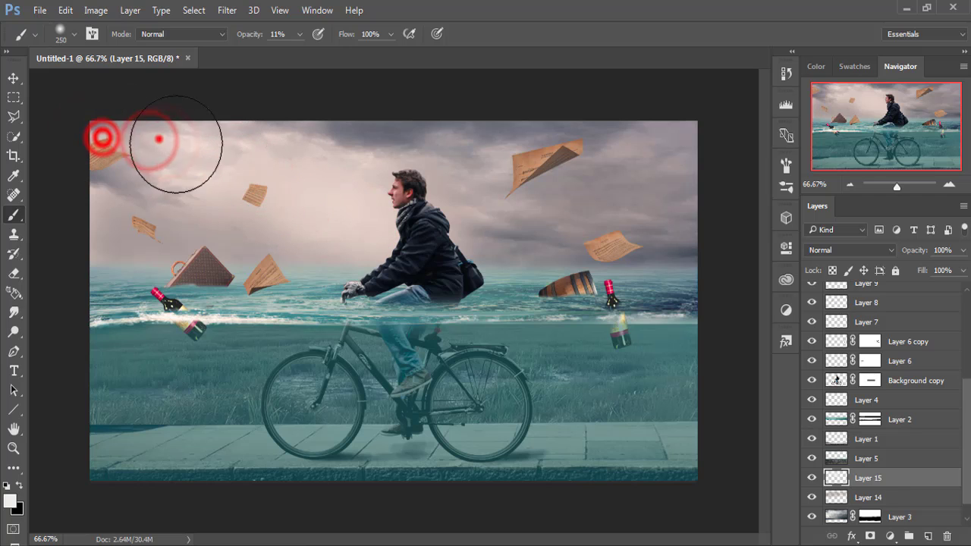
click(211, 152)
click(366, 221)
click(463, 257)
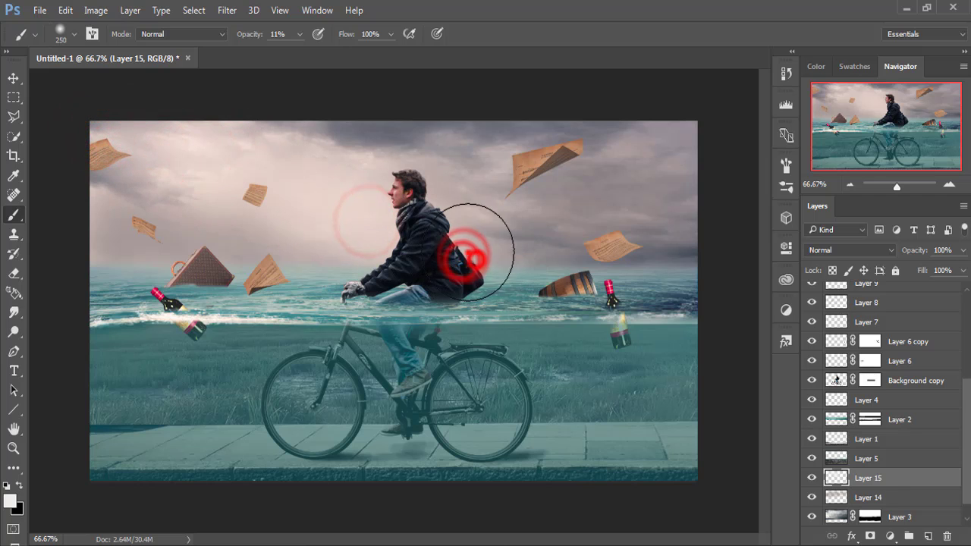
click(326, 221)
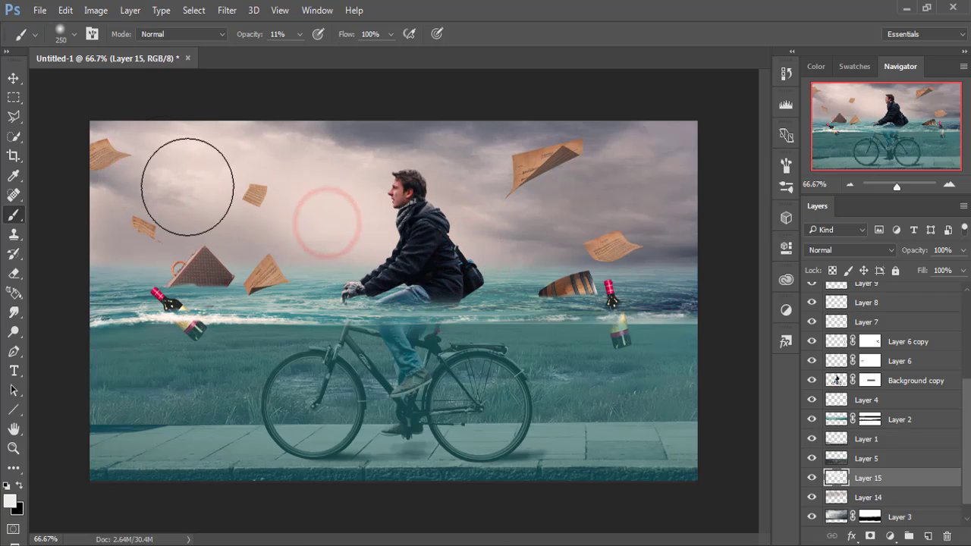
click(336, 144)
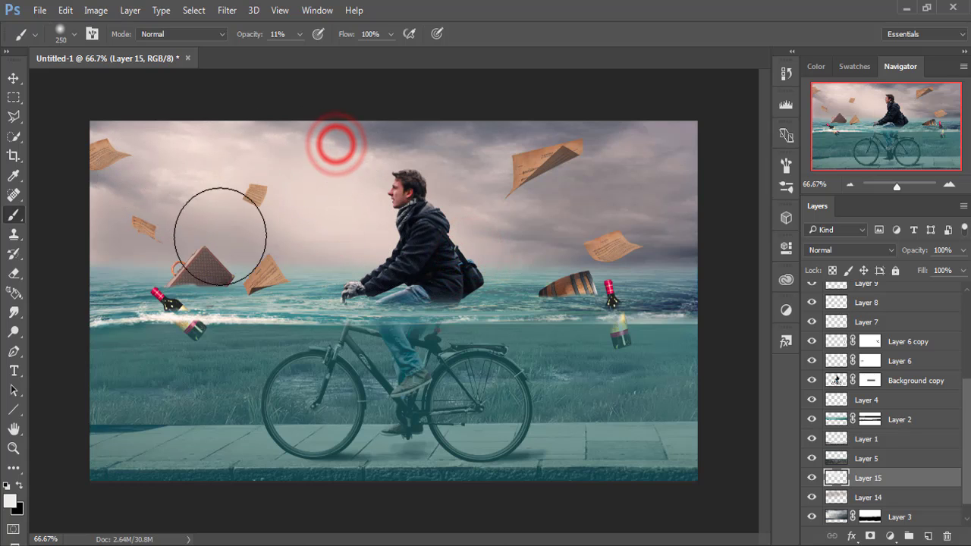
click(316, 156)
click(132, 174)
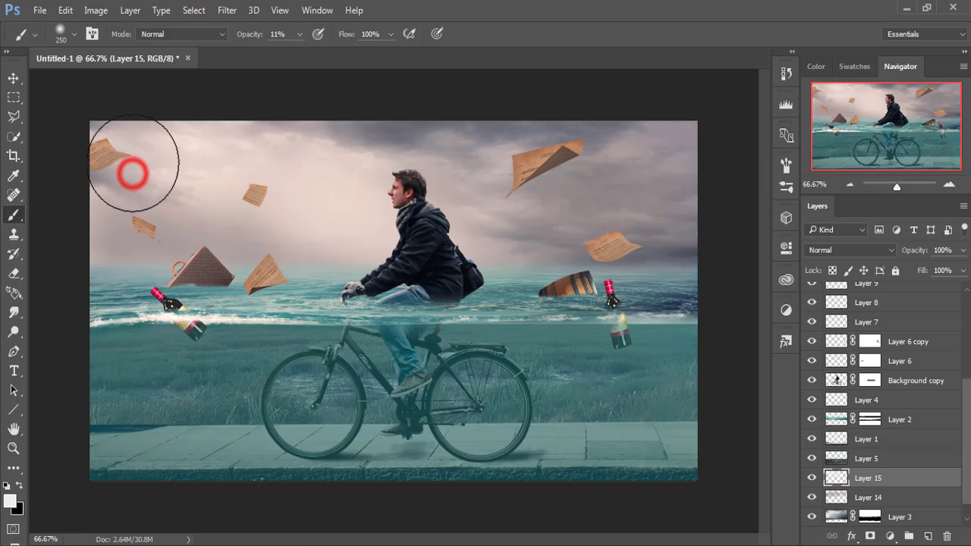
click(95, 142)
click(115, 156)
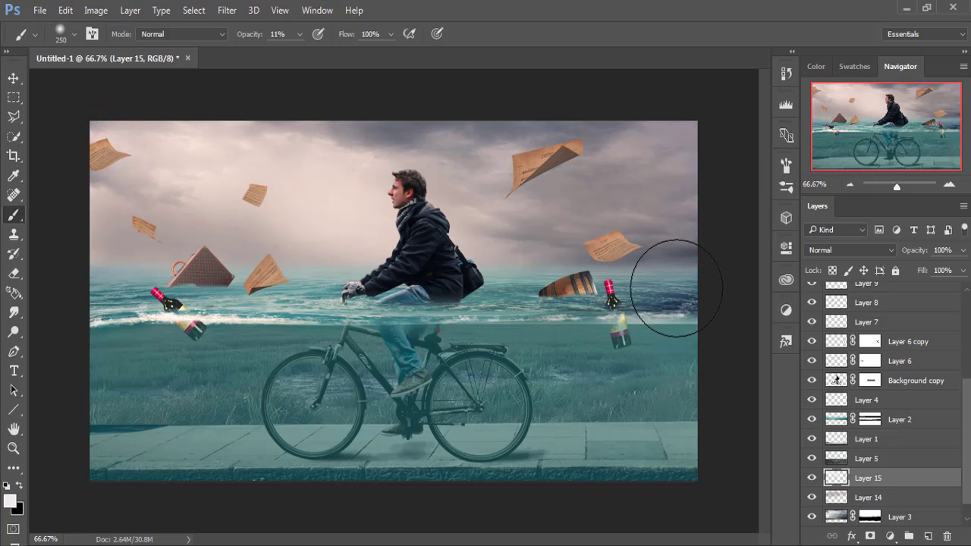
click(13, 78)
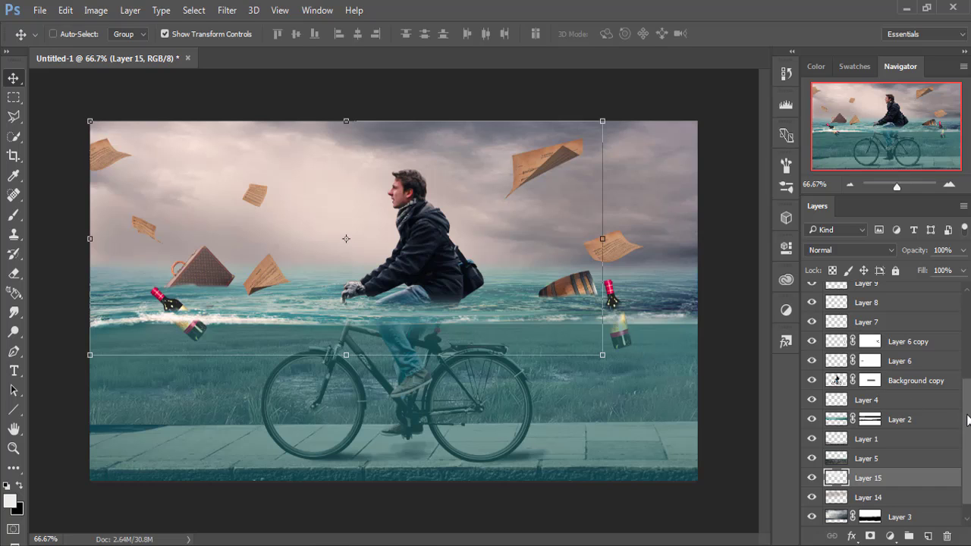
- Stamp all visible layers into a new Layer 16 above Photo Filter 1
drag(967, 420, 966, 317)
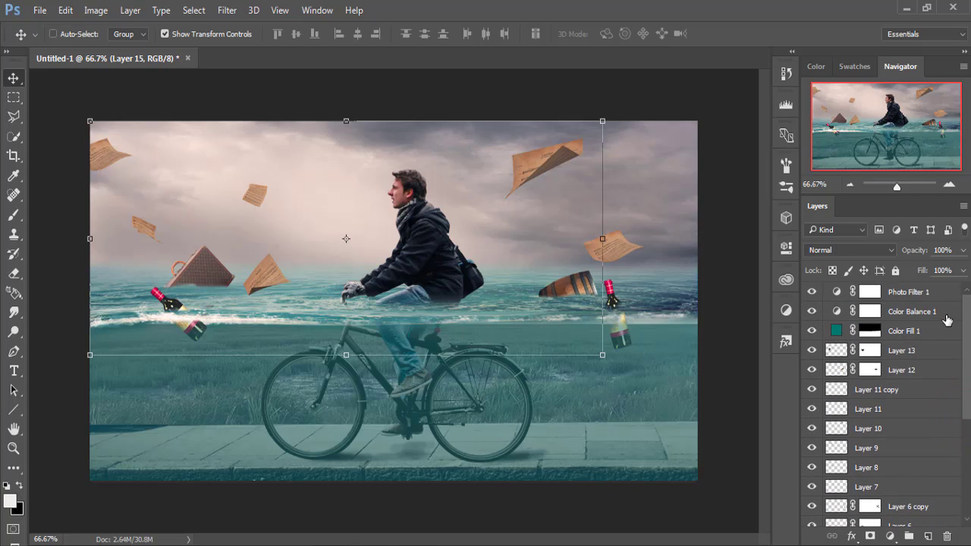
click(927, 294)
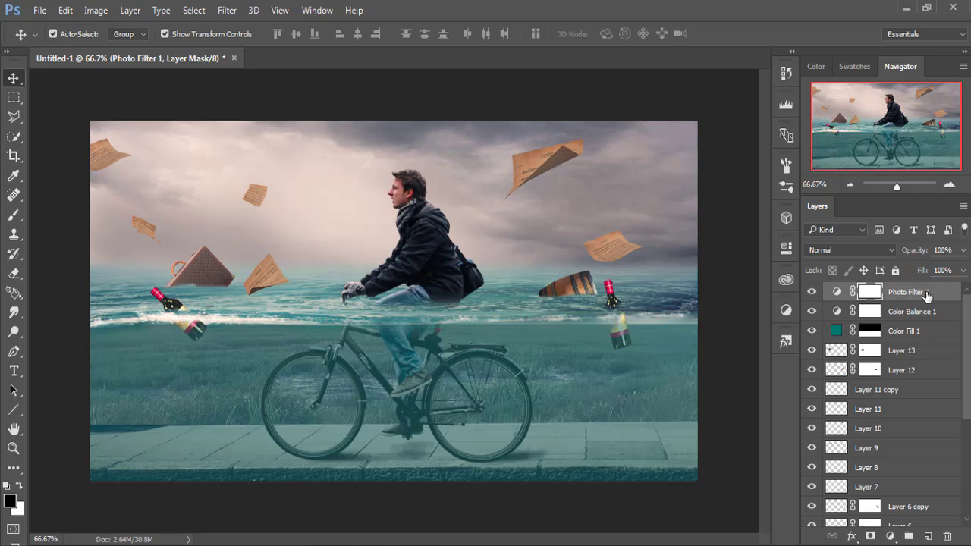
key(ctrl+shift+alt+e)
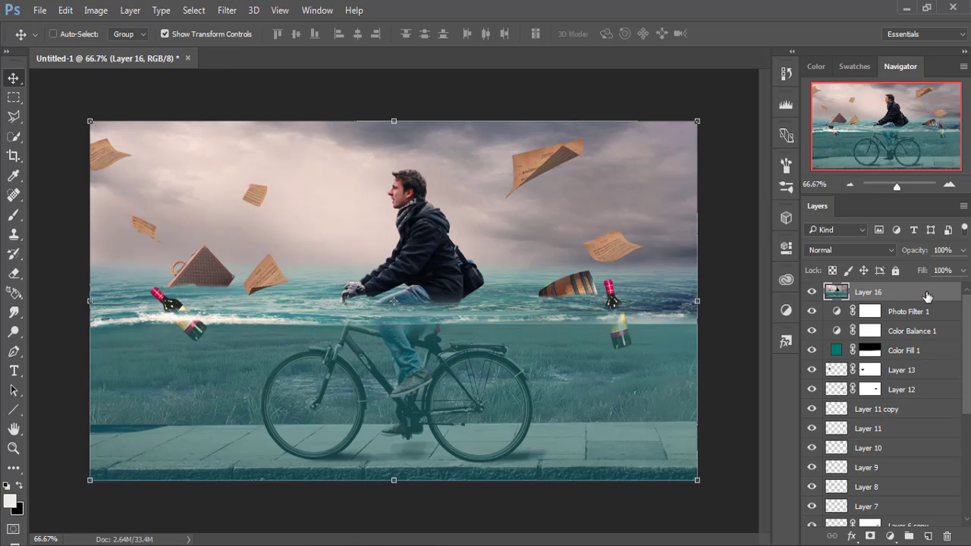
- Apply Color Efex Pro 4 Cross Processing with method C04 at 53% strength
click(226, 11)
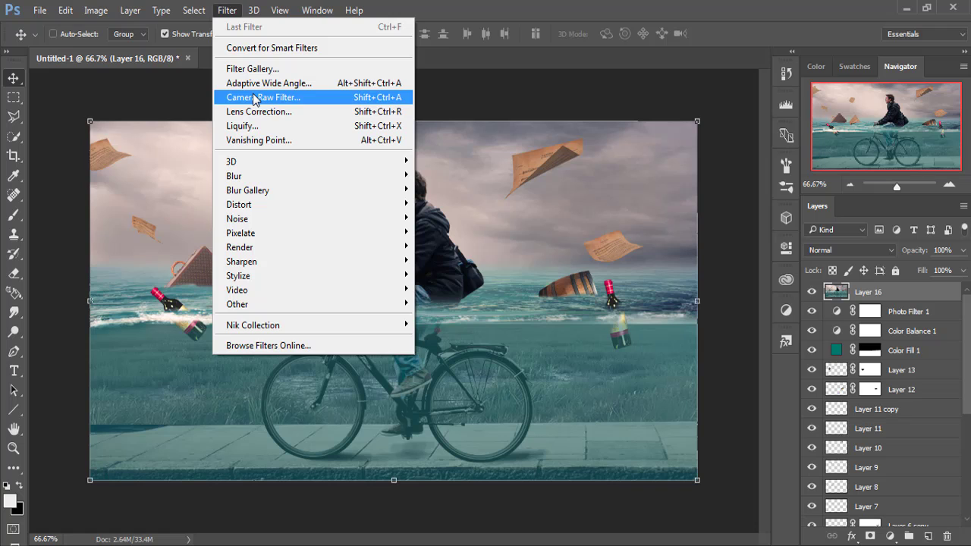
mouse_move(253, 324)
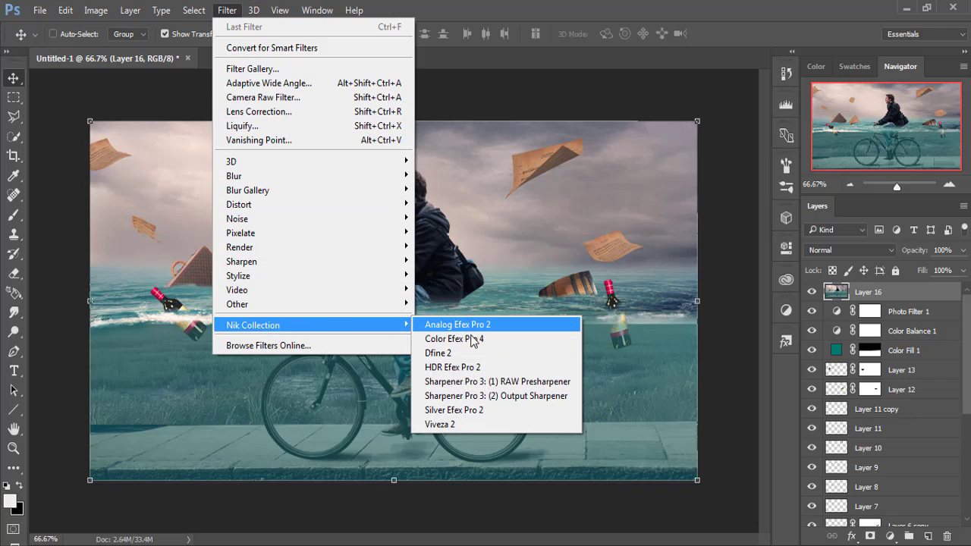
click(472, 339)
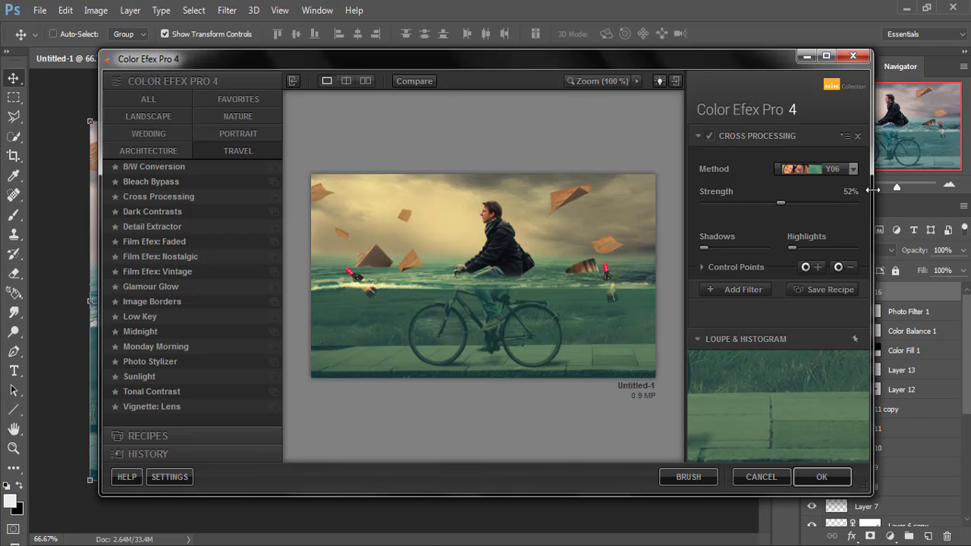
click(853, 169)
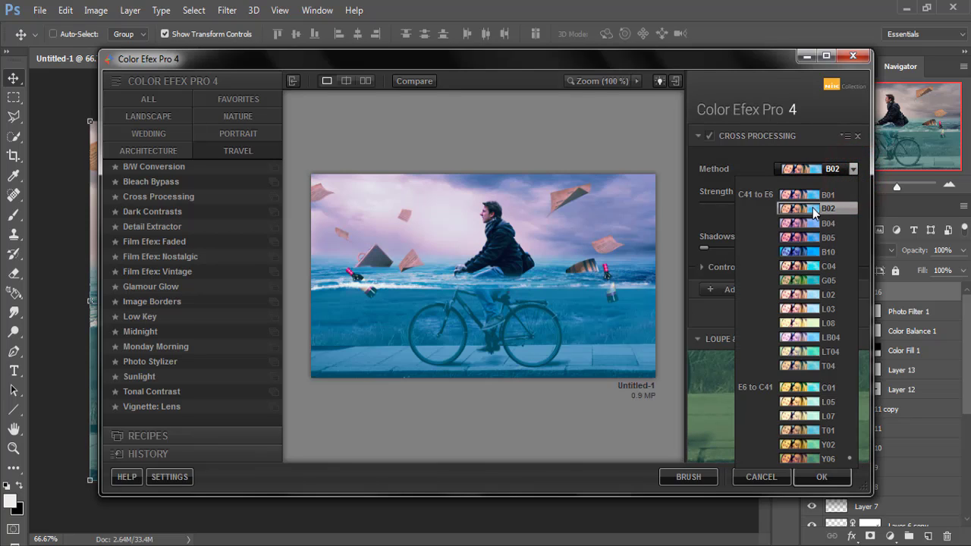
click(809, 266)
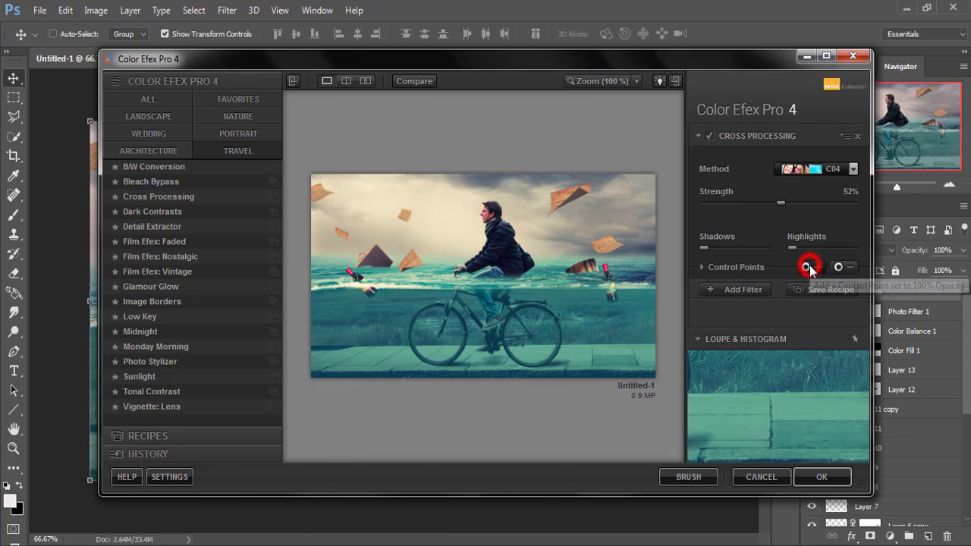
mouse_move(782, 204)
mouse_down()
mouse_move(792, 203)
mouse_move(769, 200)
mouse_move(782, 201)
mouse_up()
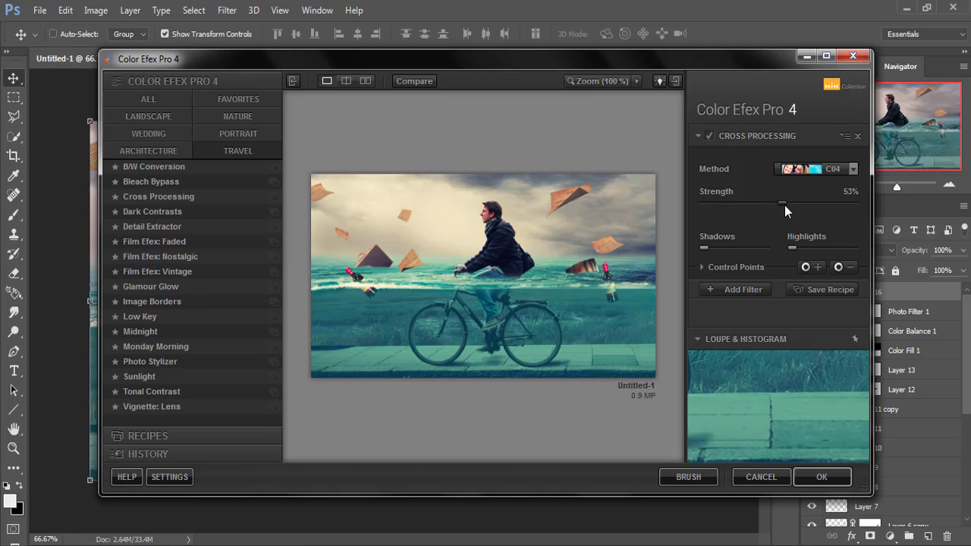
click(834, 478)
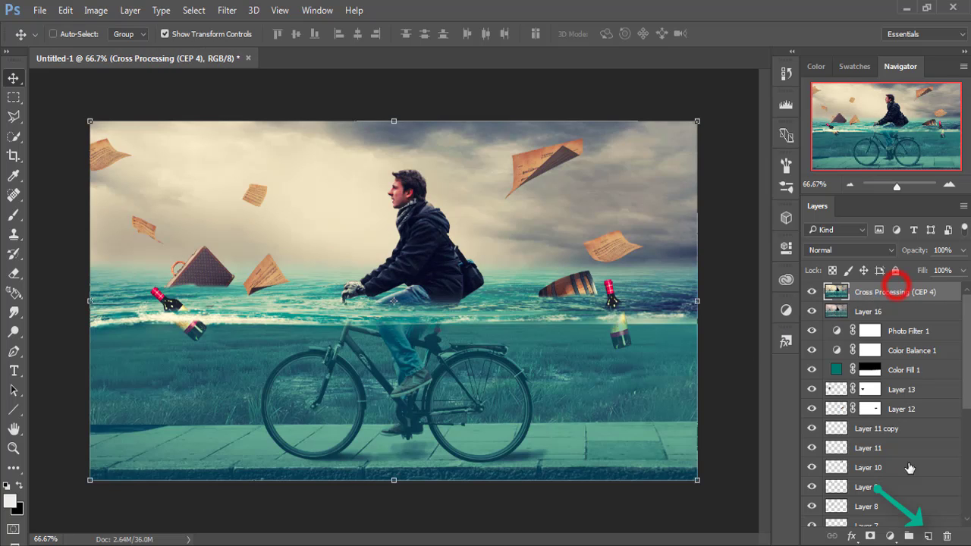
- Add Layer 17 above Cross Processing and fill it with 50% gray
click(929, 536)
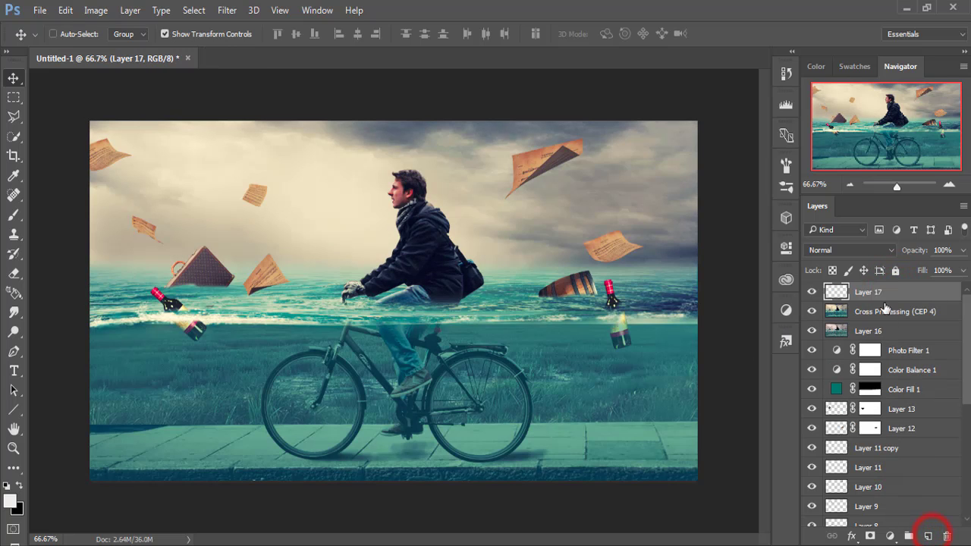
click(66, 9)
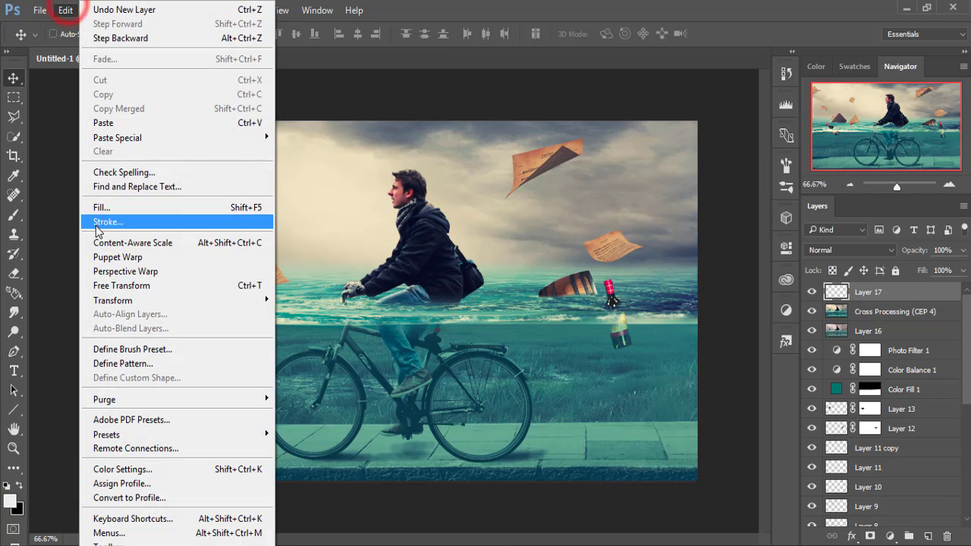
click(99, 208)
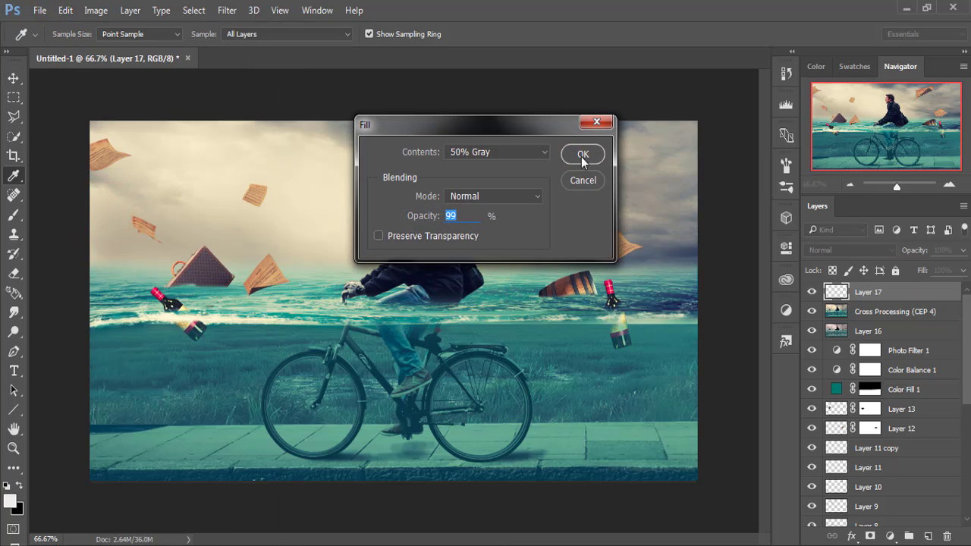
click(581, 153)
- Blend Layer 17 as Soft Light and add an empty Layer 18 on top
key(v)
click(865, 250)
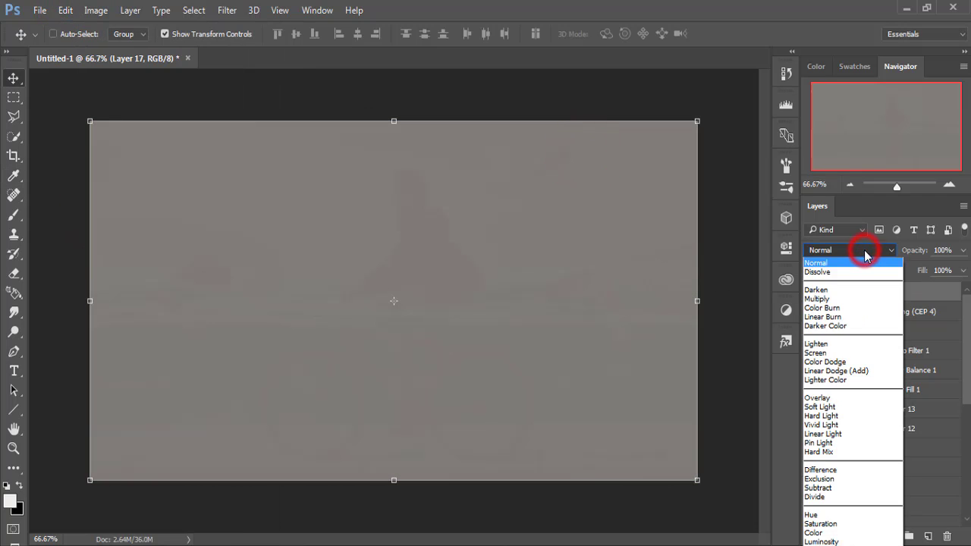
click(847, 407)
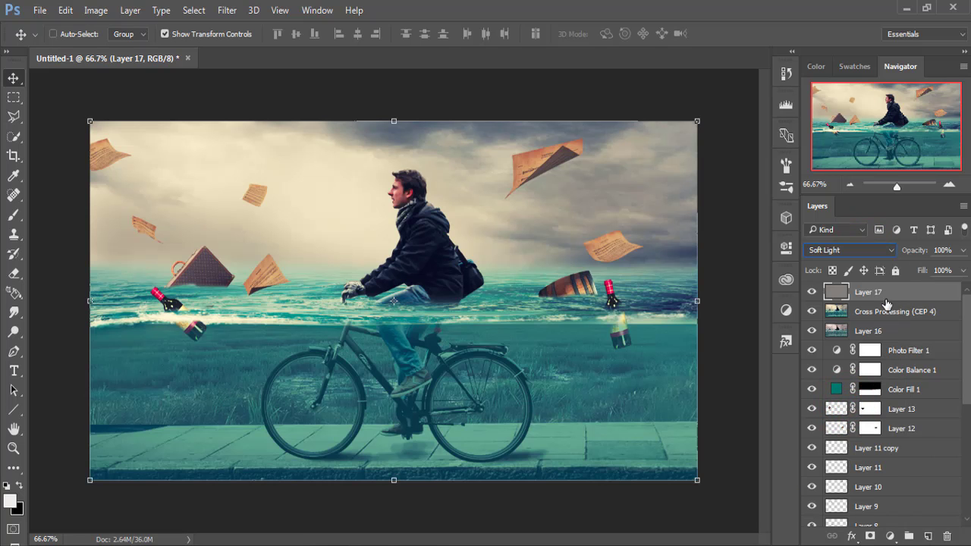
click(885, 295)
click(928, 535)
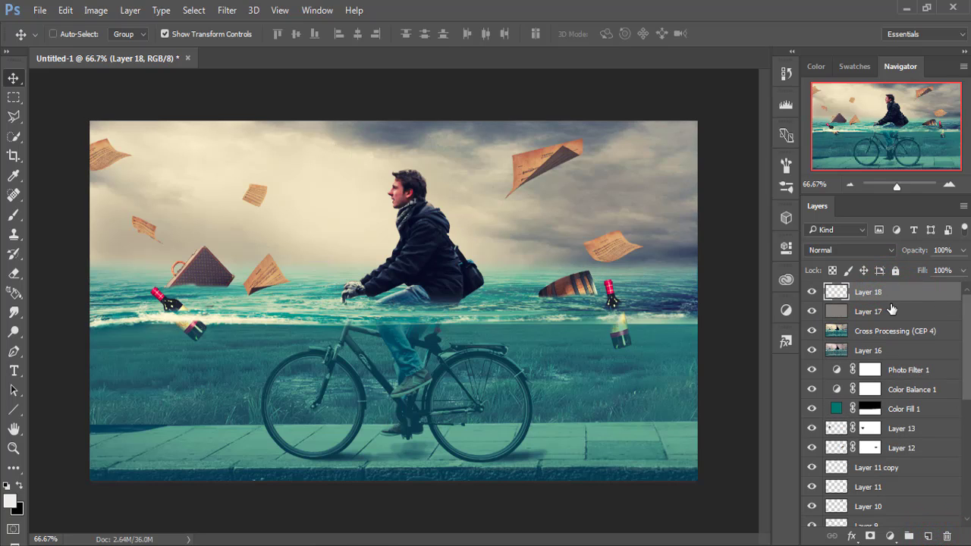
- Stamp the visible image into a new Layer 19, then select Layer 18
click(890, 310)
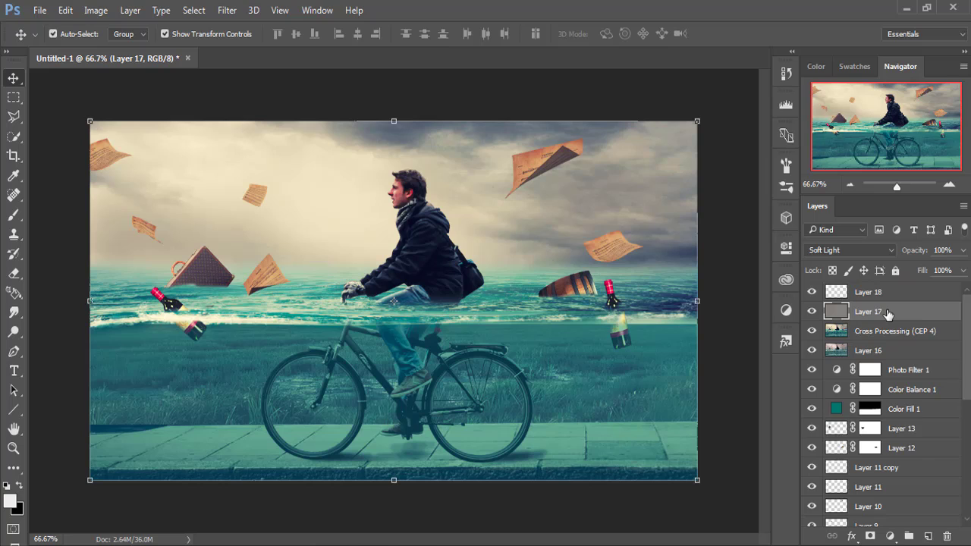
key(ctrl+shift+alt+e)
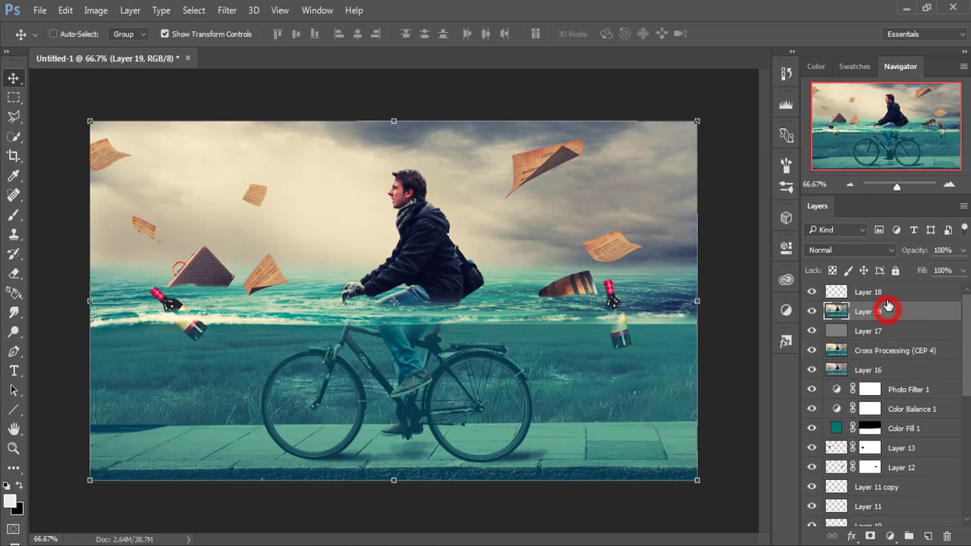
click(882, 292)
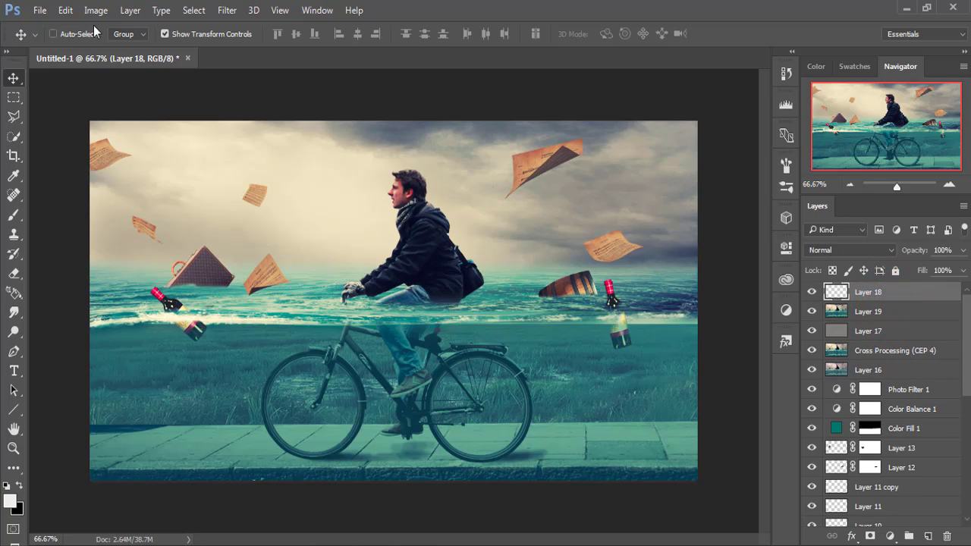
- Add a gradient fill layer whose left stop is grey 807e7e
click(890, 535)
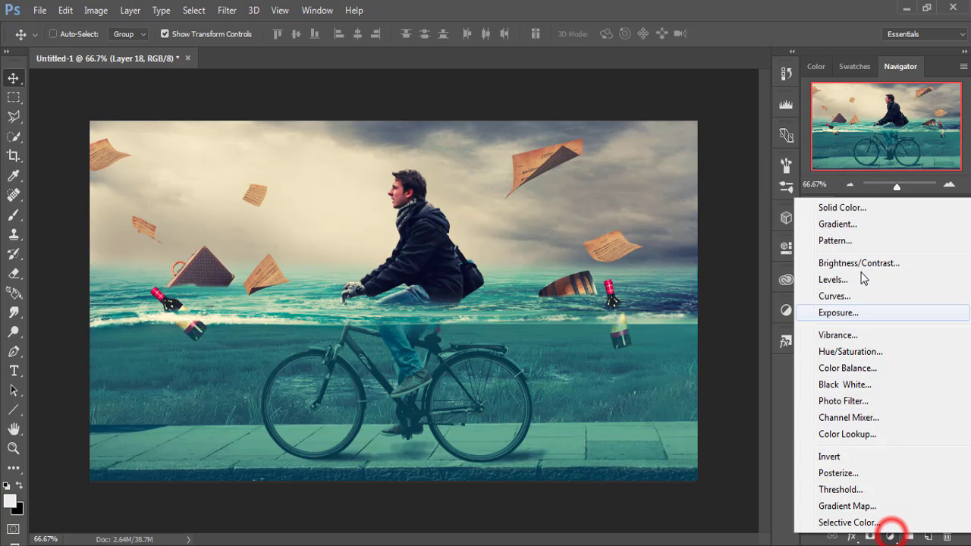
click(854, 226)
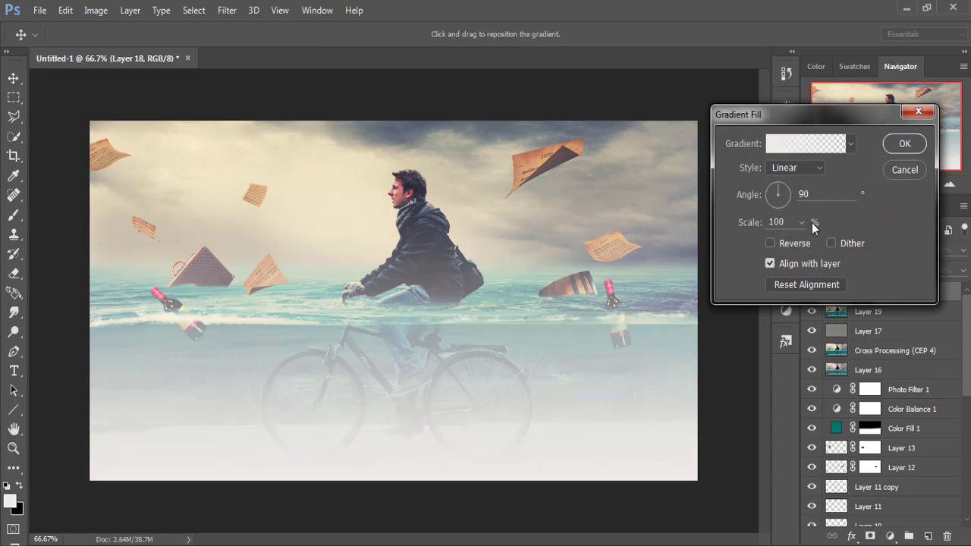
click(805, 149)
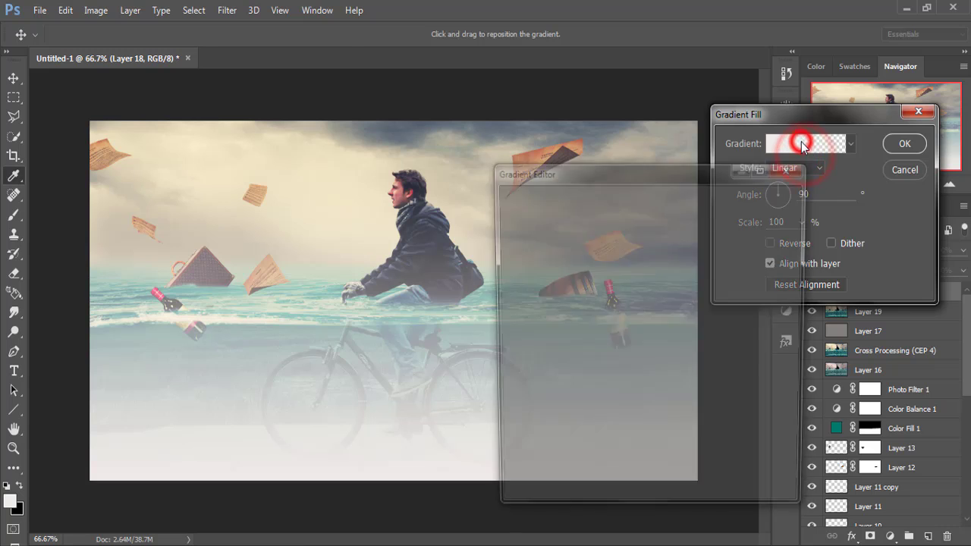
click(513, 418)
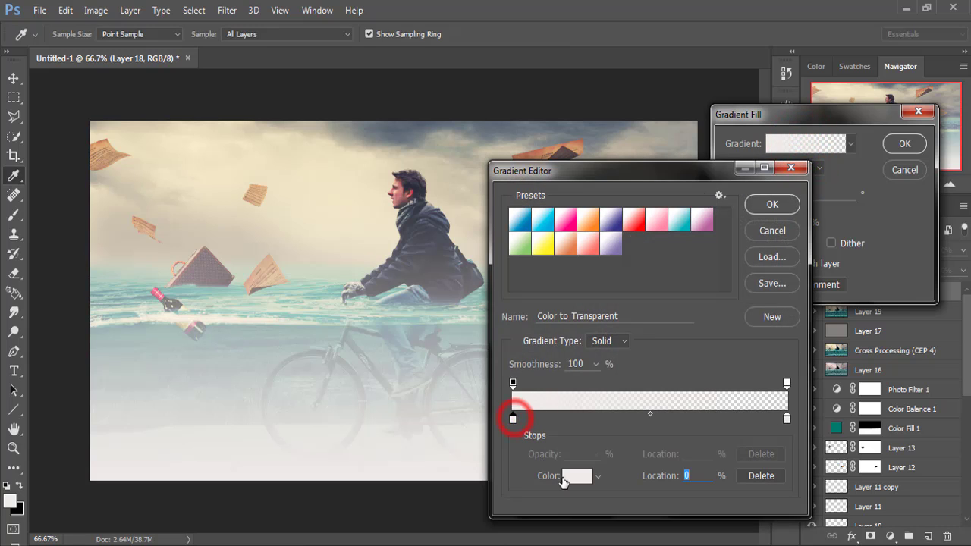
click(576, 476)
click(591, 229)
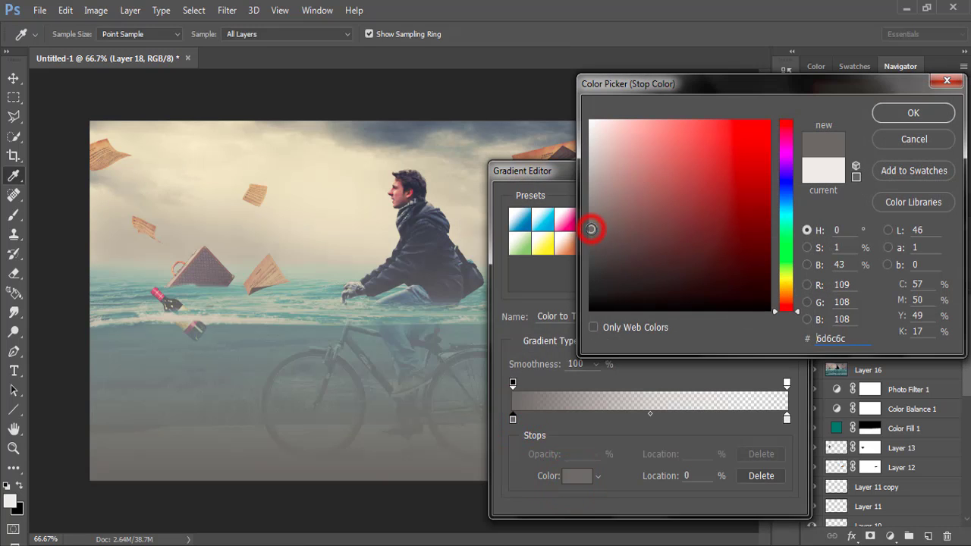
click(591, 215)
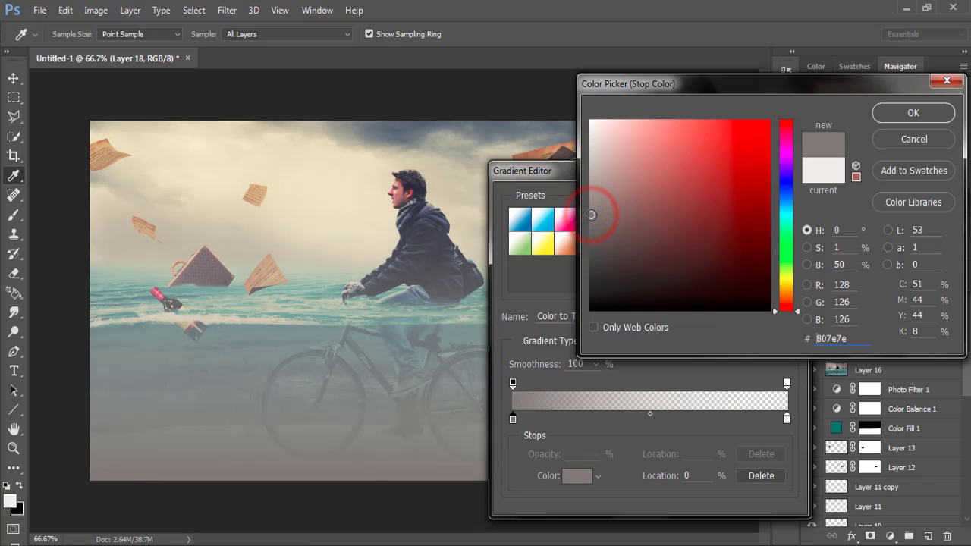
click(893, 113)
click(764, 206)
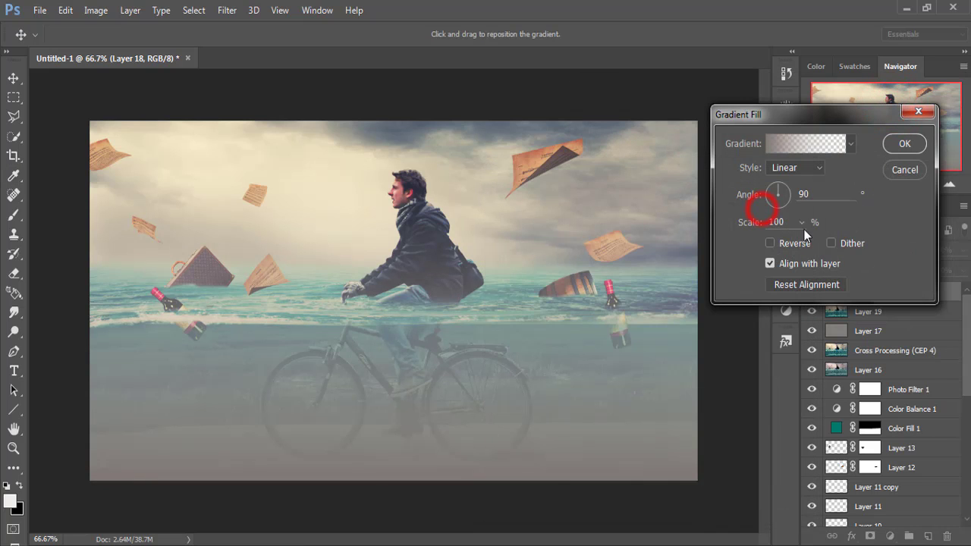
- Make the gradient a reversed radial vignette at 286% scale and create Gradient Fill 1
click(796, 167)
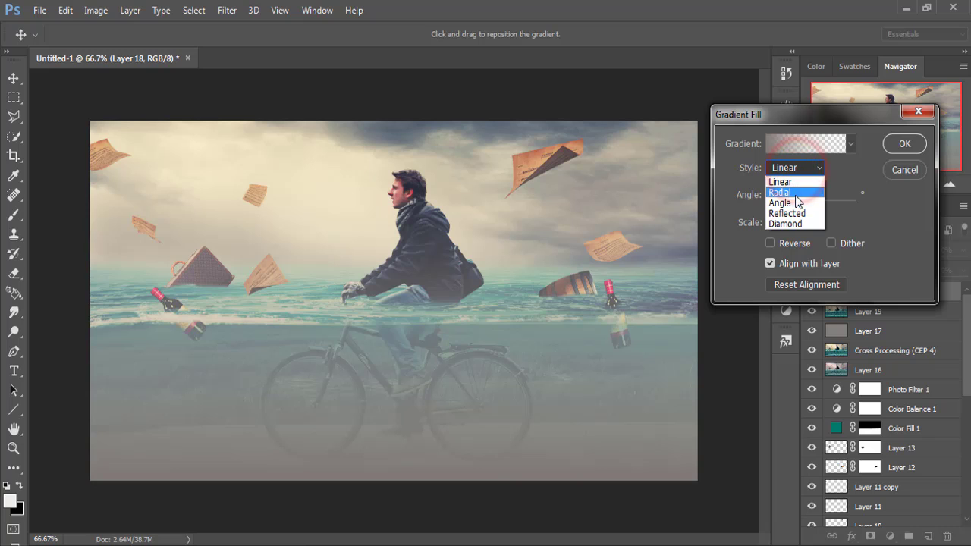
click(793, 192)
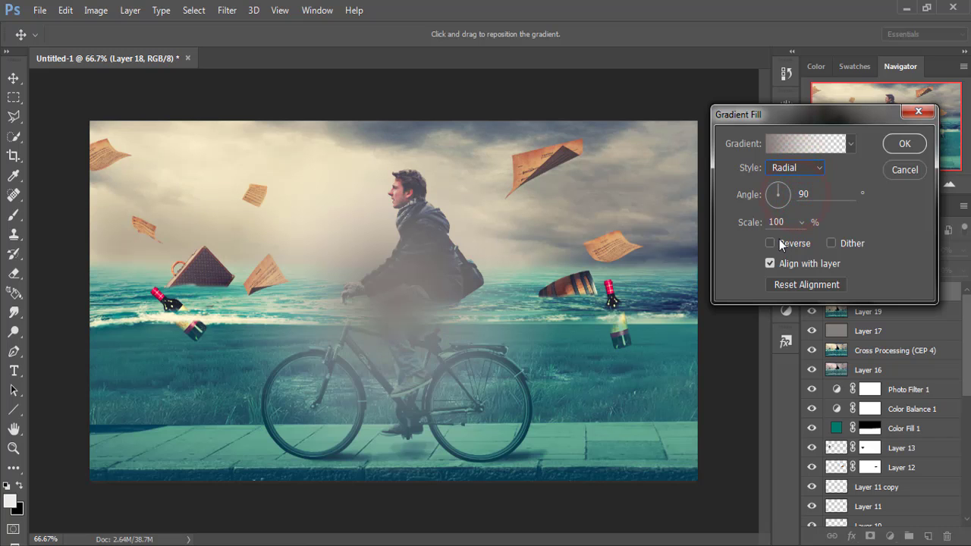
click(769, 243)
click(802, 220)
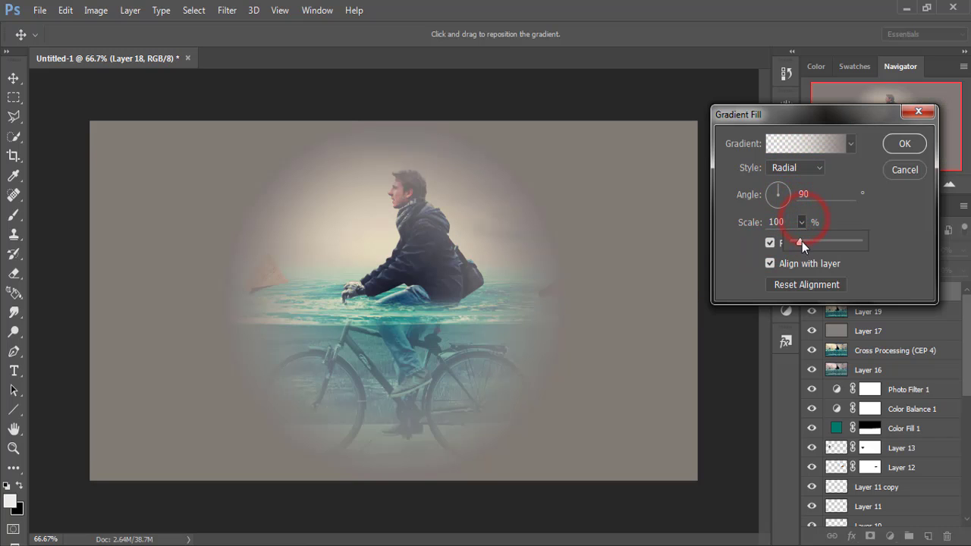
drag(802, 241, 810, 244)
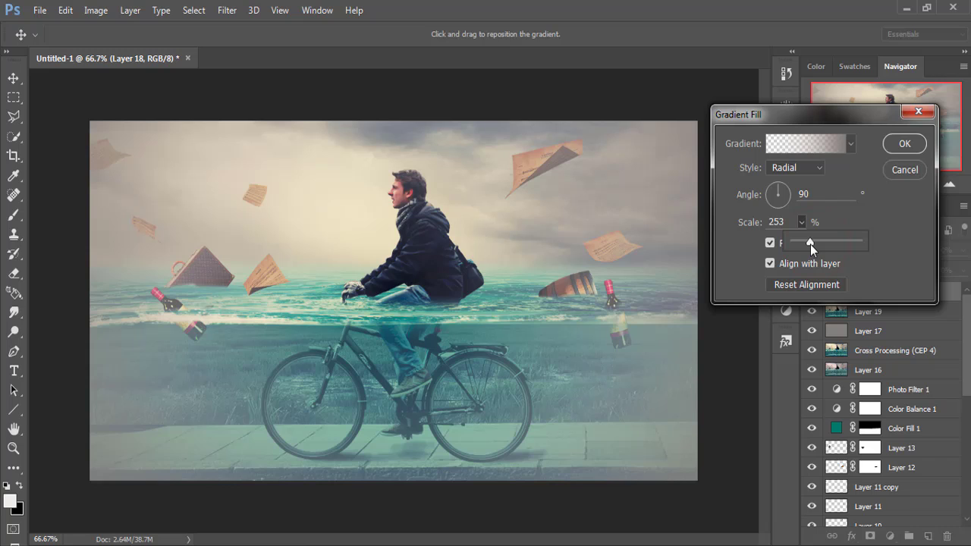
drag(810, 245, 812, 244)
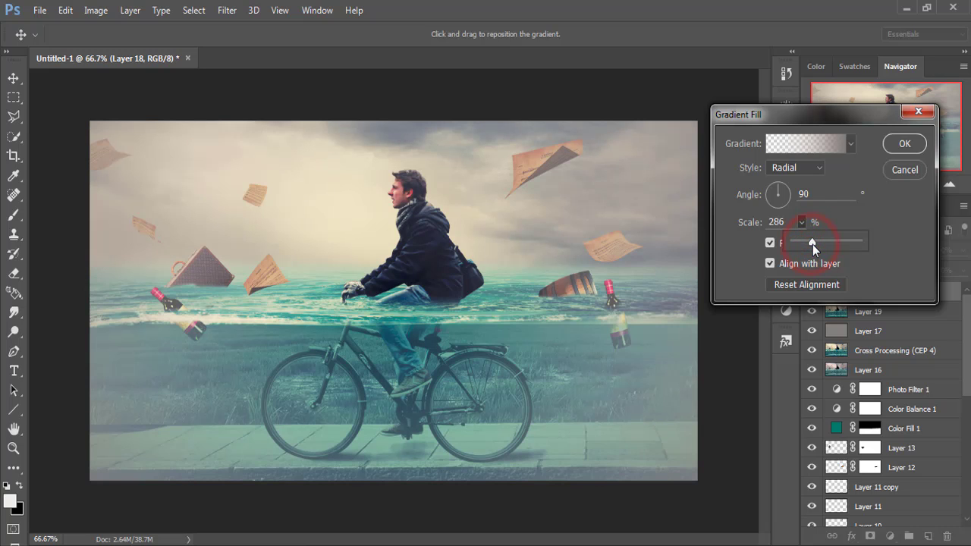
click(904, 144)
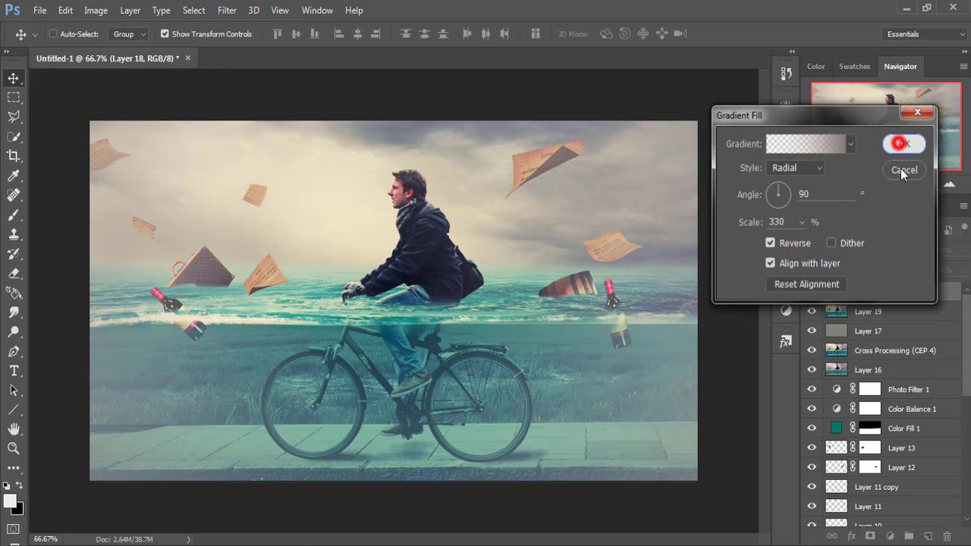
- Lower Gradient Fill 1 opacity to 48%
click(963, 251)
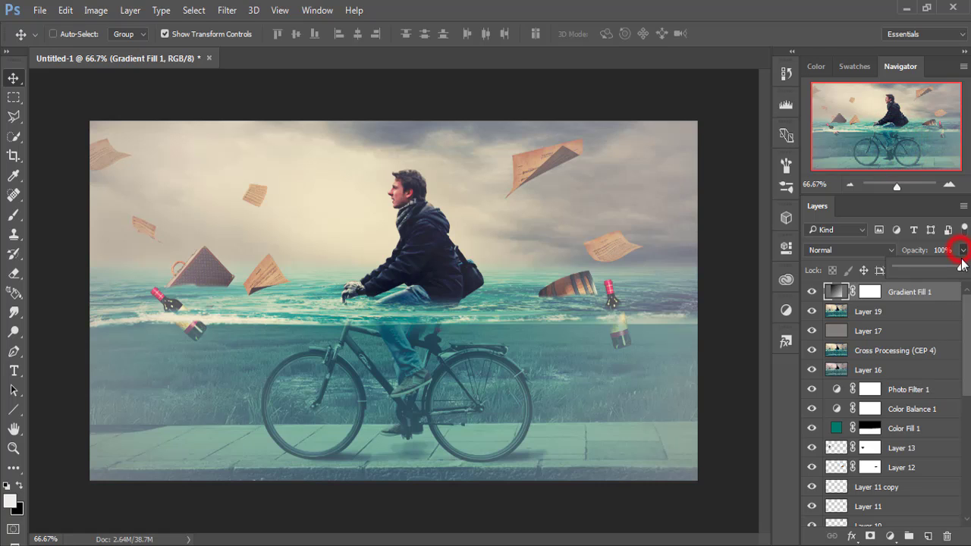
drag(961, 270, 931, 270)
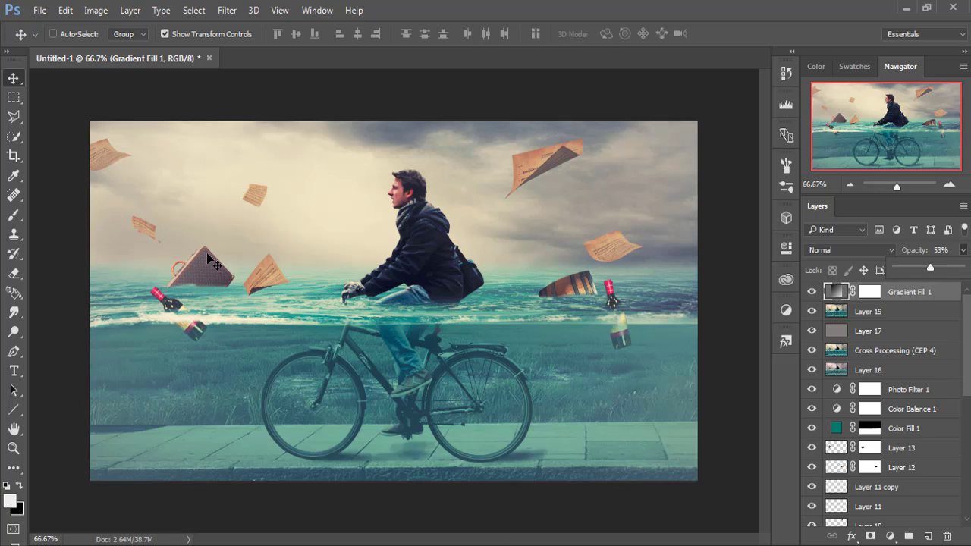
click(15, 81)
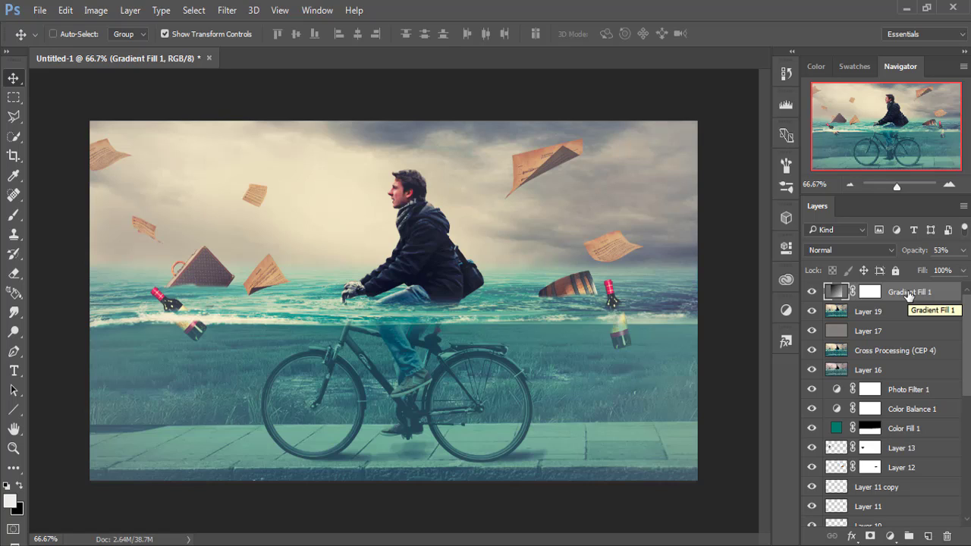
click(962, 250)
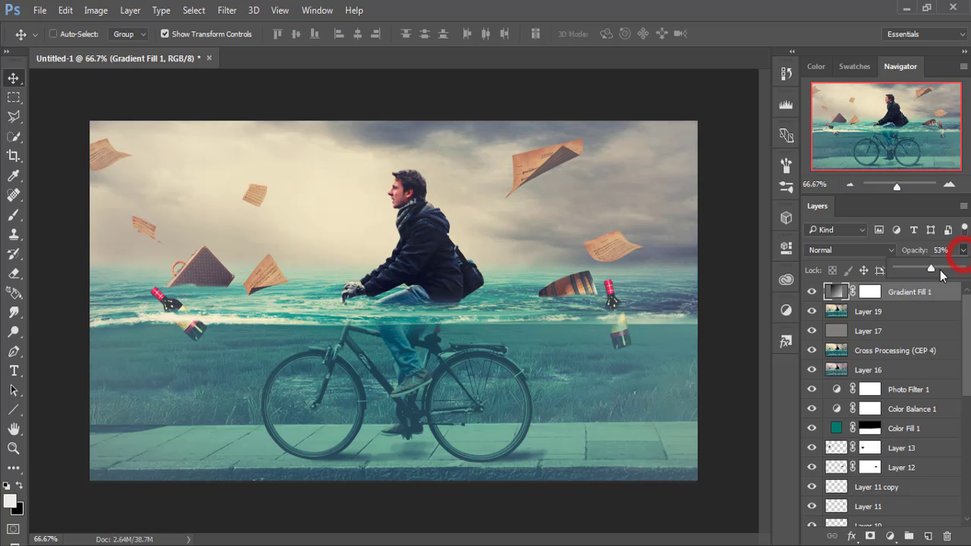
drag(931, 270, 930, 271)
click(910, 295)
- Stamp visible layers into Layer 20 and set Camera Raw Temperature +7, Vibrance +16
key(ctrl+alt+shift+e)
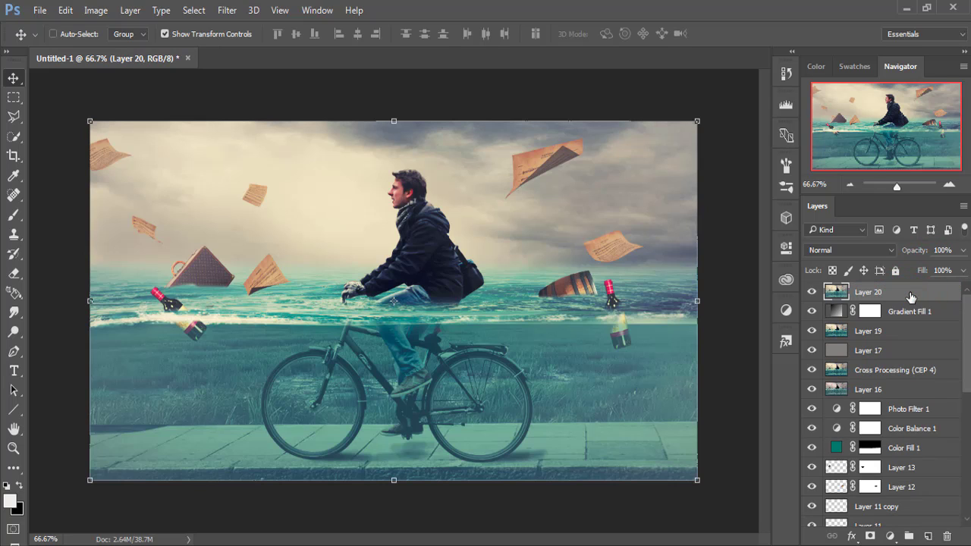
click(911, 294)
click(227, 10)
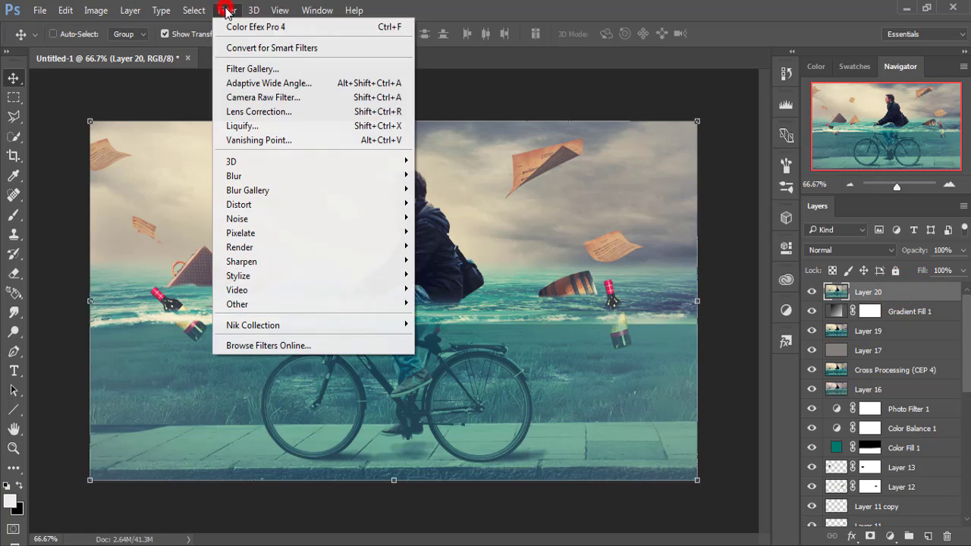
click(260, 97)
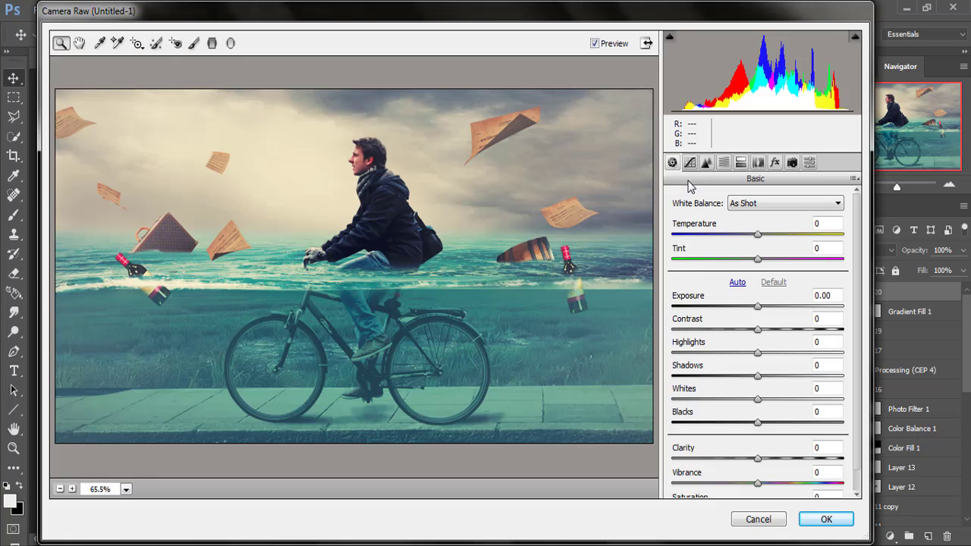
drag(757, 235, 764, 235)
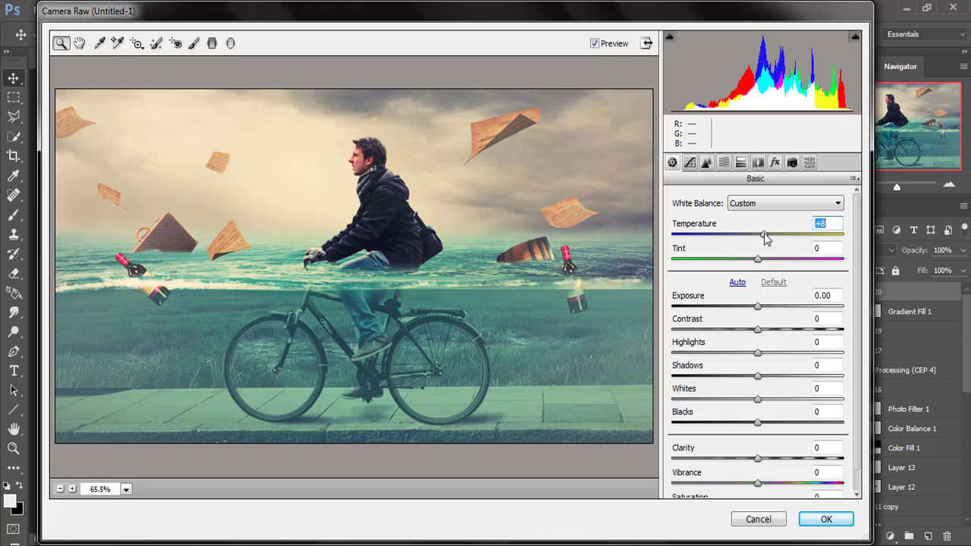
drag(764, 233, 763, 233)
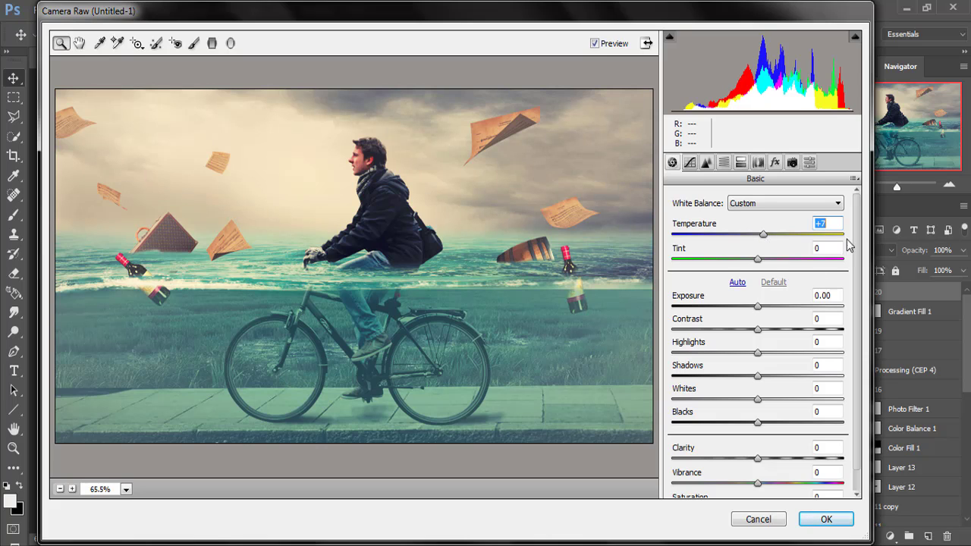
scroll(853, 224, down, 1)
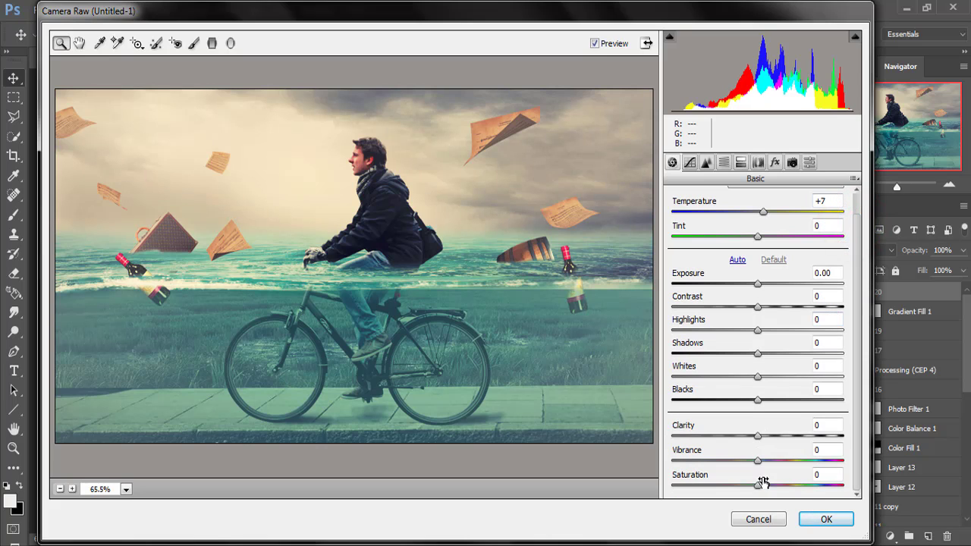
drag(759, 460, 771, 461)
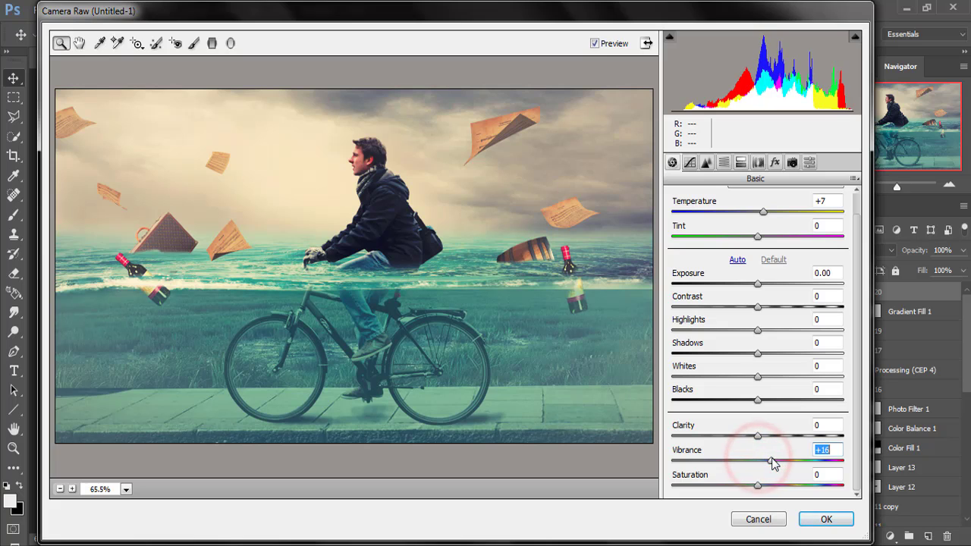
- Split-tone the highlights to Hue 188, Saturation 10 and apply the Camera Raw grade
click(741, 163)
mouse_move(677, 221)
mouse_down()
mouse_move(760, 220)
mouse_move(774, 230)
mouse_move(764, 232)
mouse_up()
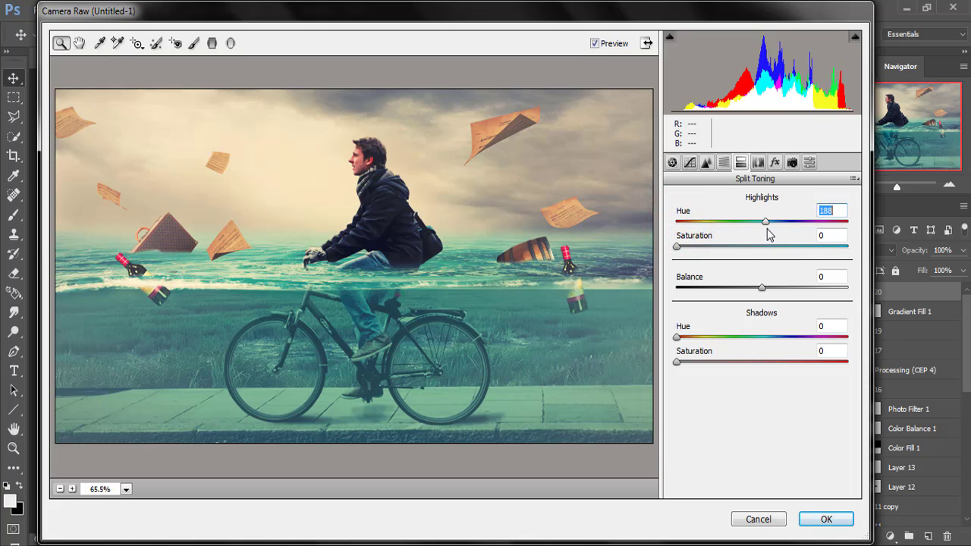
click(685, 247)
drag(684, 250, 696, 252)
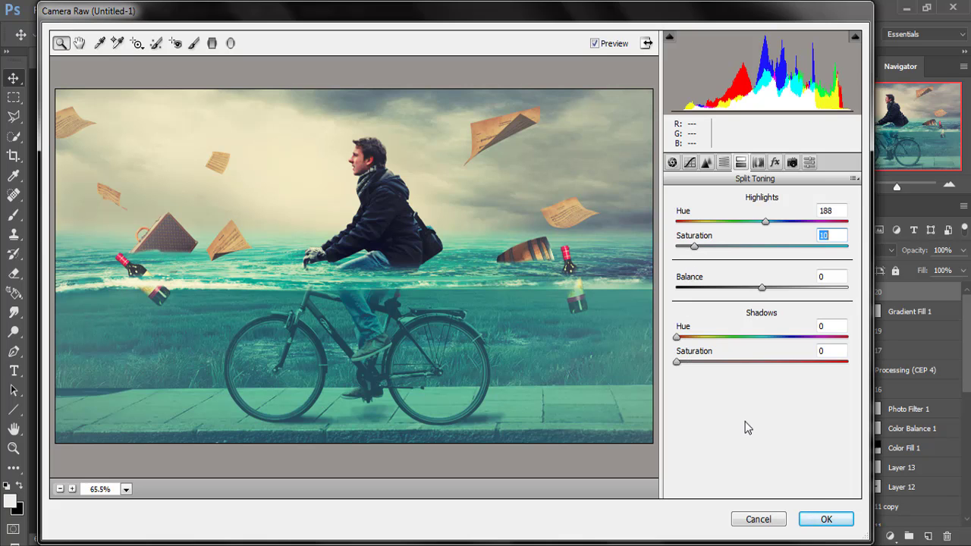
click(810, 519)
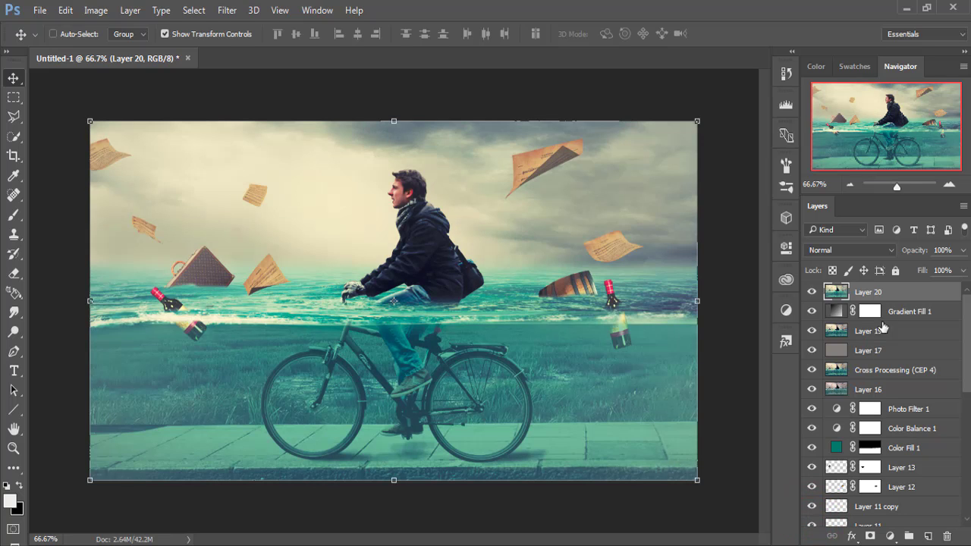
- Duplicate Layer 20 as Layer 20 copy
click(883, 296)
right_click(883, 294)
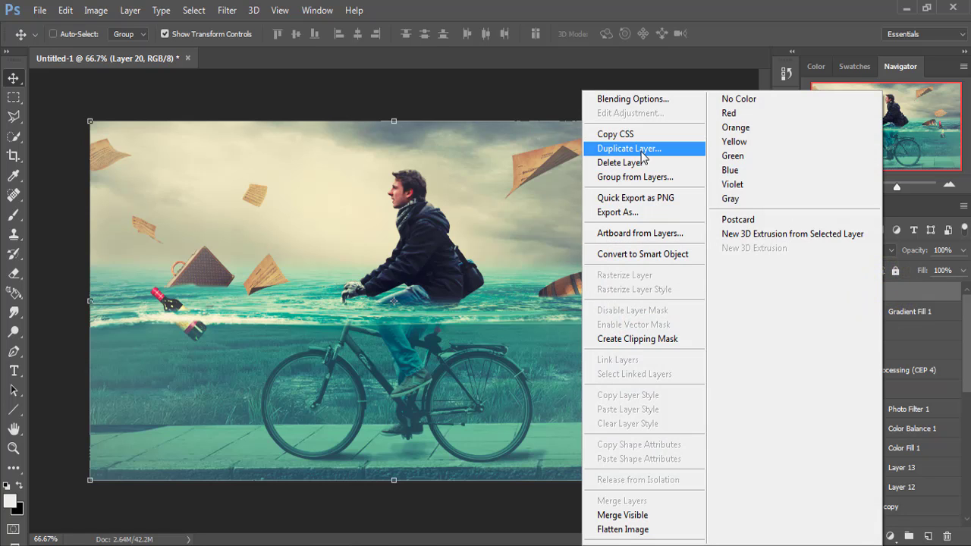
click(643, 149)
click(896, 173)
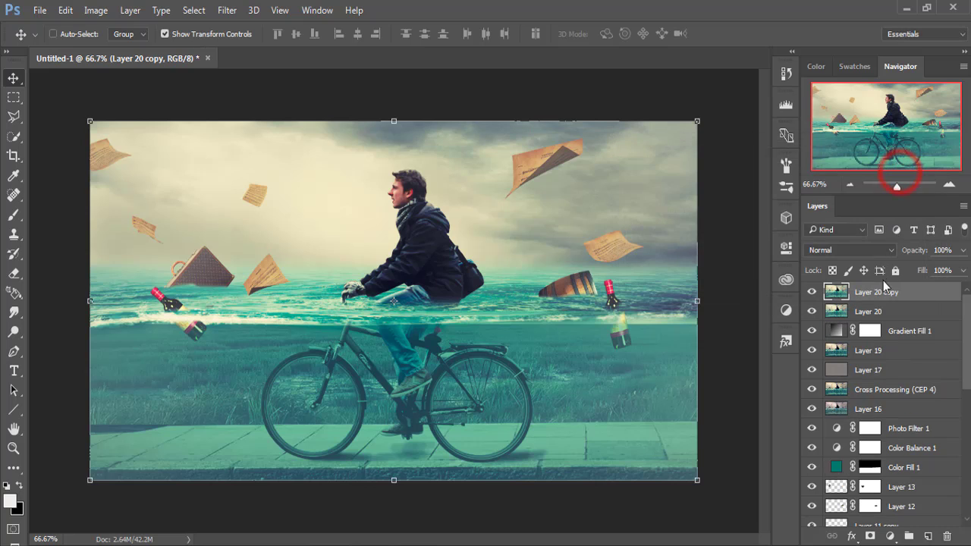
- Add a Gradient Map layer with its left stop set to dark red 6a363b
click(889, 535)
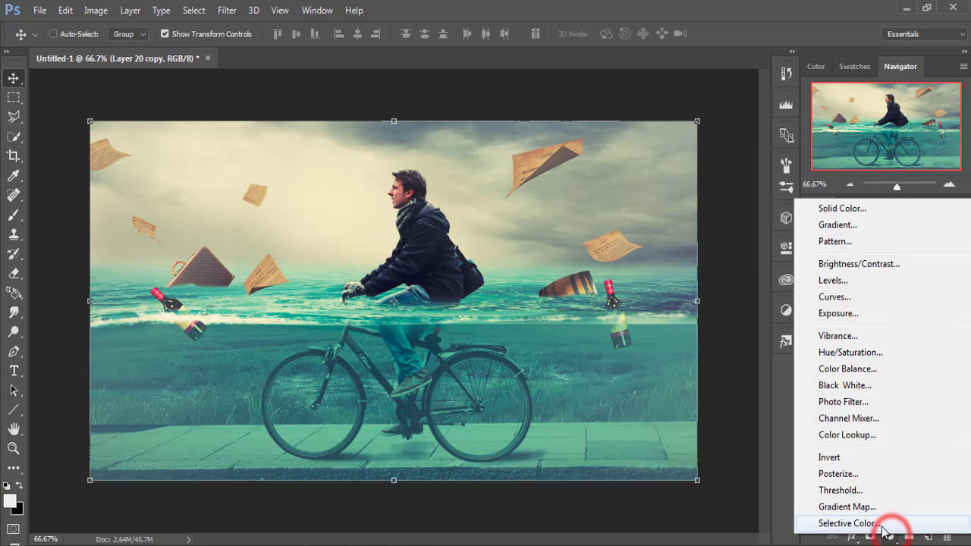
click(880, 506)
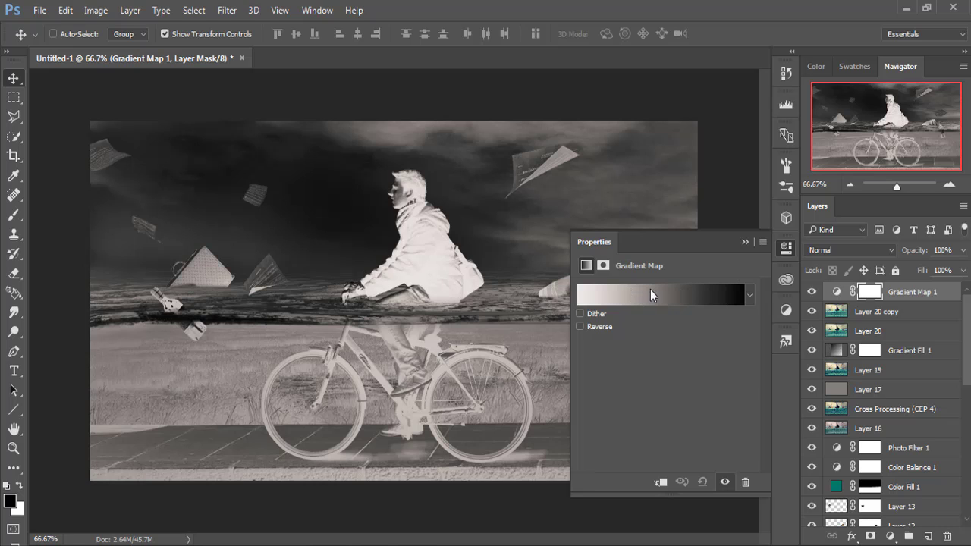
click(579, 295)
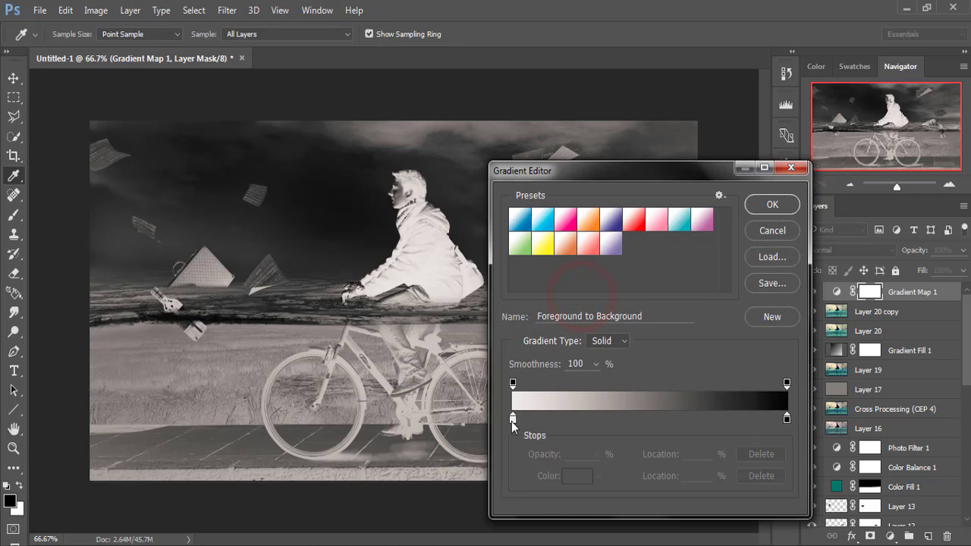
click(512, 420)
click(577, 476)
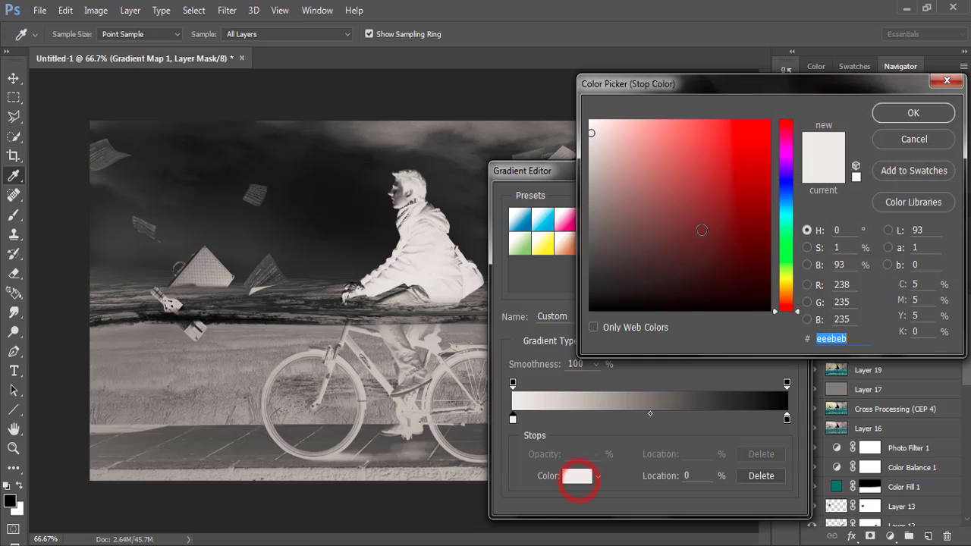
click(789, 205)
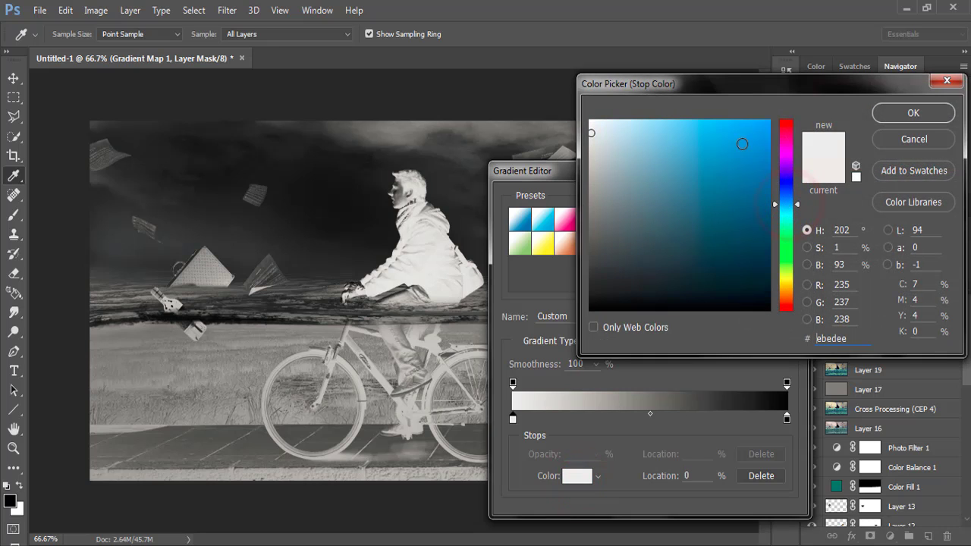
click(710, 134)
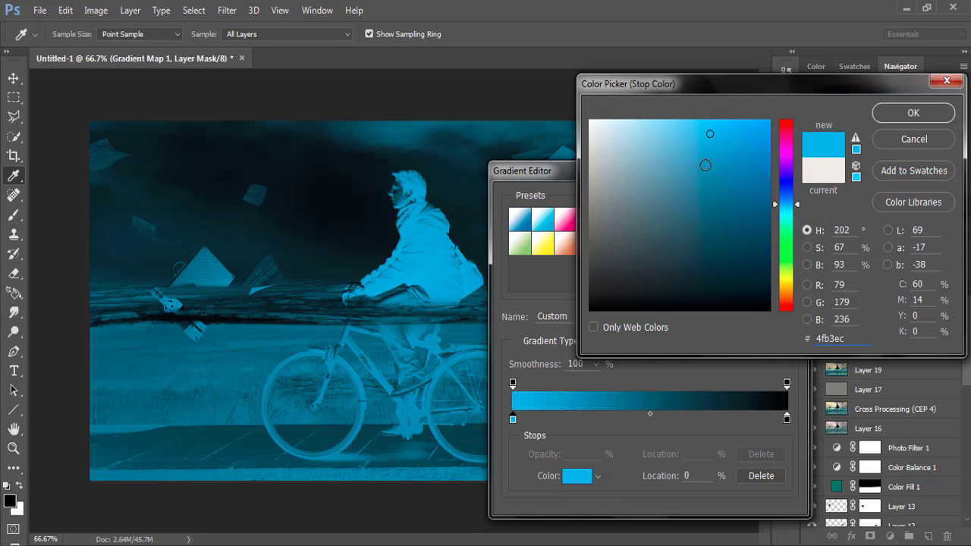
click(705, 164)
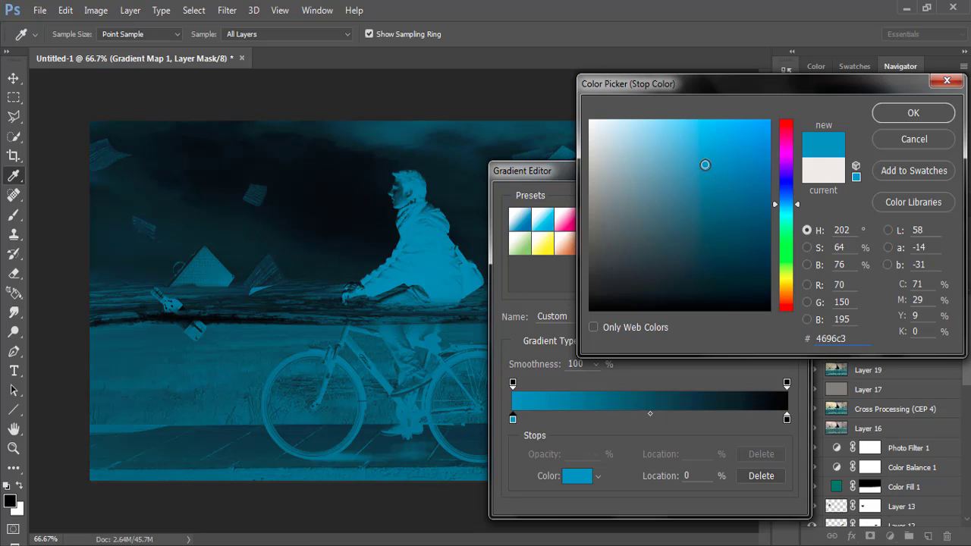
click(787, 123)
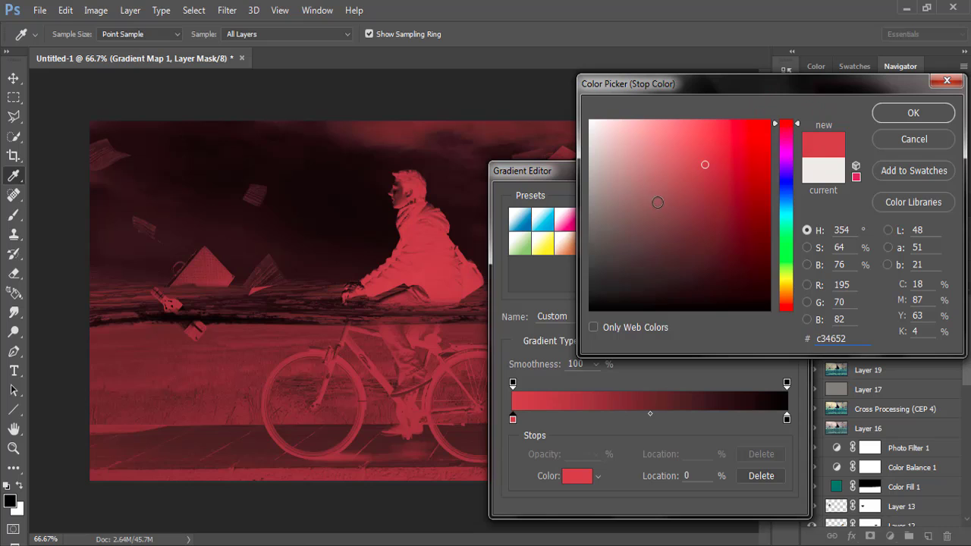
click(665, 223)
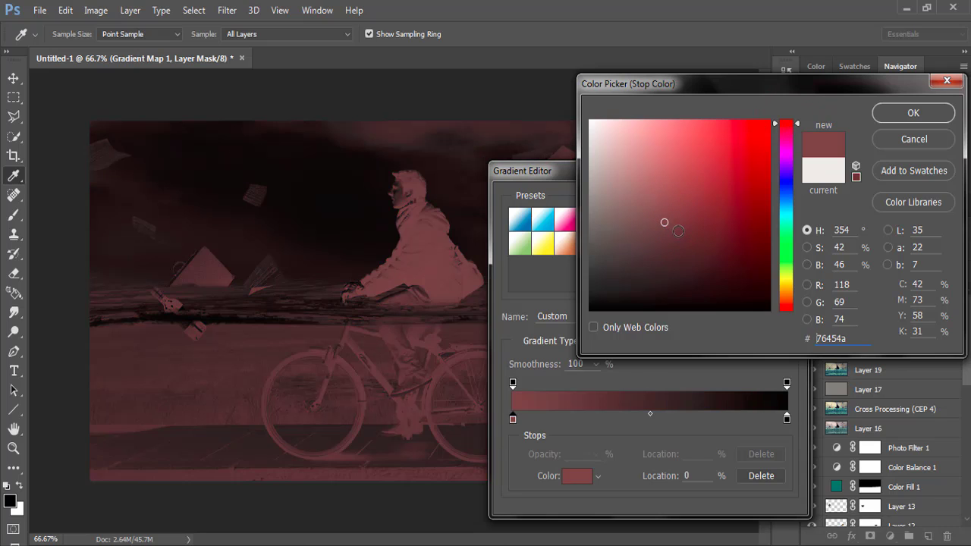
click(679, 231)
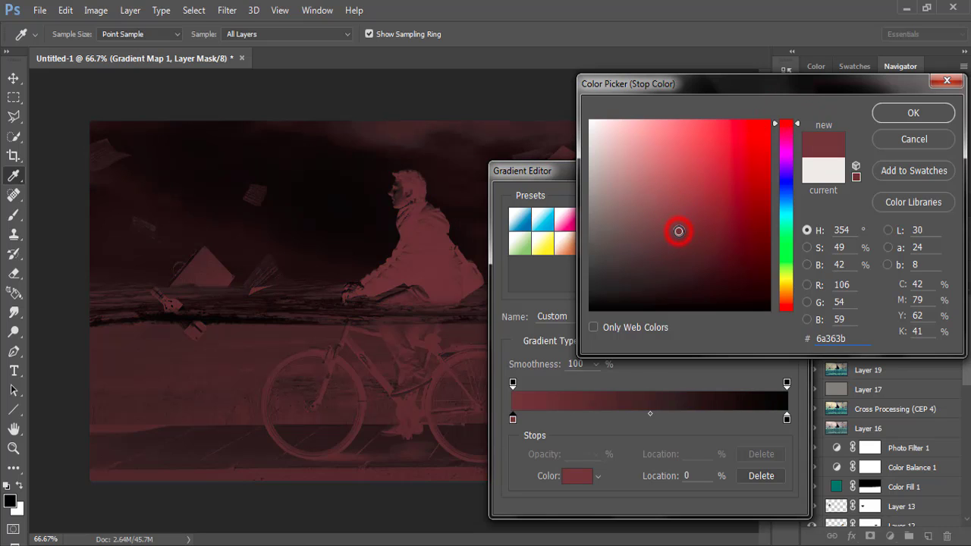
click(896, 115)
- Blend Gradient Map 1 as Soft Light at 59% opacity
click(777, 204)
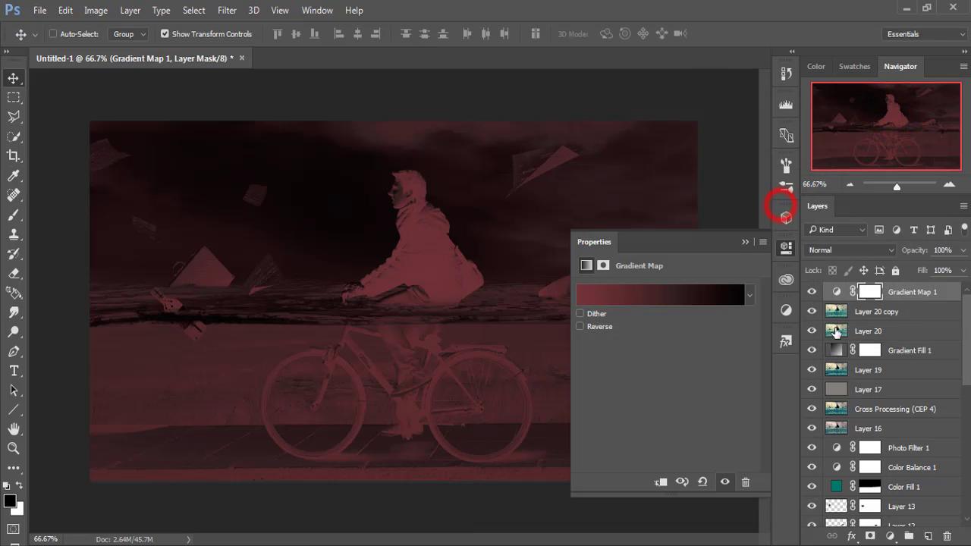
click(888, 250)
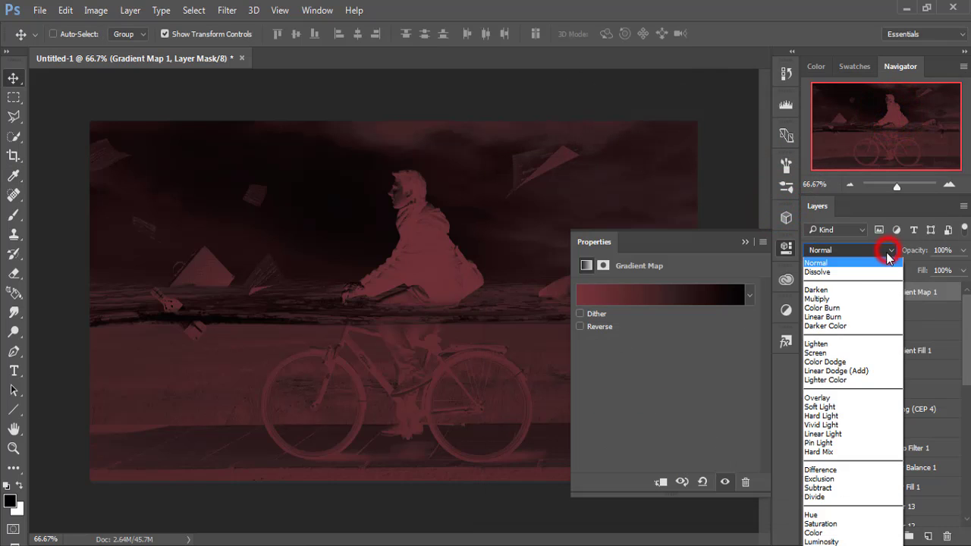
click(842, 407)
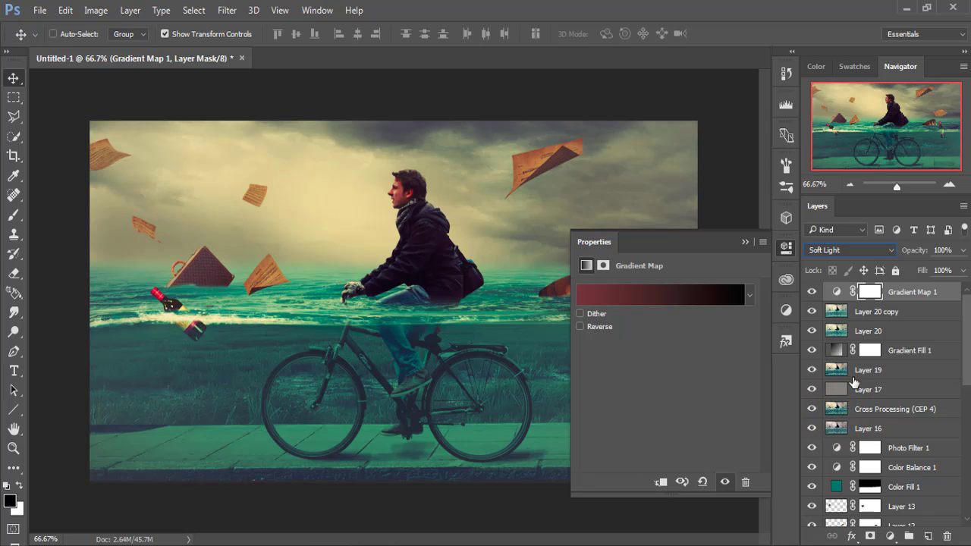
click(742, 242)
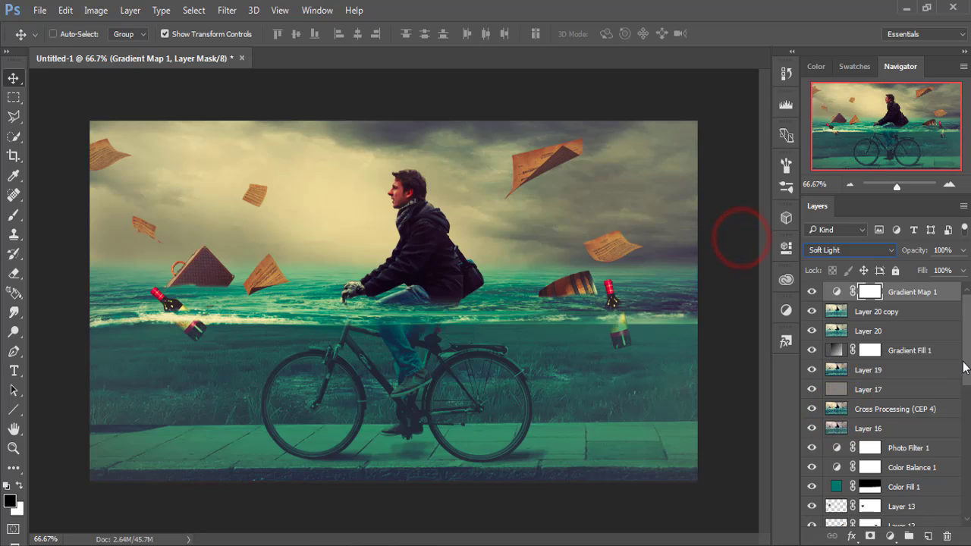
drag(963, 255, 931, 271)
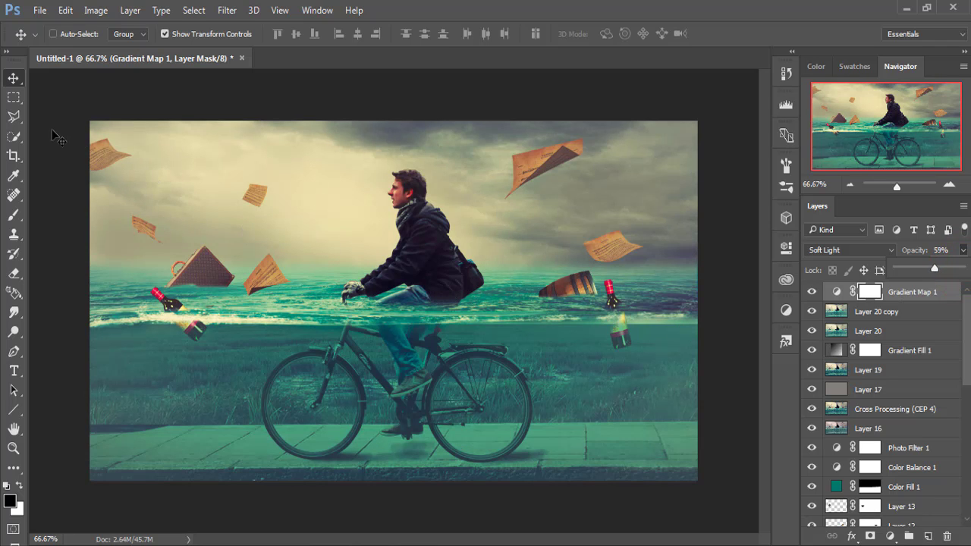
click(12, 78)
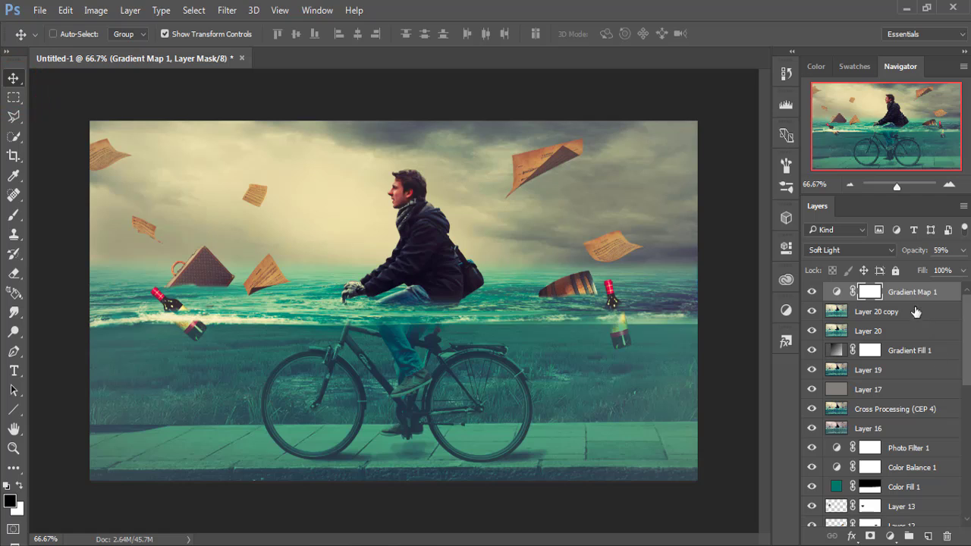
- Stamp all visible layers into a new merged Layer 21 on top
click(912, 295)
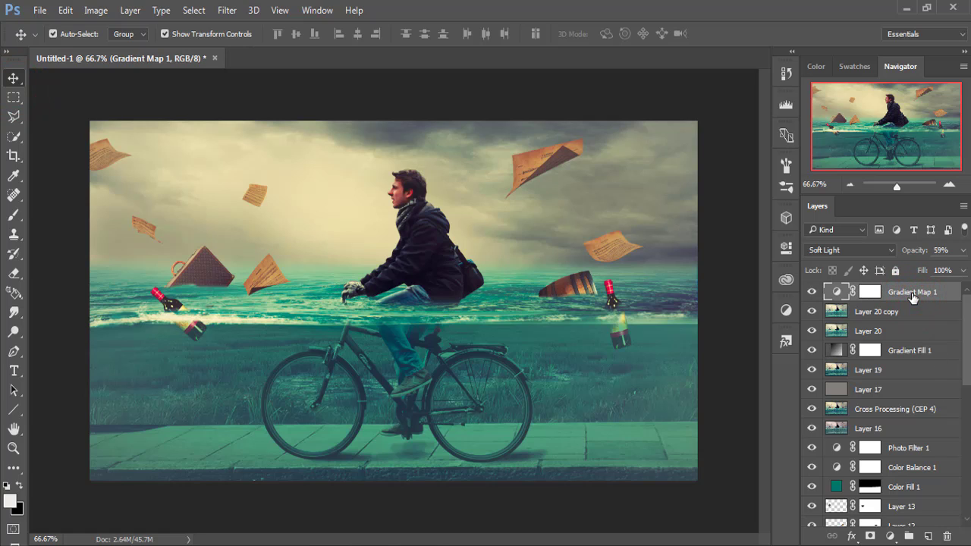
key(ctrl+shift+alt+e)
click(913, 295)
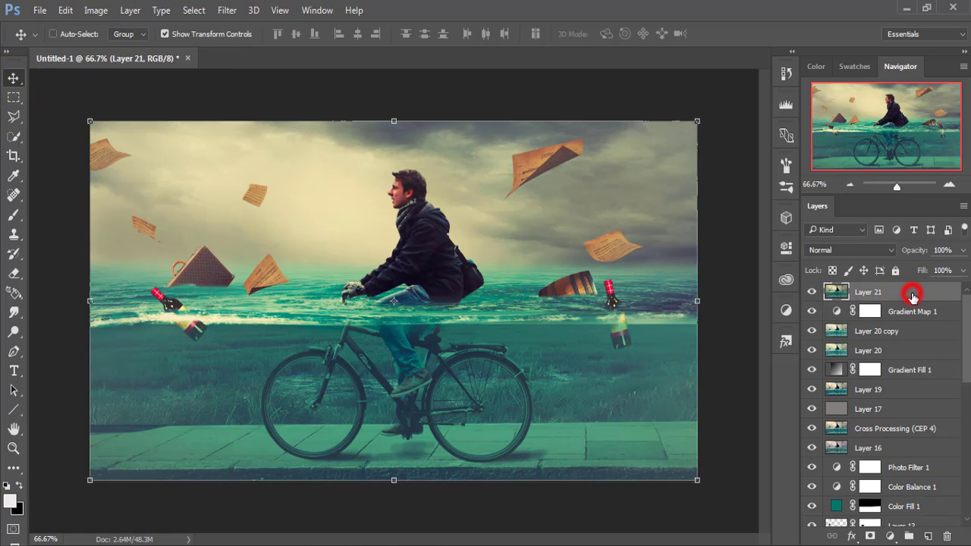